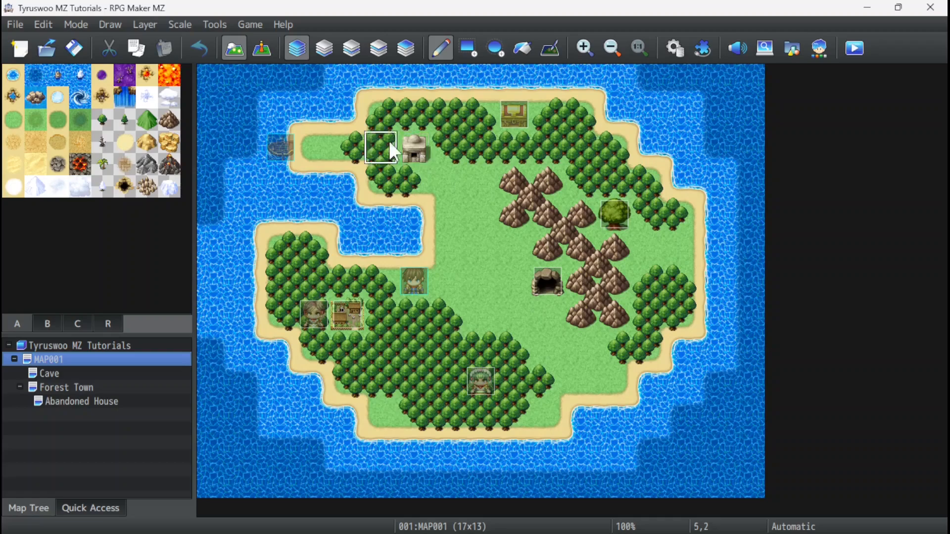
Load the Abandoned Grassland Temple sample map as a child of MAP001
right_click(54, 361)
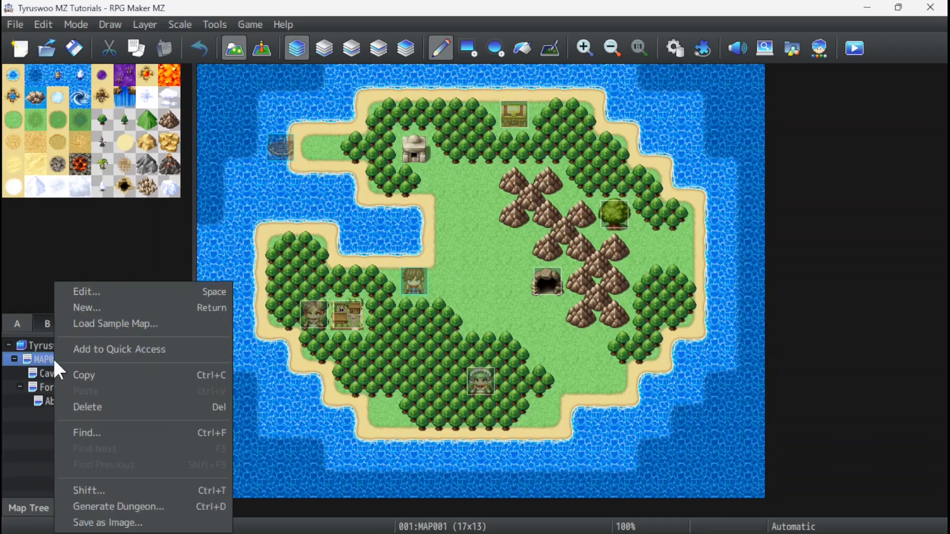
click(108, 325)
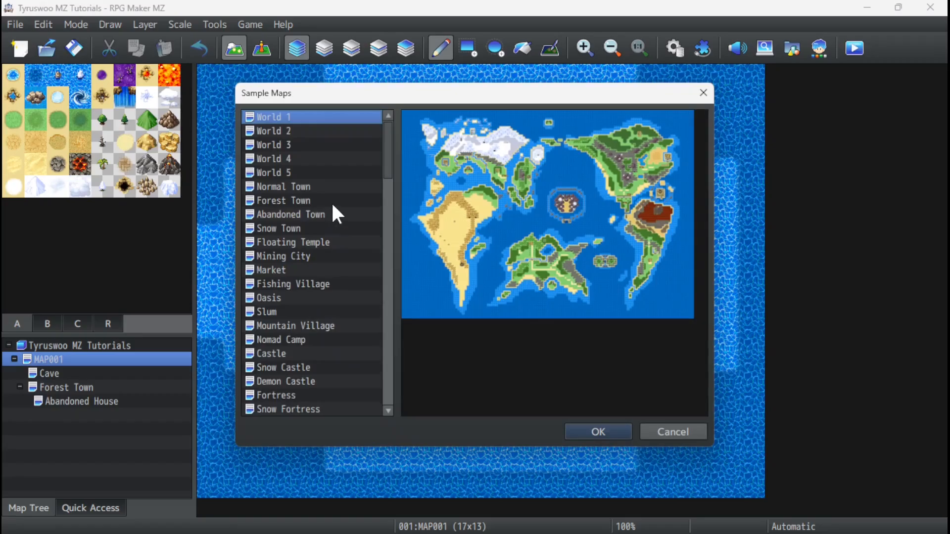
scroll(331, 203, down, 1)
scroll(332, 208, down, 1)
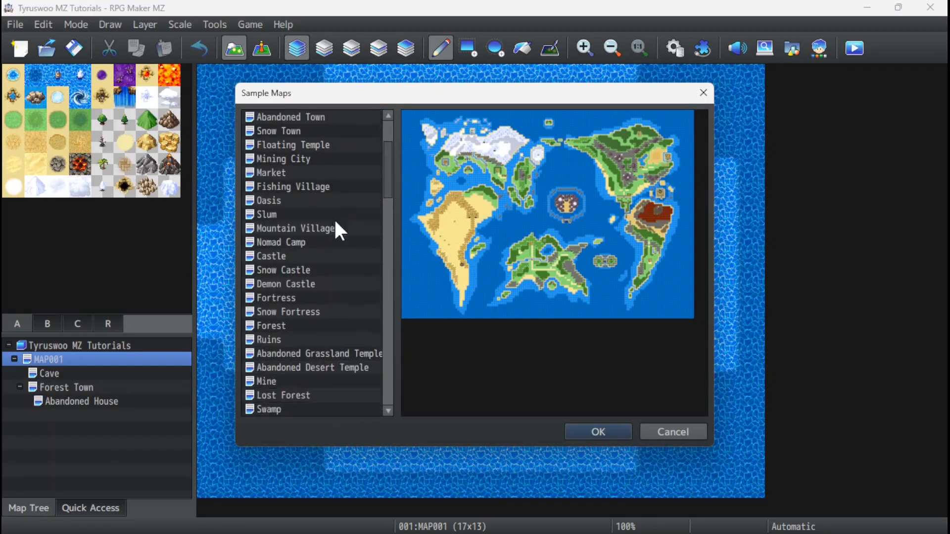
click(346, 353)
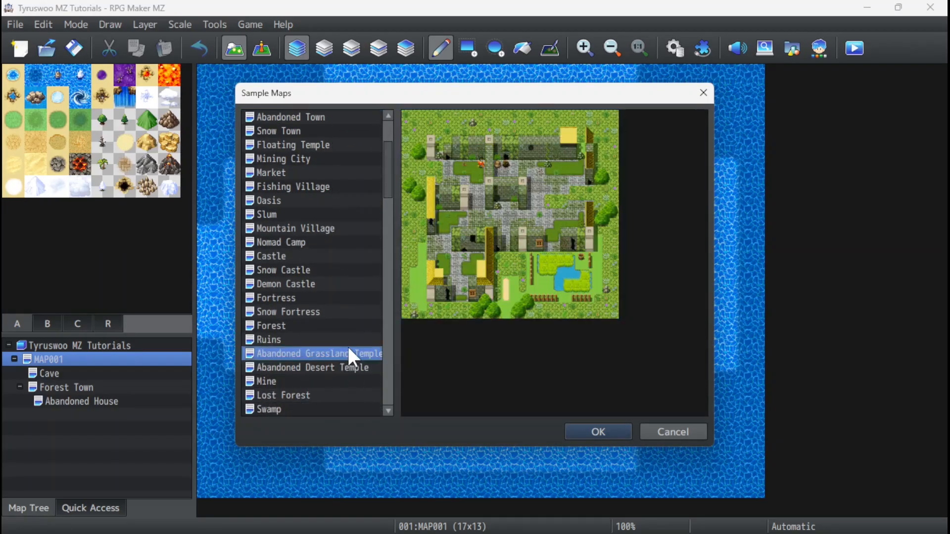
click(606, 425)
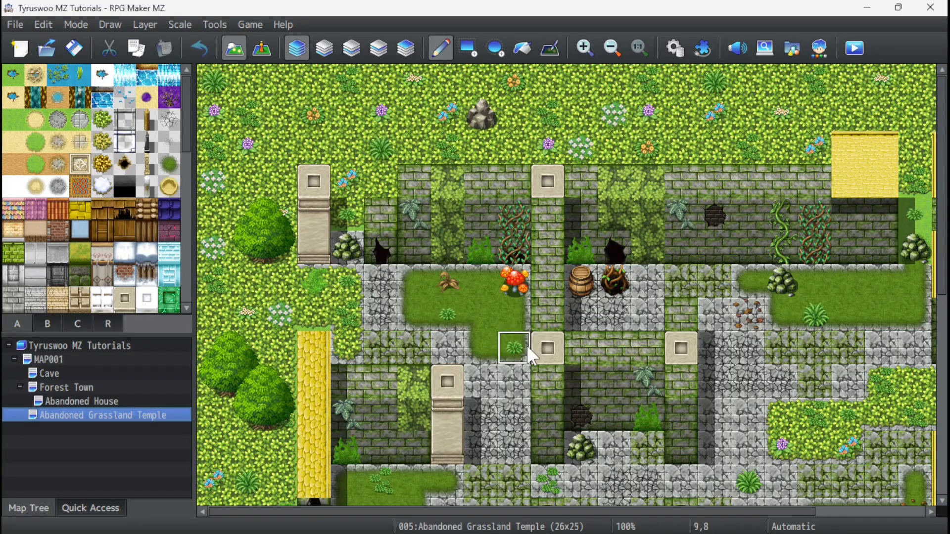
ctrl+scroll(521, 305, down, 3)
ctrl+scroll(521, 308, down, 1)
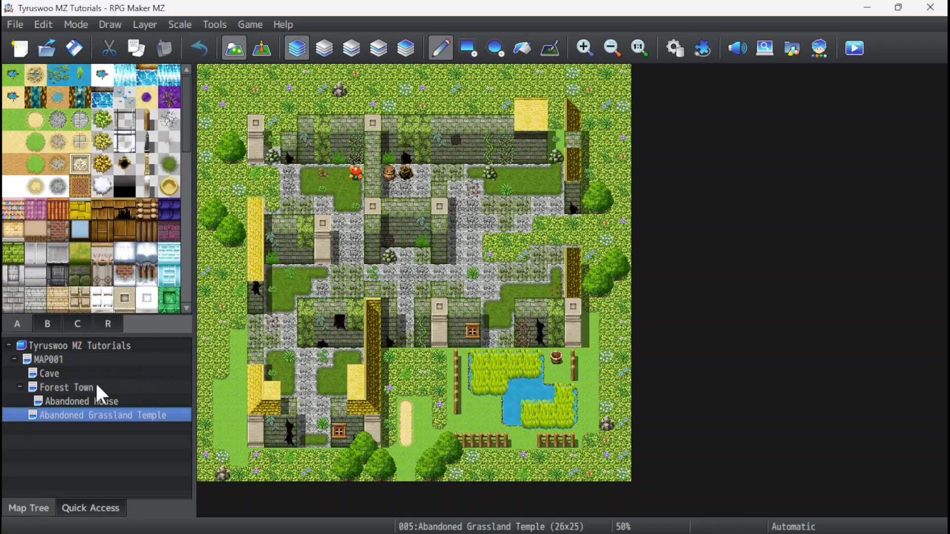
Reshape the terrain around the temple on MAP001, painting ocean at tiles 5,3 and 7,1 and forest at tile 7,3
click(58, 354)
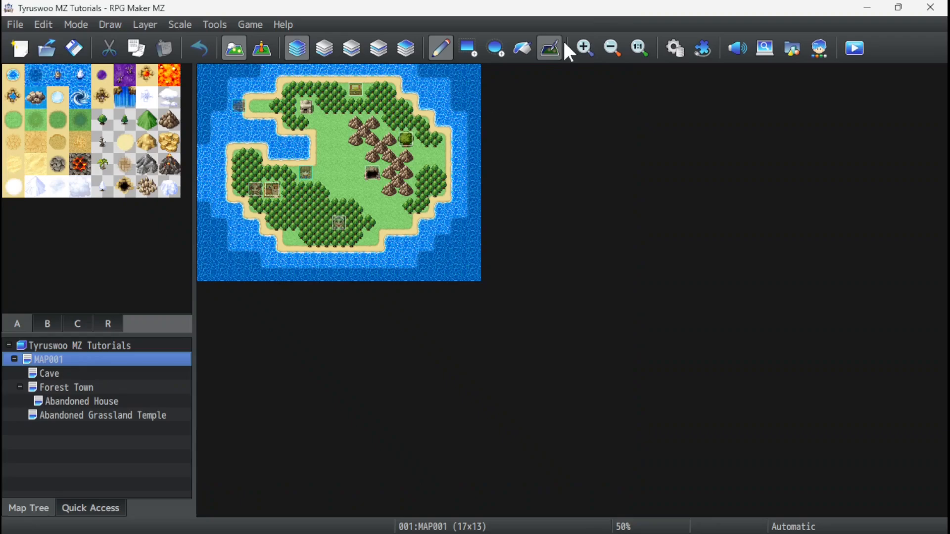
click(640, 48)
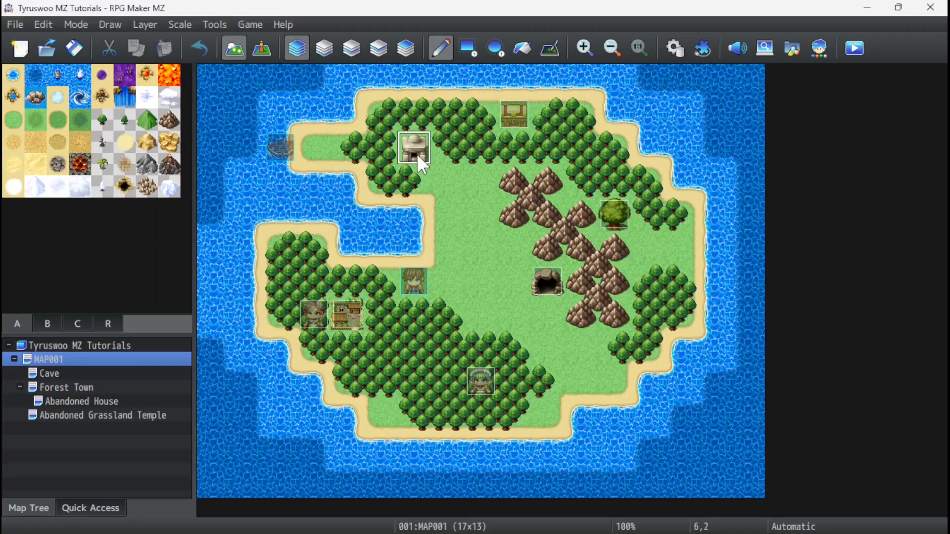
click(372, 182)
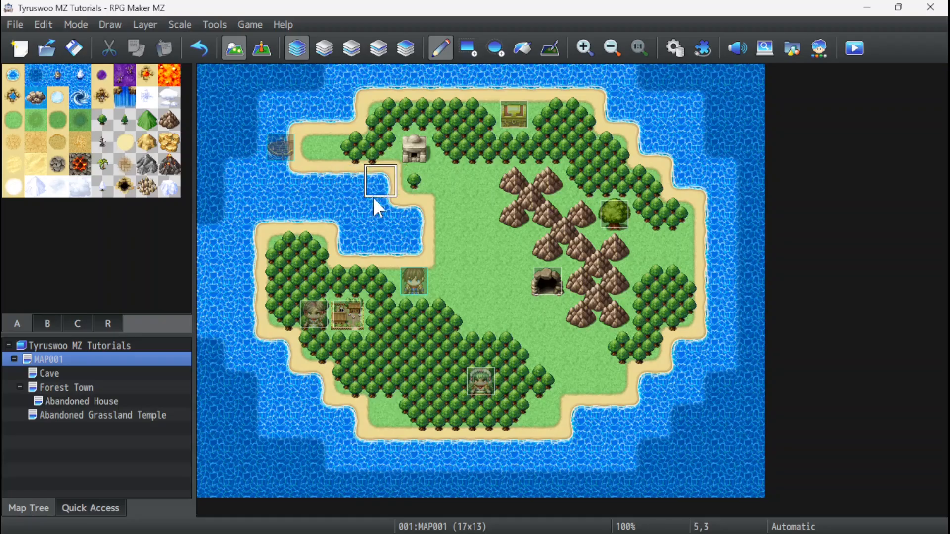
click(442, 111)
click(449, 145)
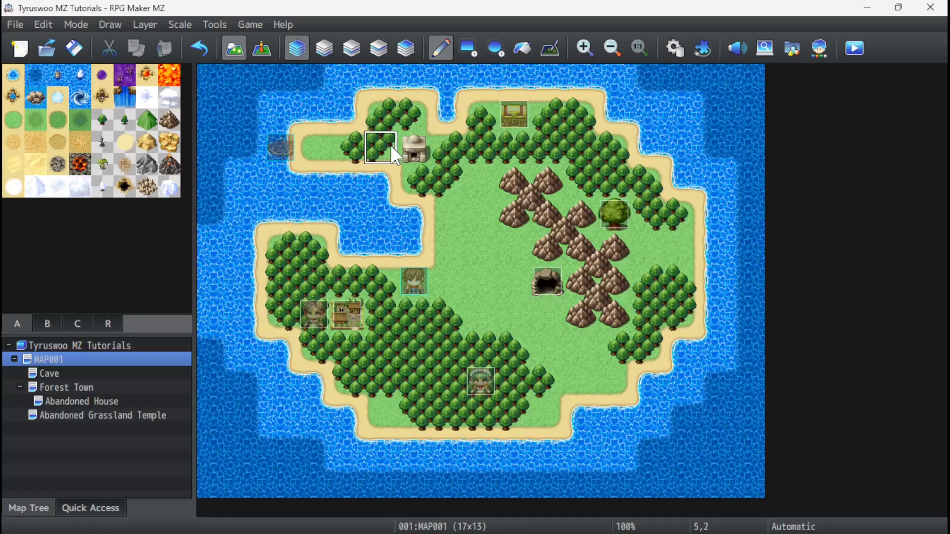
Create a quick Transfer event on the temple tile at 6,2, leading to Abandoned Grassland Temple at 12,23 with the direction retained
click(267, 49)
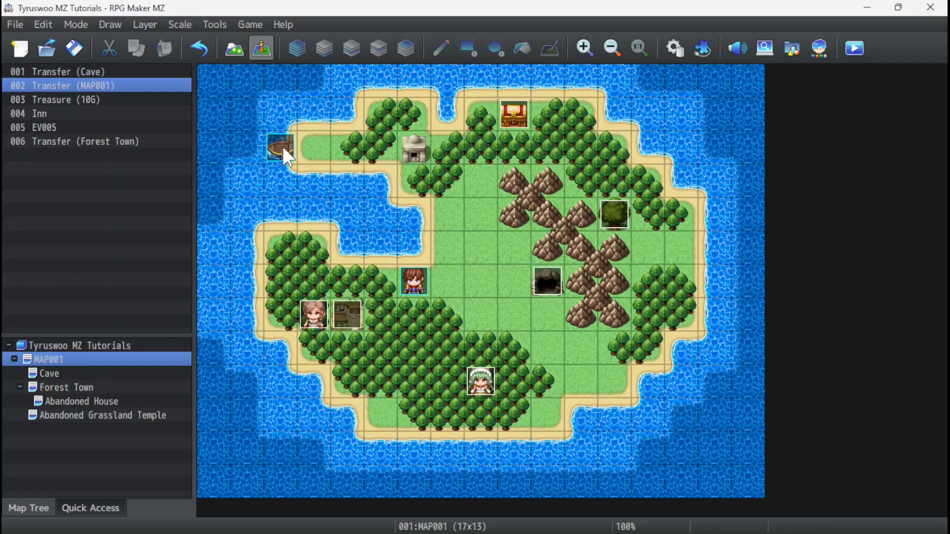
click(234, 48)
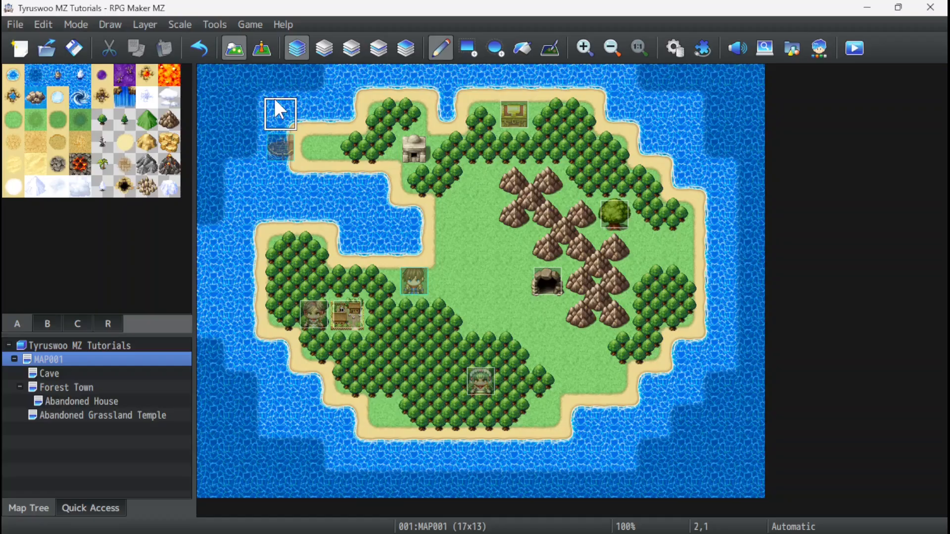
click(262, 46)
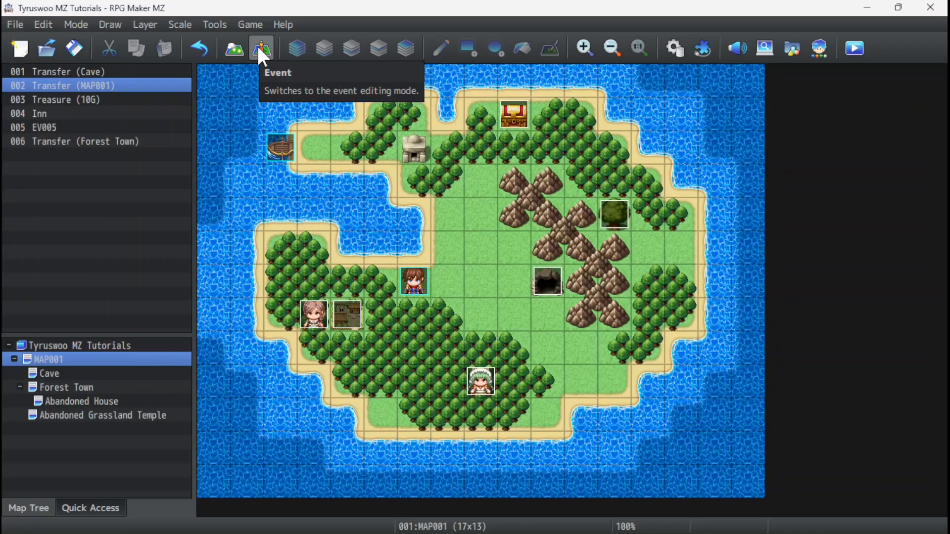
right_click(413, 147)
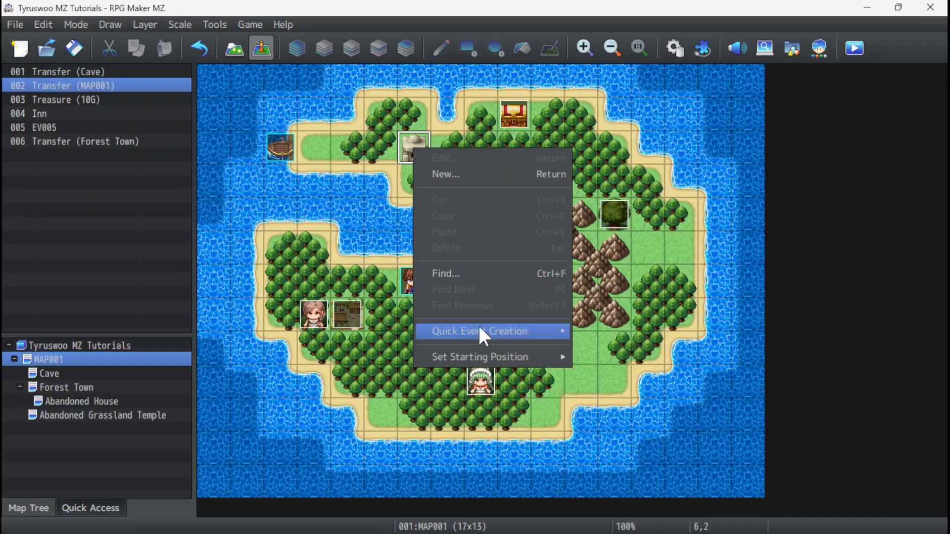
mouse_move(484, 338)
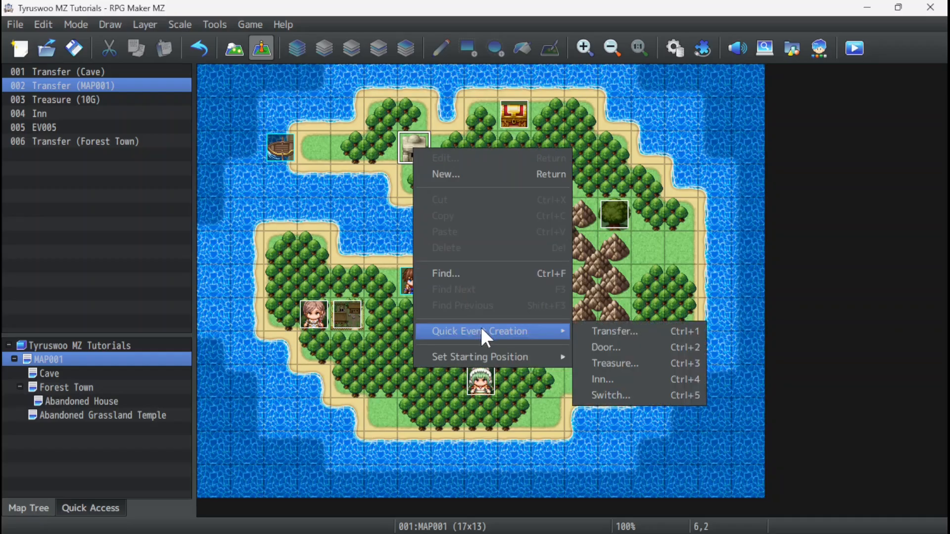
click(607, 330)
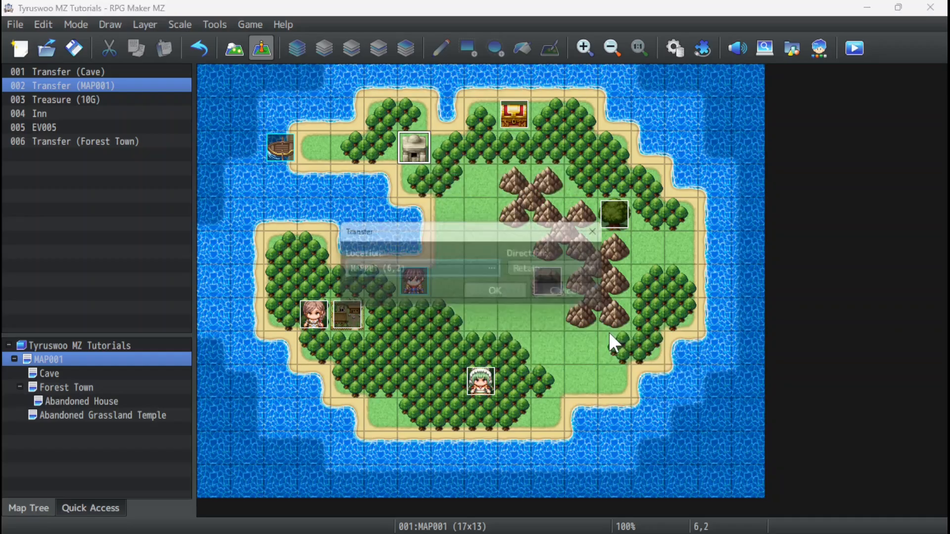
click(466, 270)
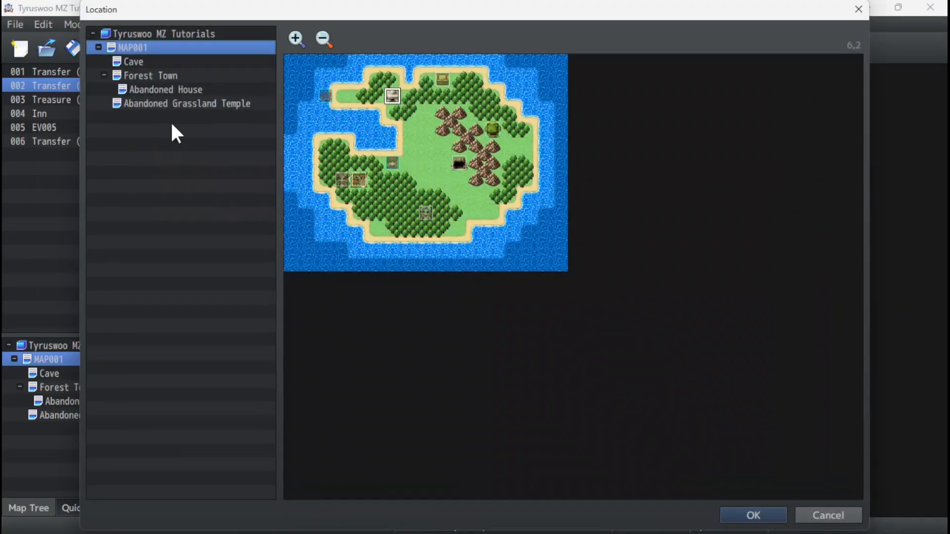
click(167, 103)
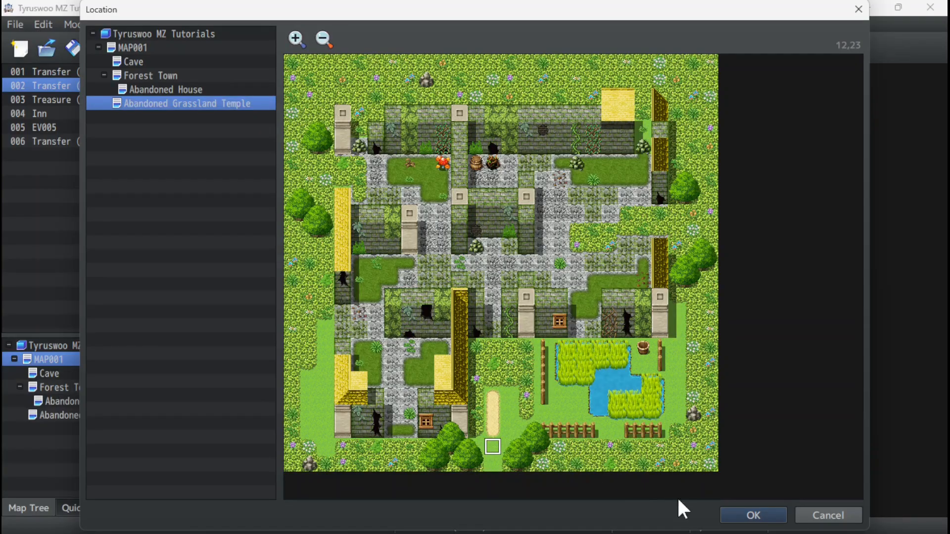
click(762, 517)
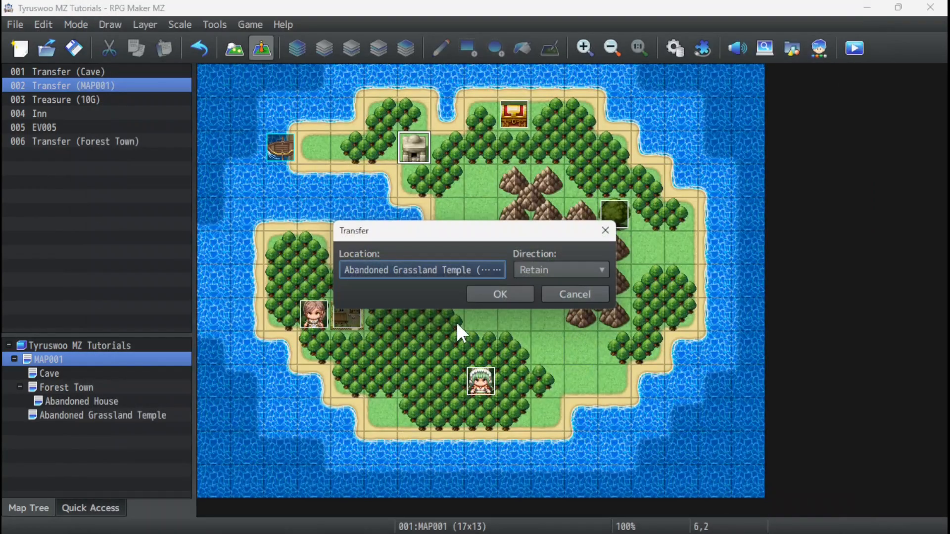
click(504, 293)
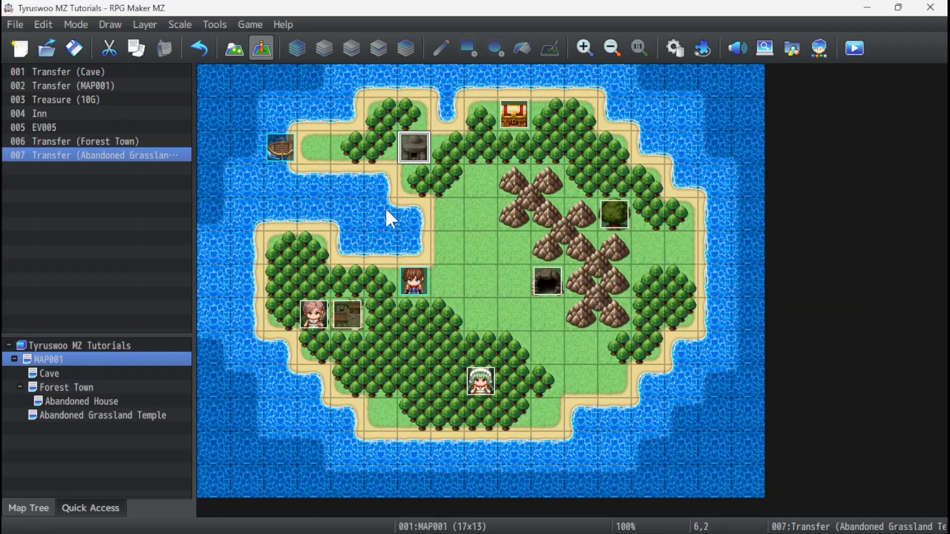
Examine the surroundings of the temple's transfer event and the southern entrance of the Abandoned Grassland Temple map, ending back on MAP001
click(372, 139)
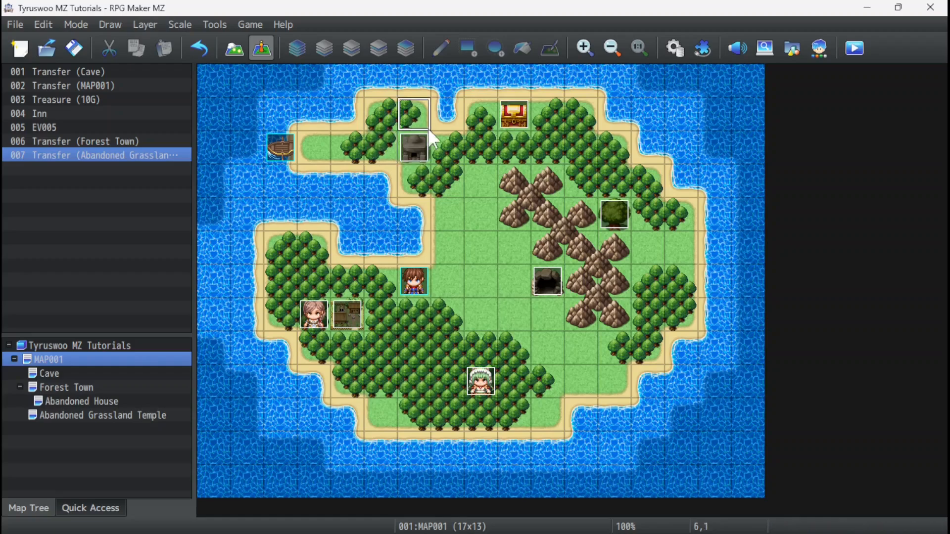
click(410, 146)
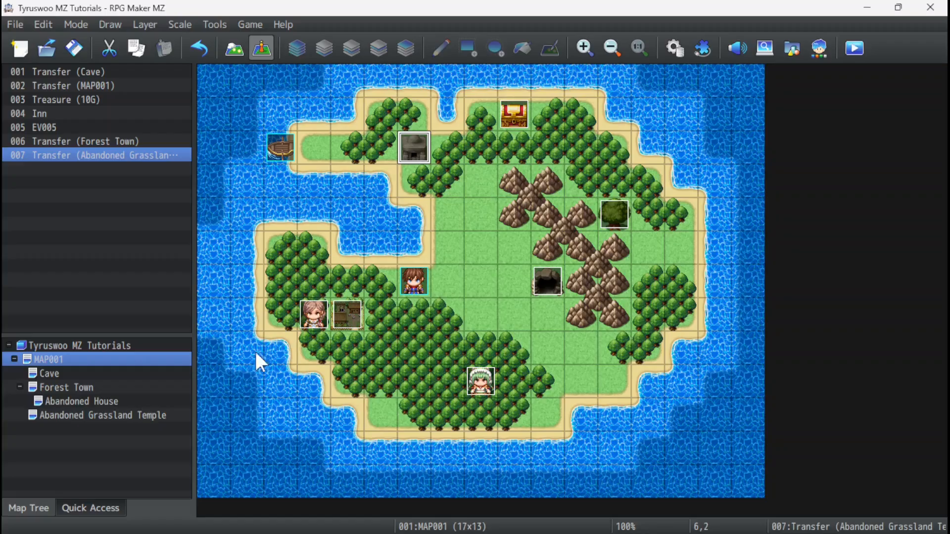
click(140, 423)
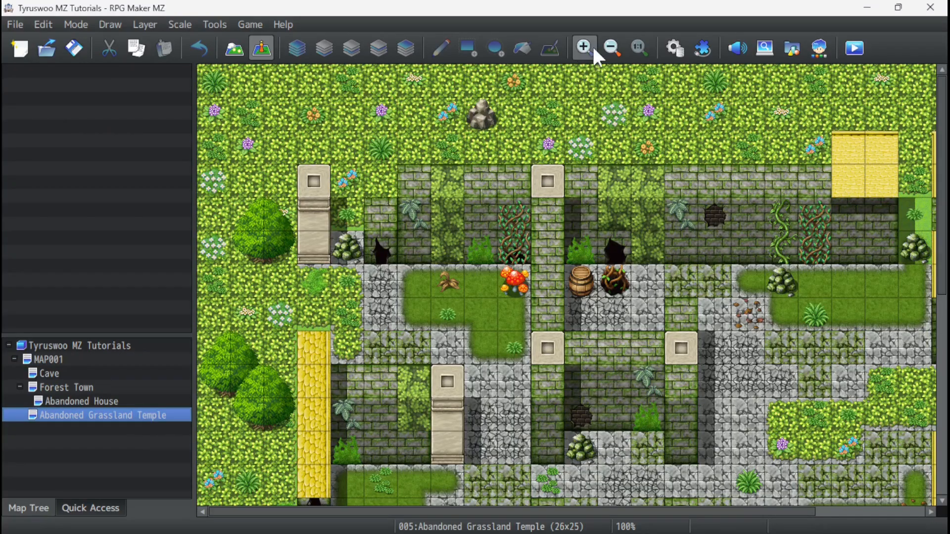
click(610, 47)
click(611, 47)
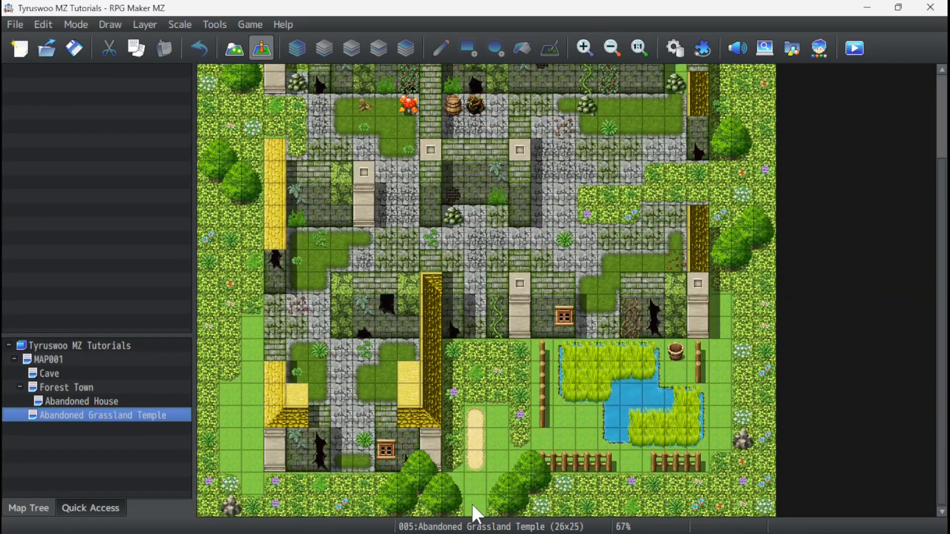
click(58, 360)
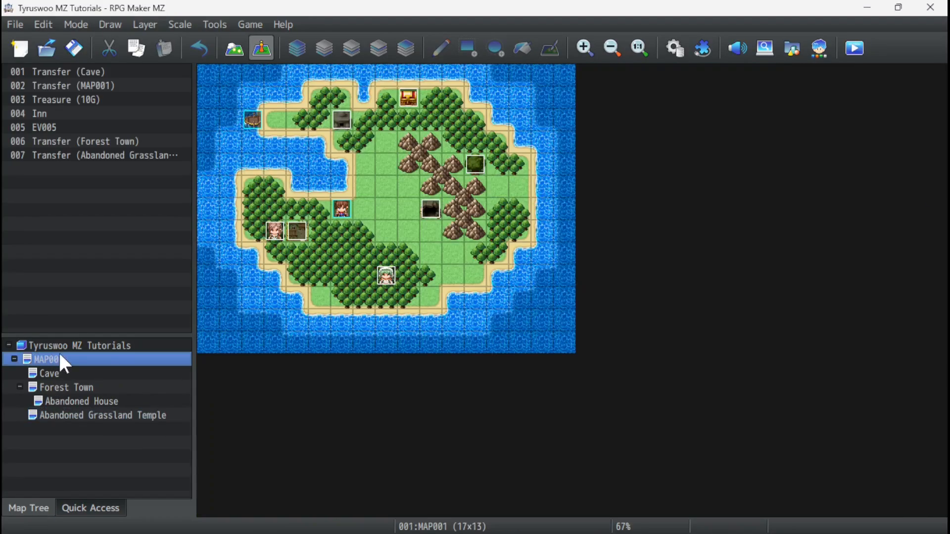
click(585, 47)
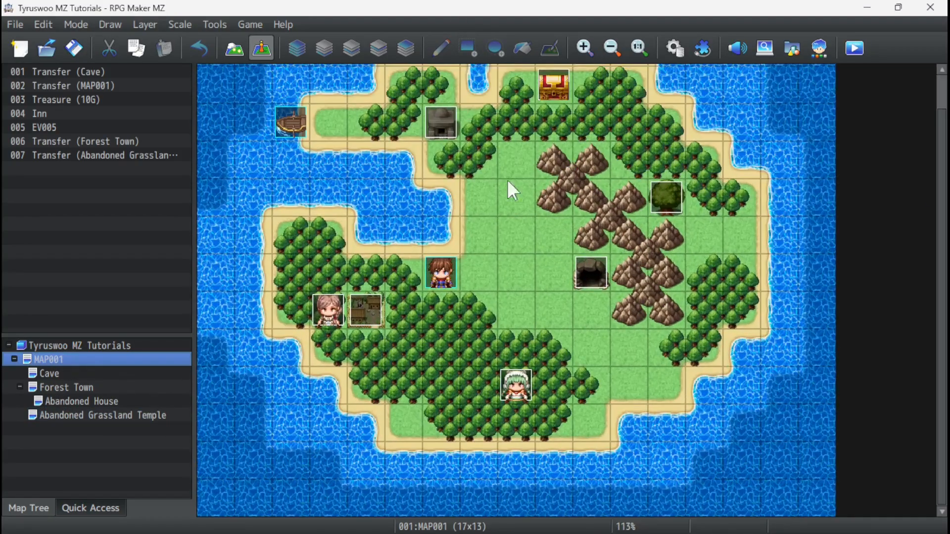
click(640, 48)
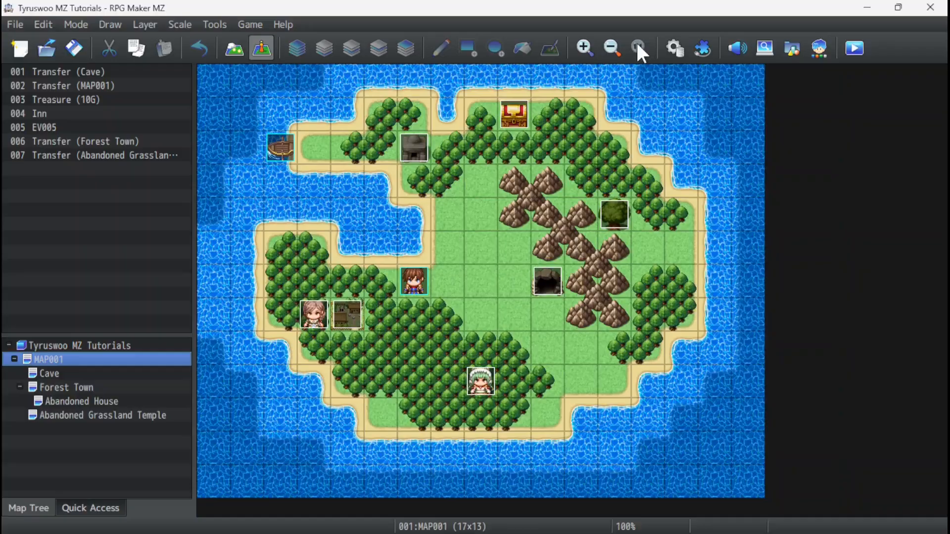
Open the temple's transfer event on MAP001 and review its trigger options and its sound effect and Transfer Player commands
right_click(411, 143)
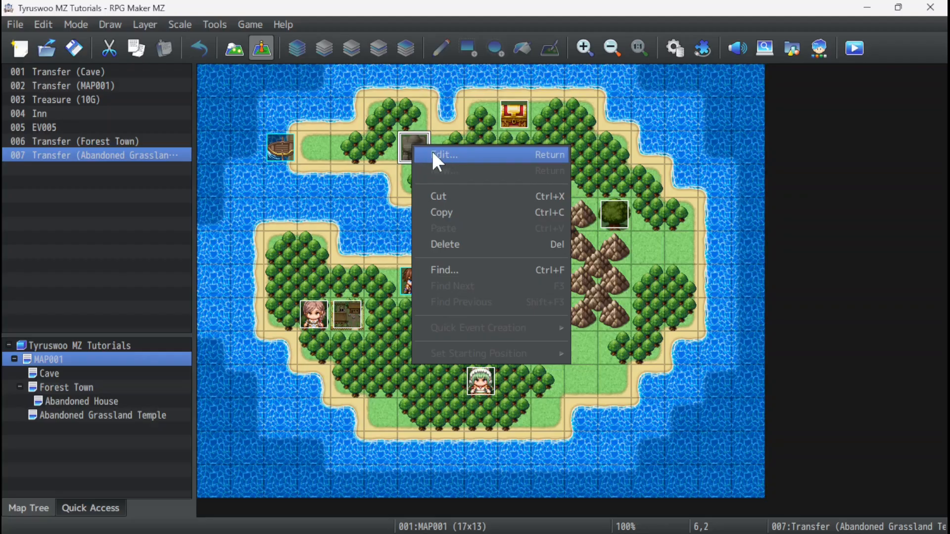
click(432, 154)
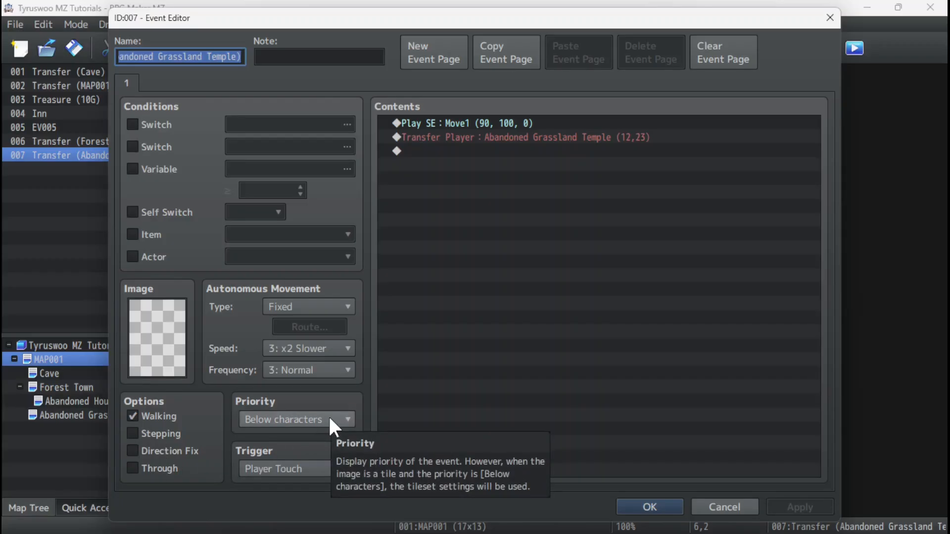
click(290, 465)
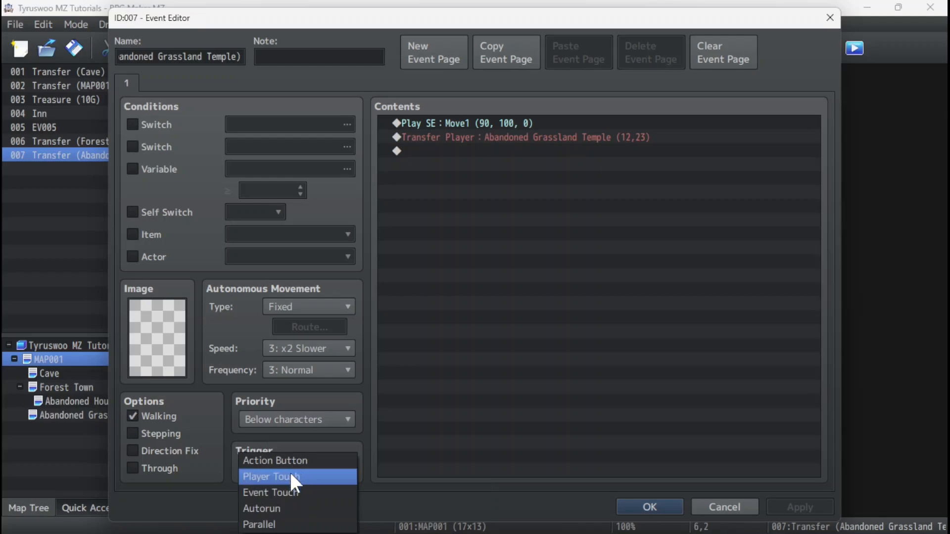
click(287, 474)
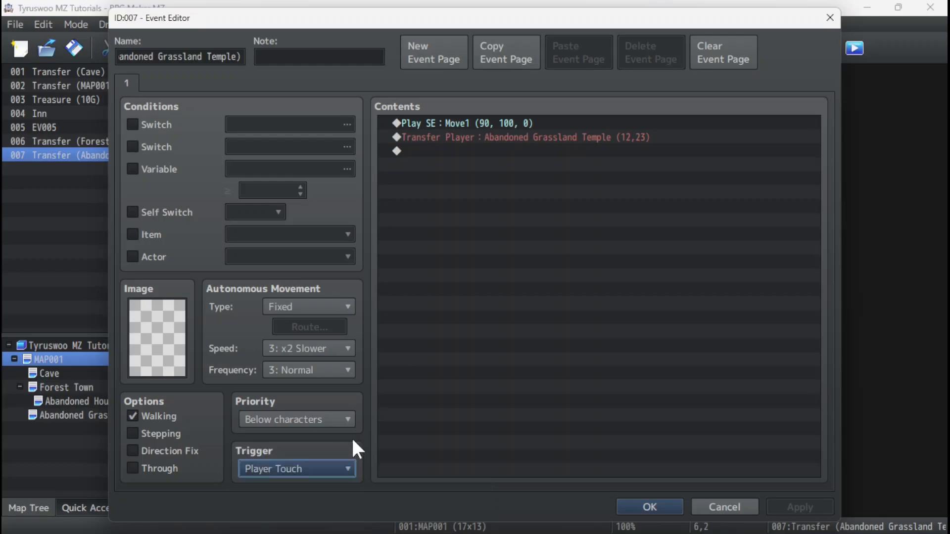
click(455, 122)
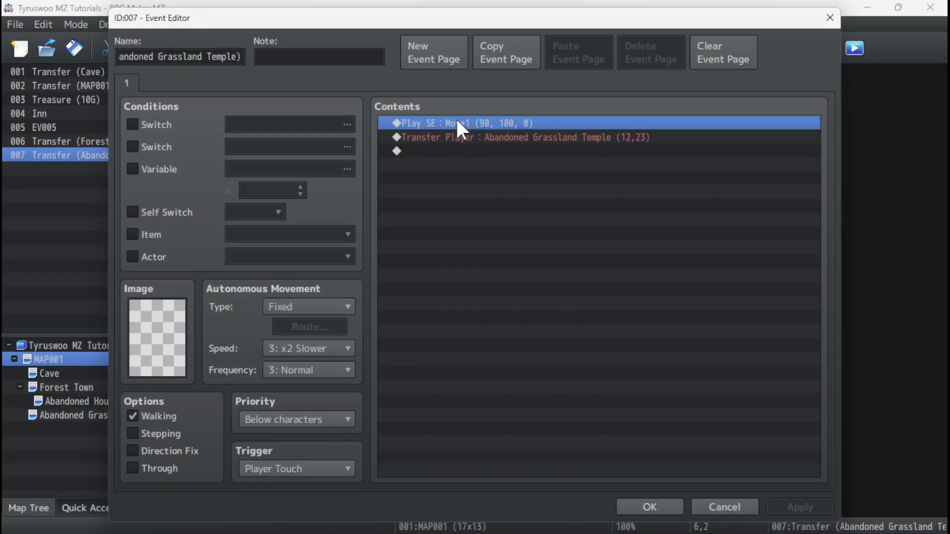
click(464, 150)
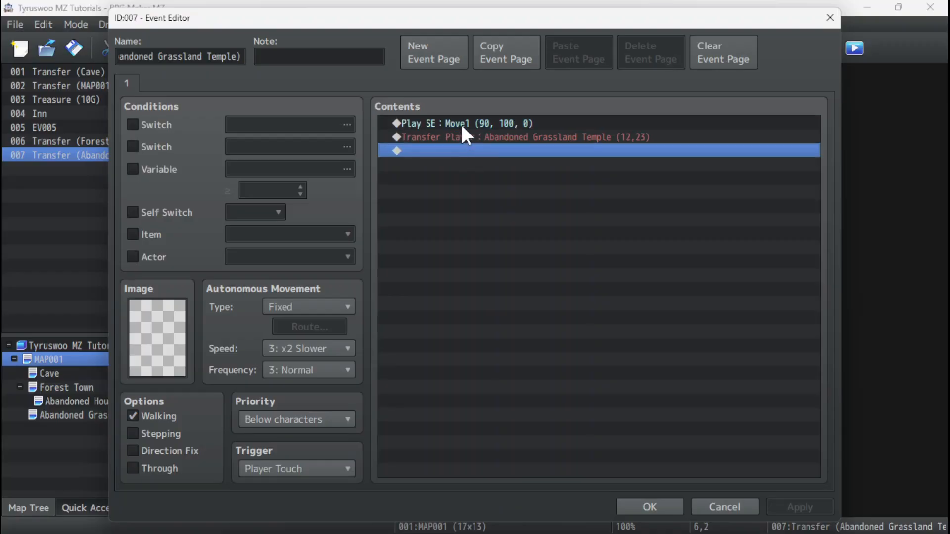
click(470, 123)
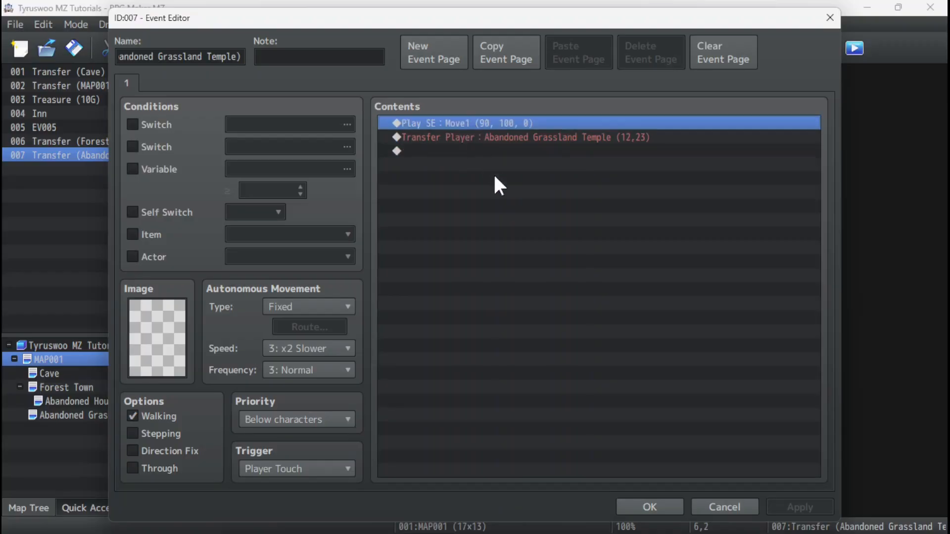
click(499, 141)
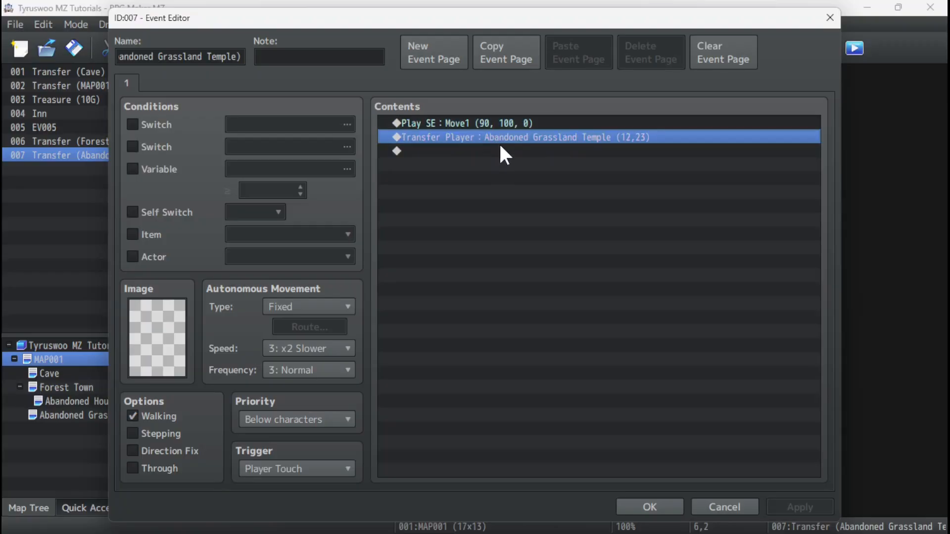
Start a new Conditional Branch command on the empty line below the Transfer Player command in the temple event
click(460, 123)
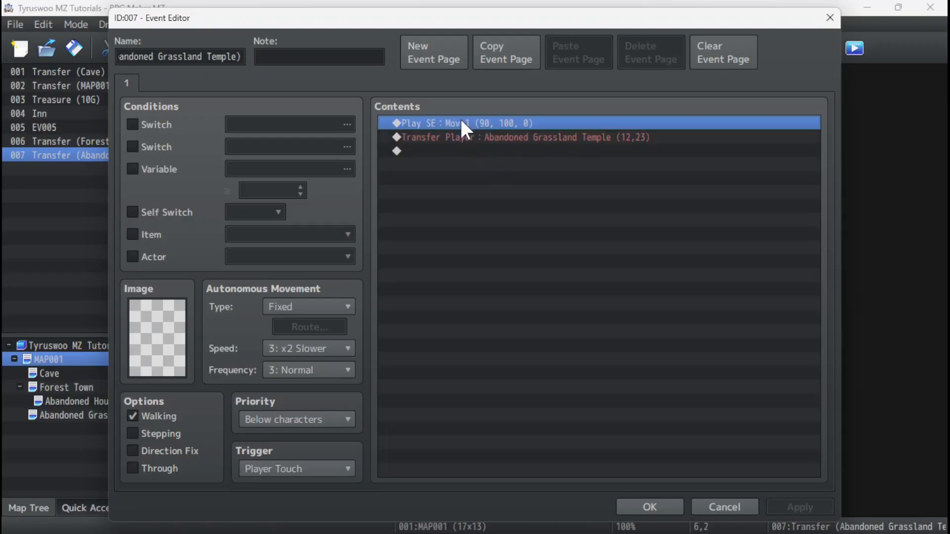
click(450, 150)
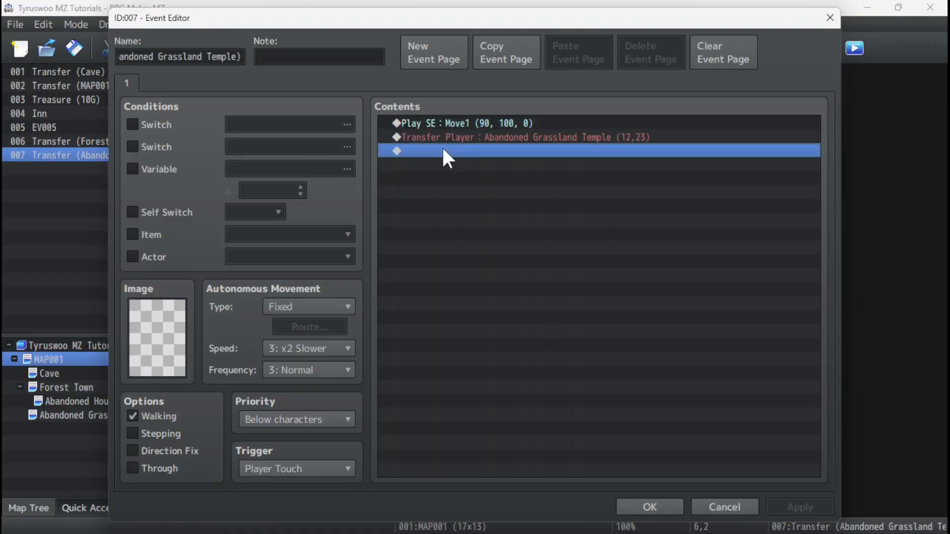
right_click(439, 151)
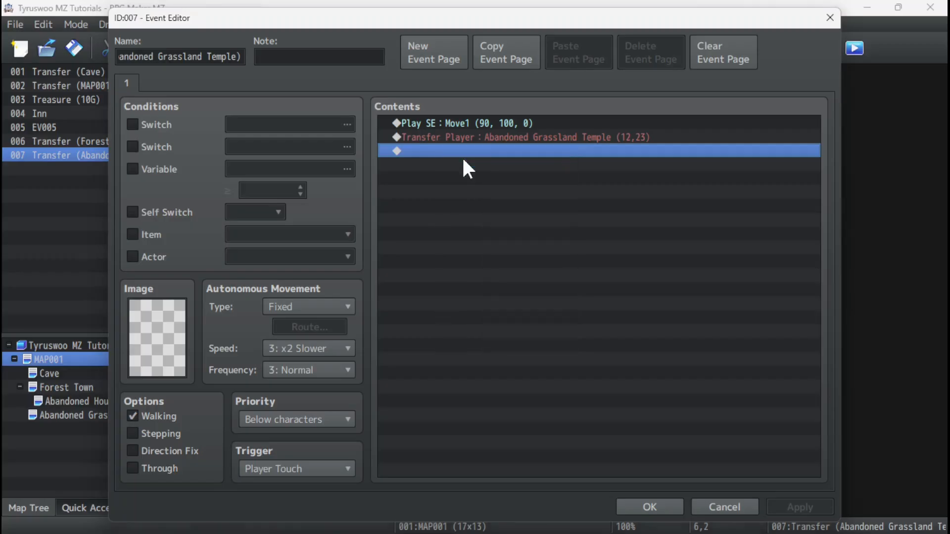
click(464, 160)
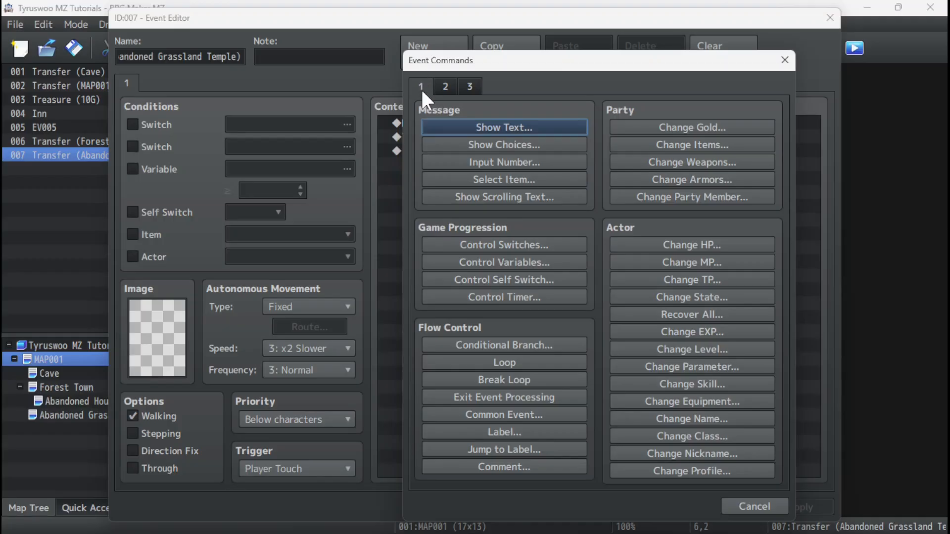
click(478, 347)
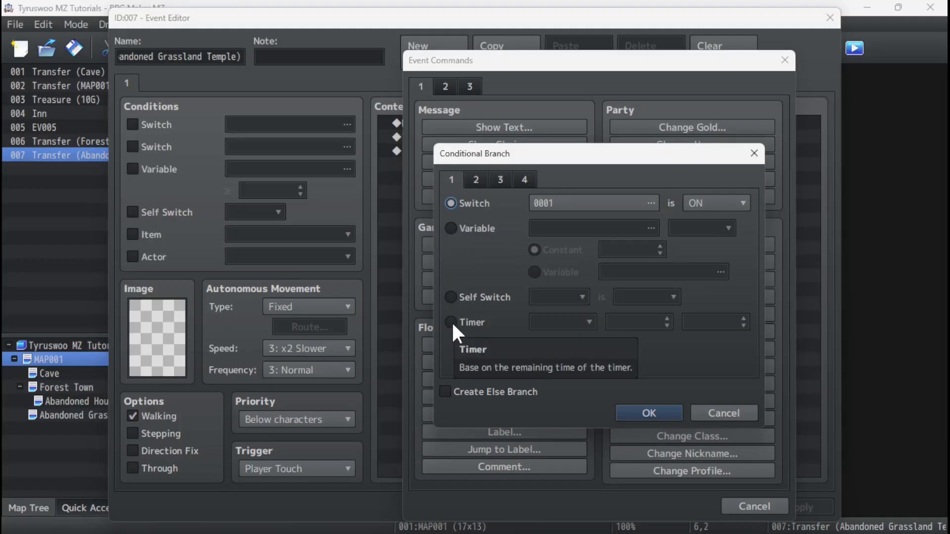
Examine the Conditional Branch condition types for actor, enemy, character direction, vehicle, gold, items, equipment, button and script
click(475, 181)
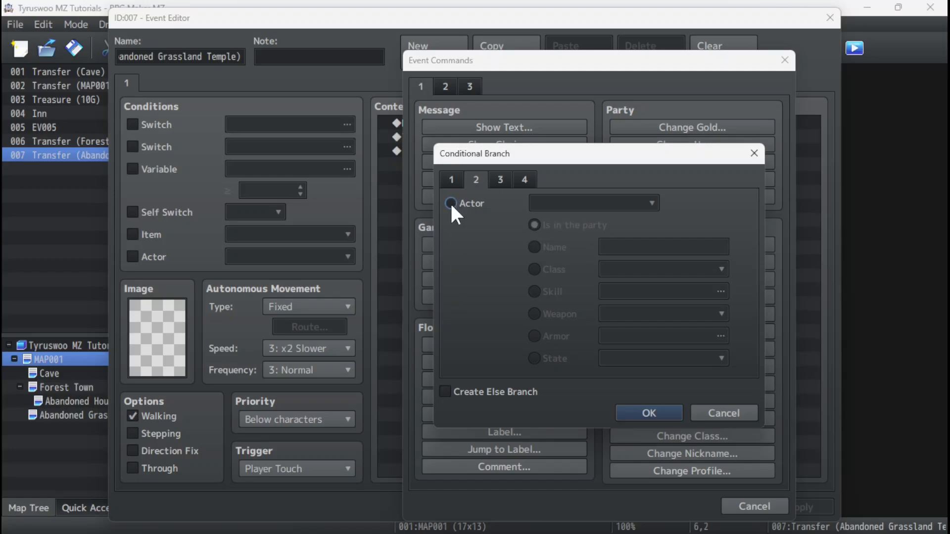
click(451, 203)
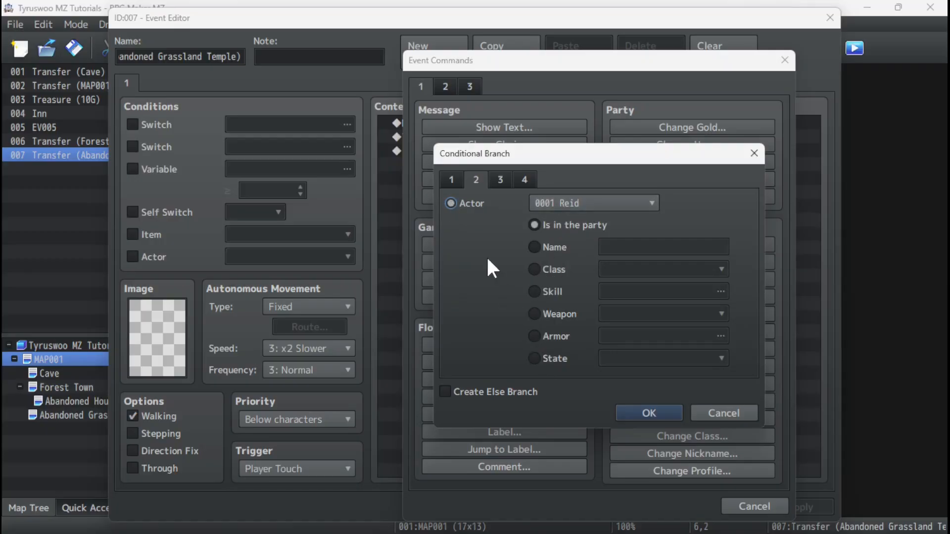
click(500, 180)
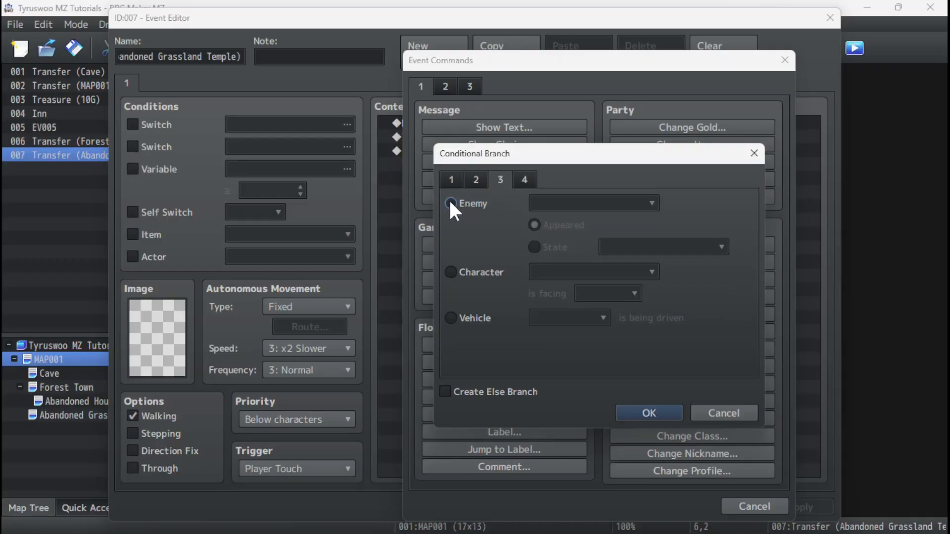
click(451, 272)
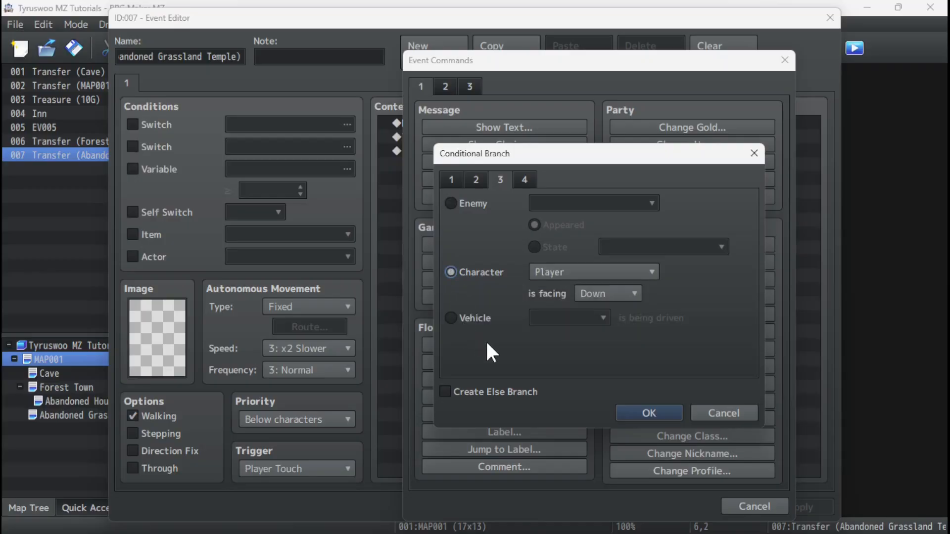
click(625, 271)
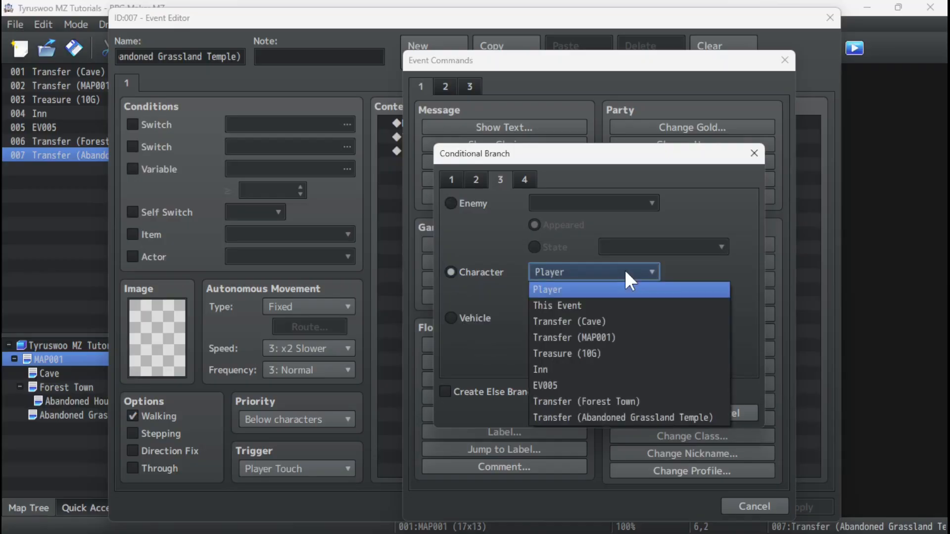
click(626, 271)
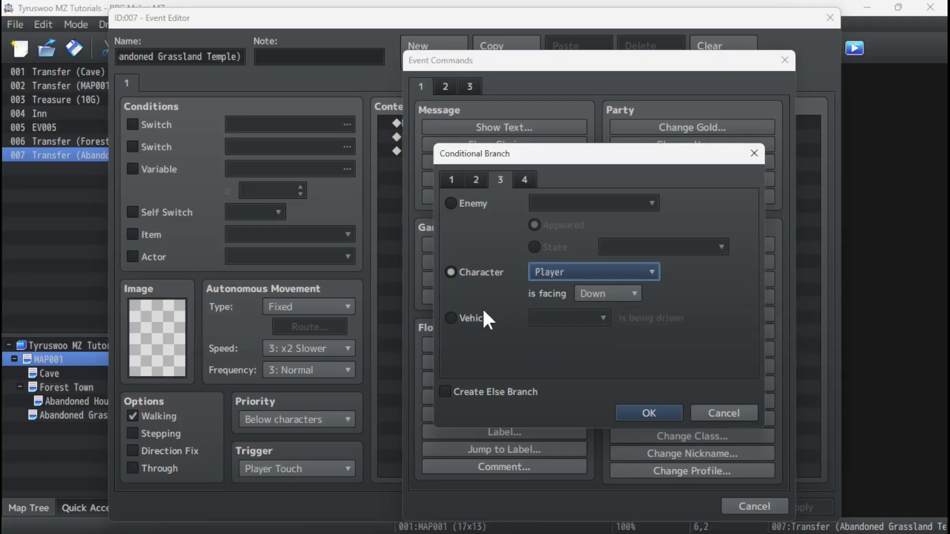
click(455, 319)
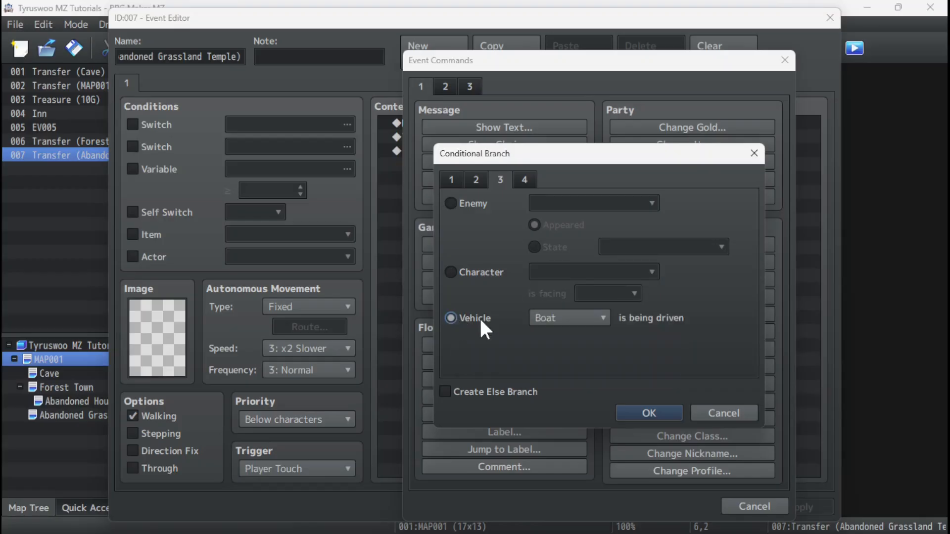
click(526, 181)
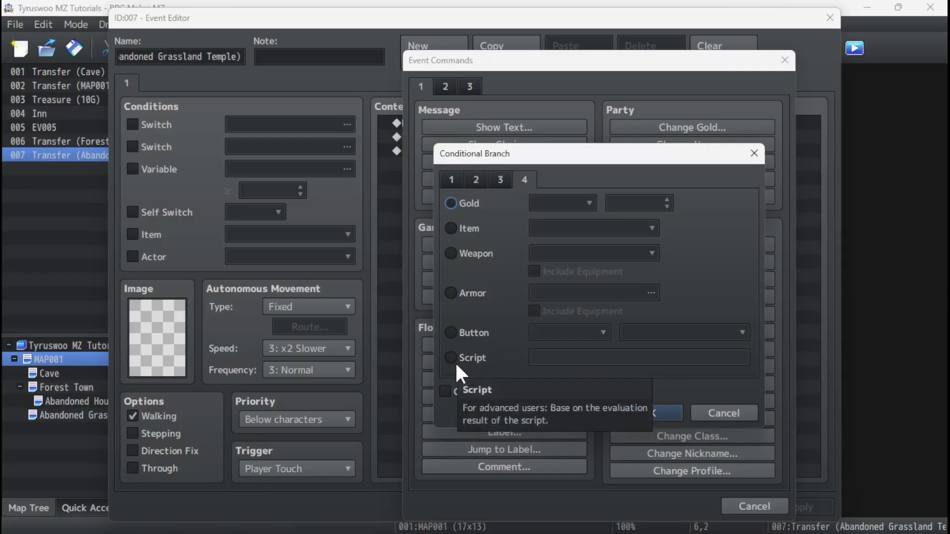
Add the Conditional Branch with the condition that the character Player is facing Down, including an Else branch
click(499, 179)
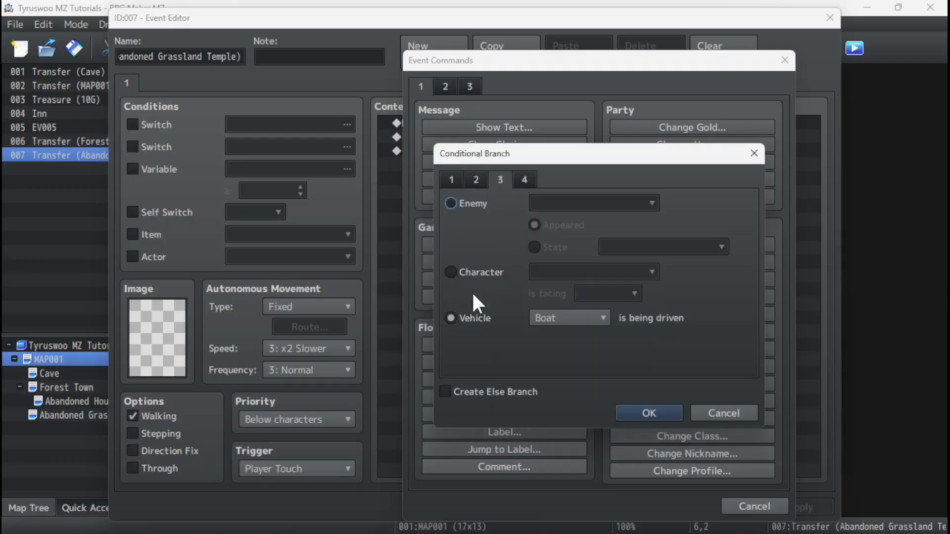
click(448, 271)
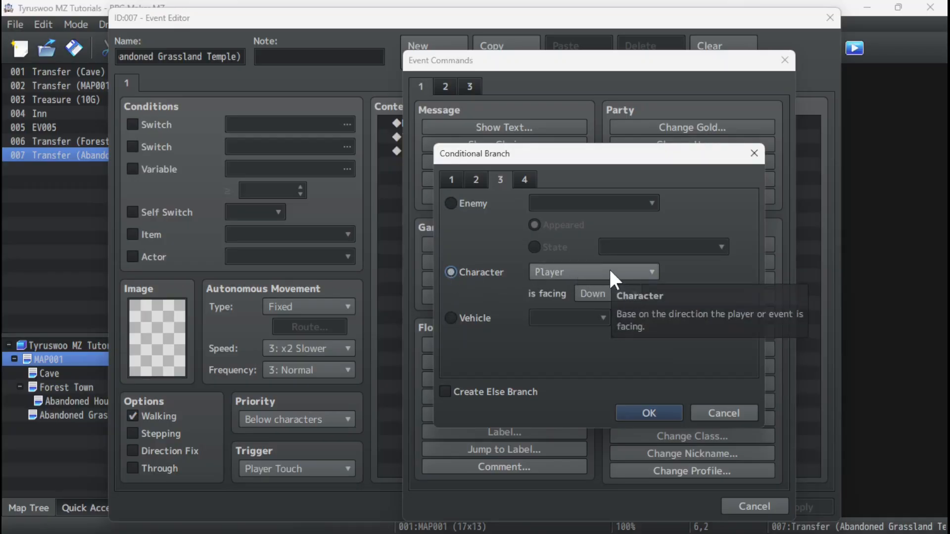
click(592, 295)
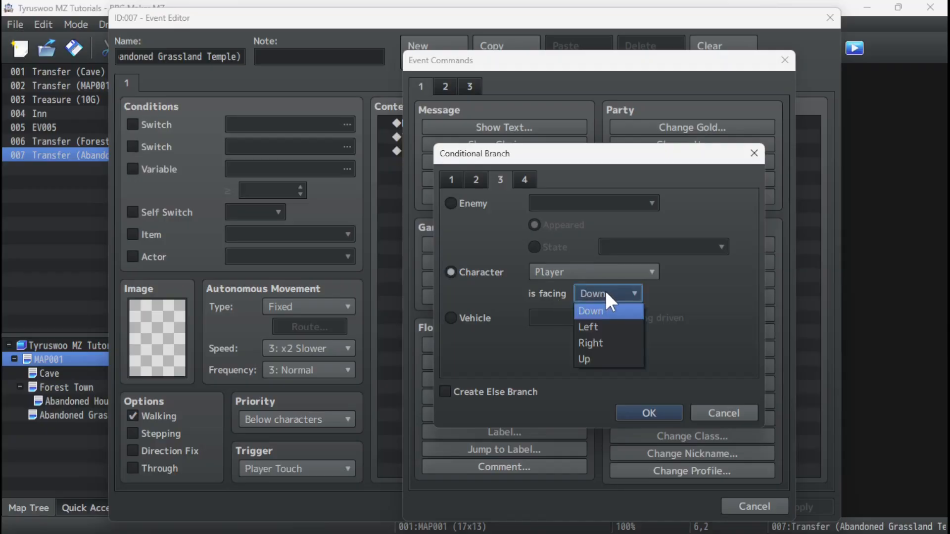
click(606, 293)
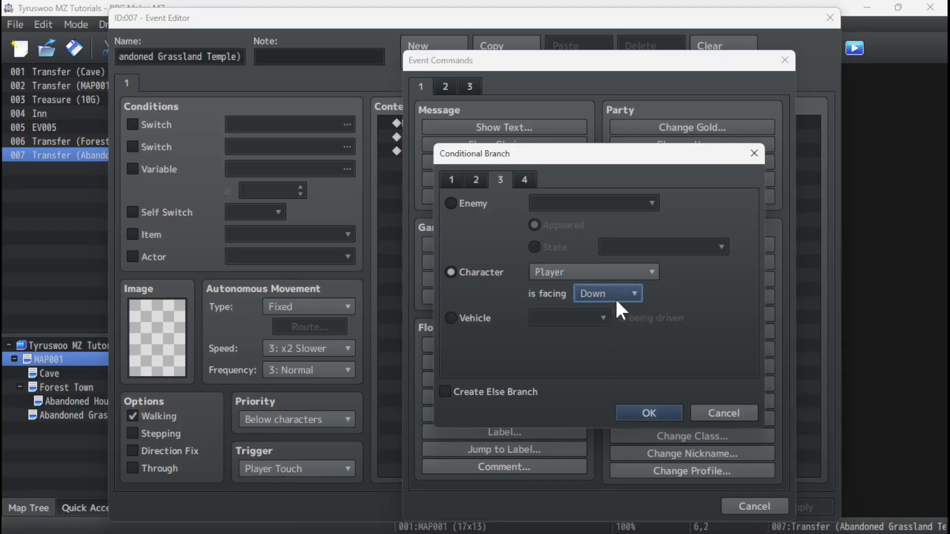
click(444, 391)
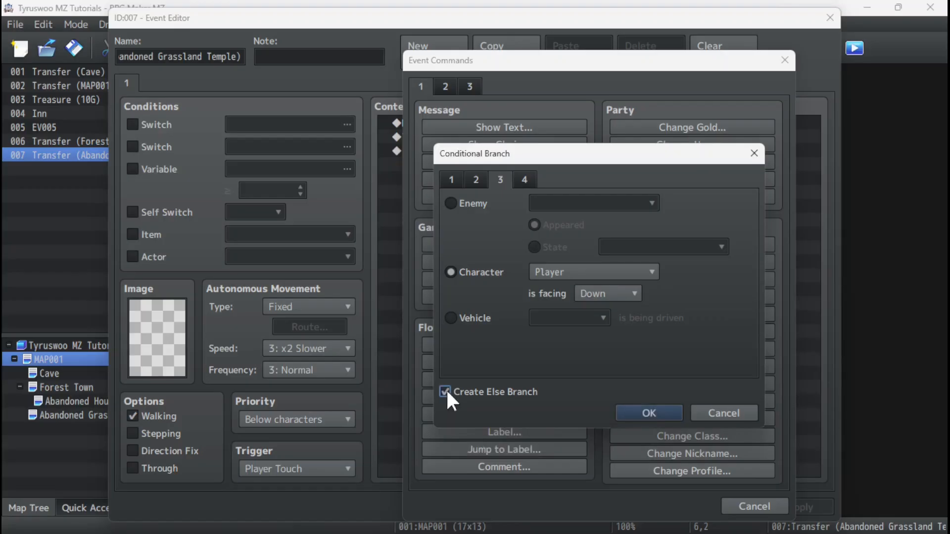
click(651, 414)
click(470, 148)
click(468, 165)
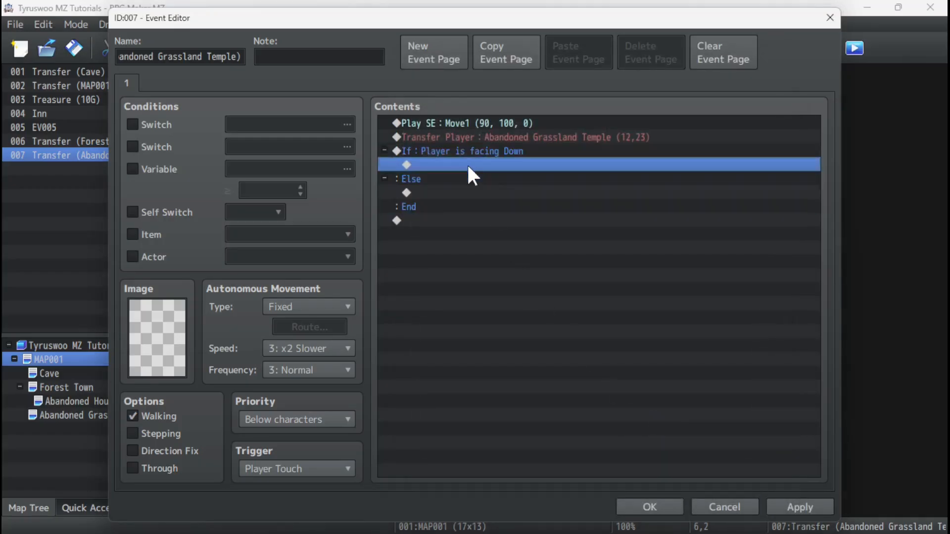
click(439, 192)
click(437, 149)
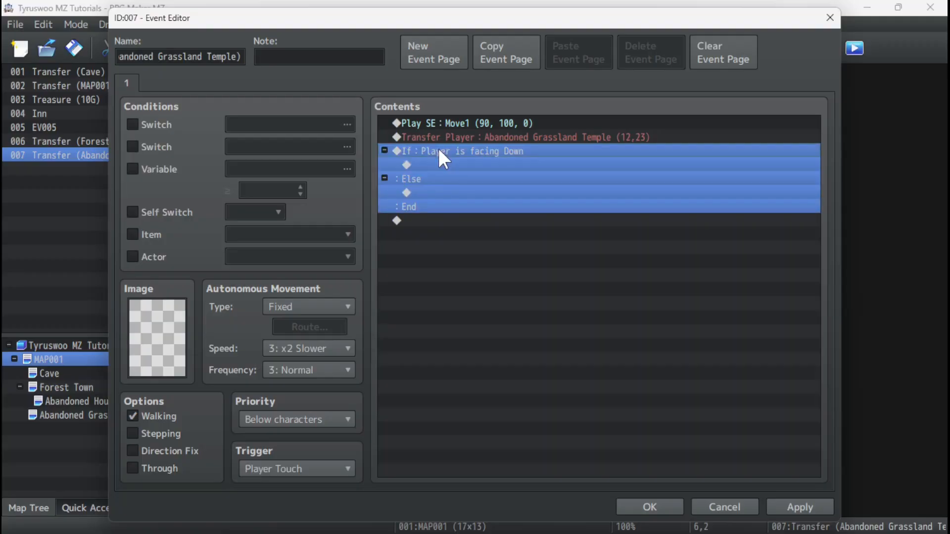
Move the Play SE and Transfer Player commands together into the If branch for the player facing Down
click(454, 120)
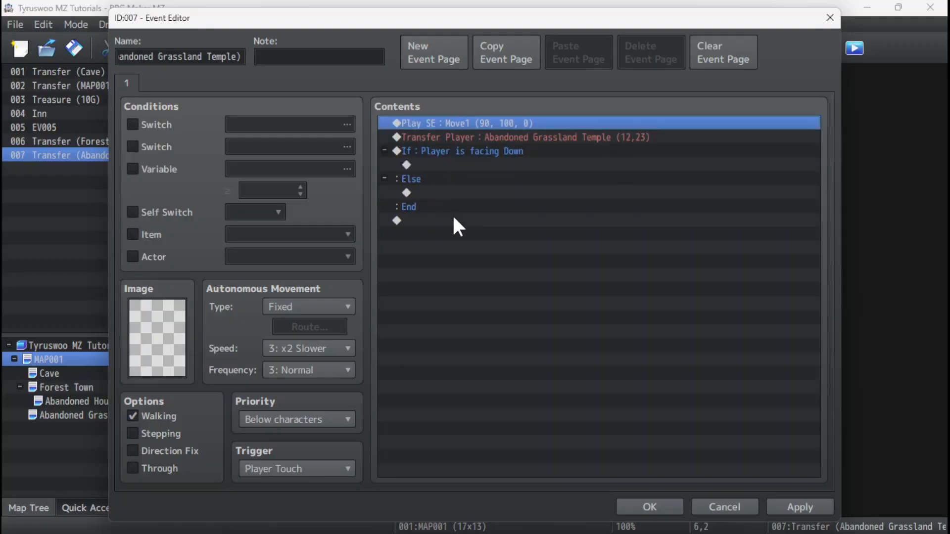
key(shift+Down)
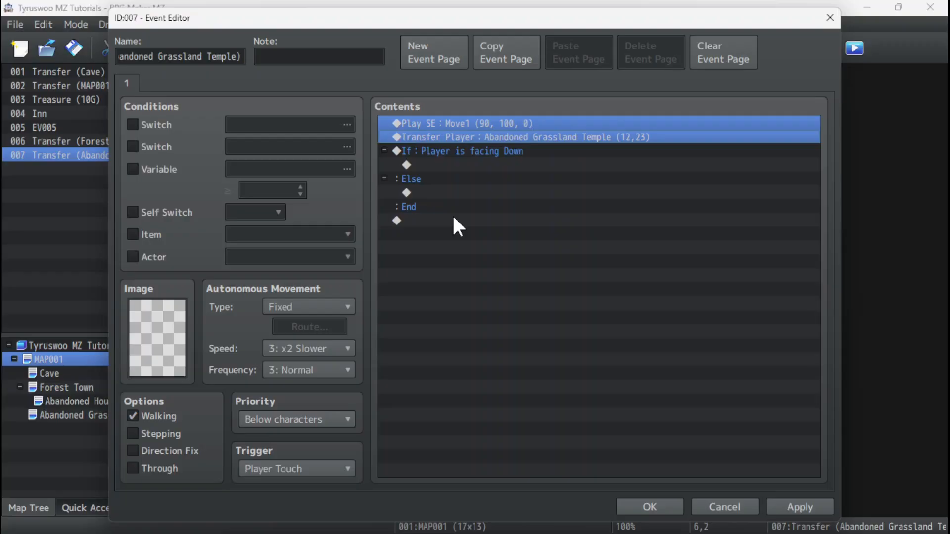
key(shift+Up)
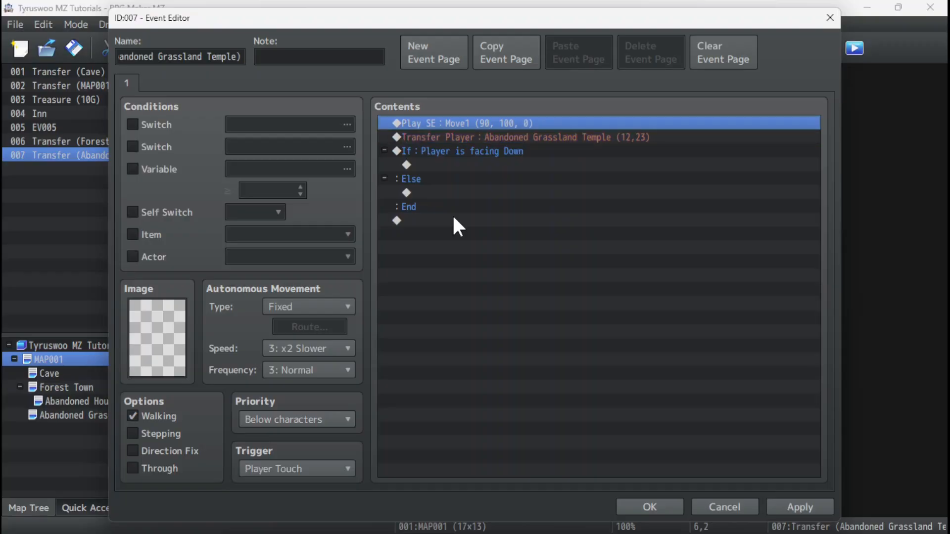
key(shift+Down)
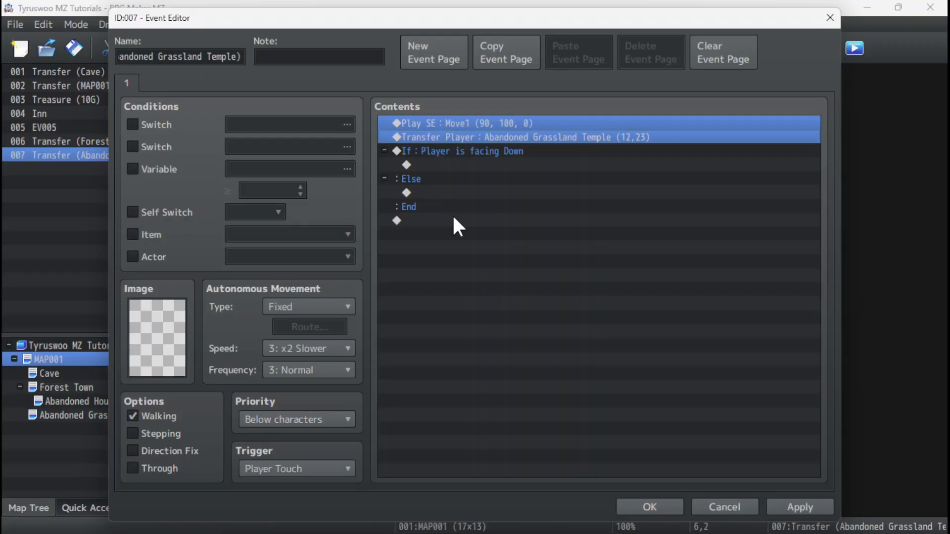
key(ctrl+x)
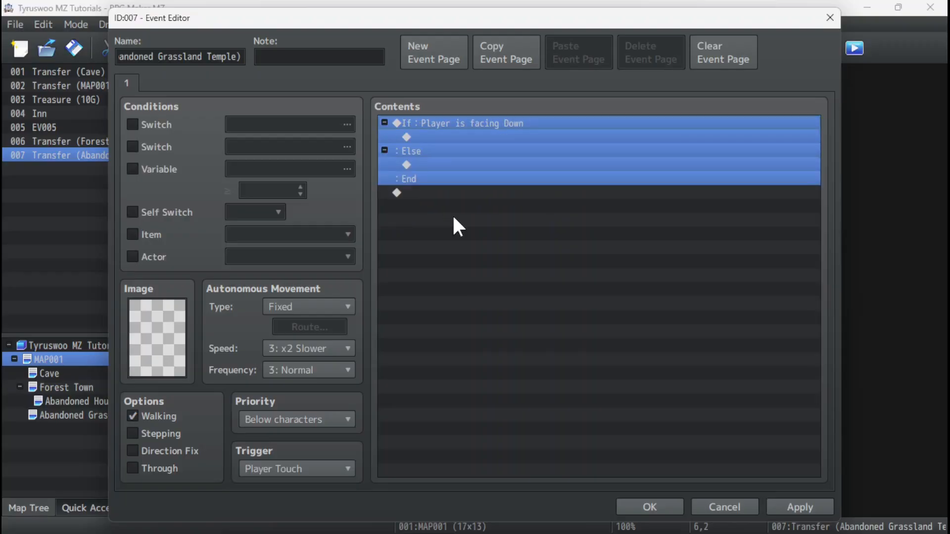
click(481, 137)
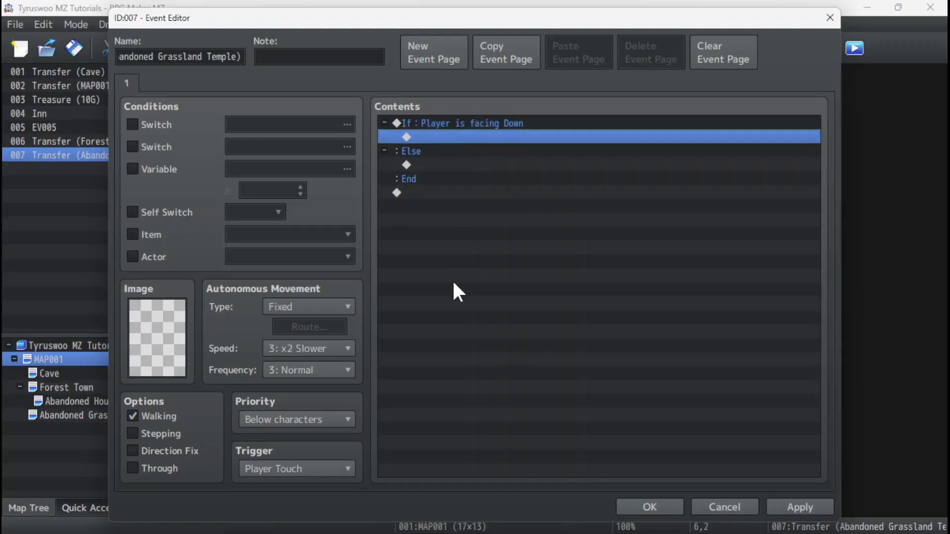
key(ctrl+v)
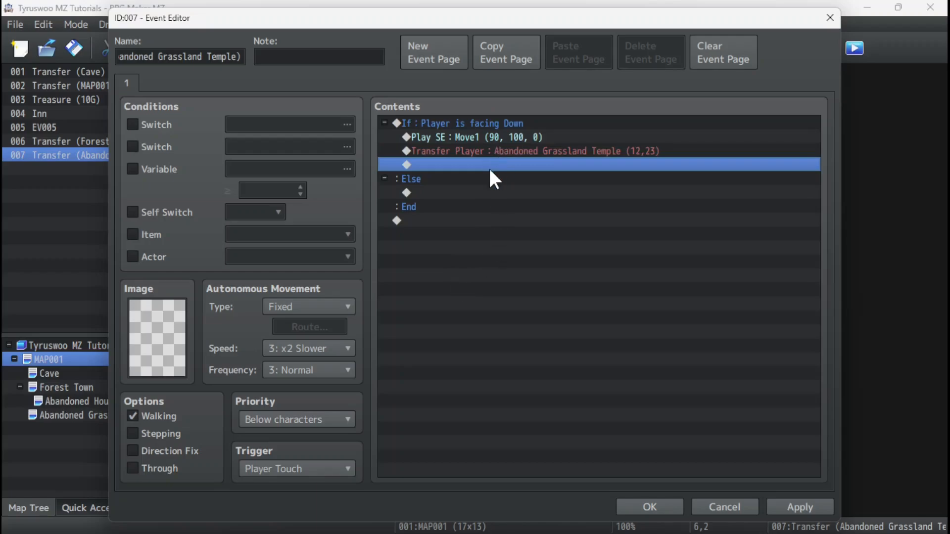
click(490, 152)
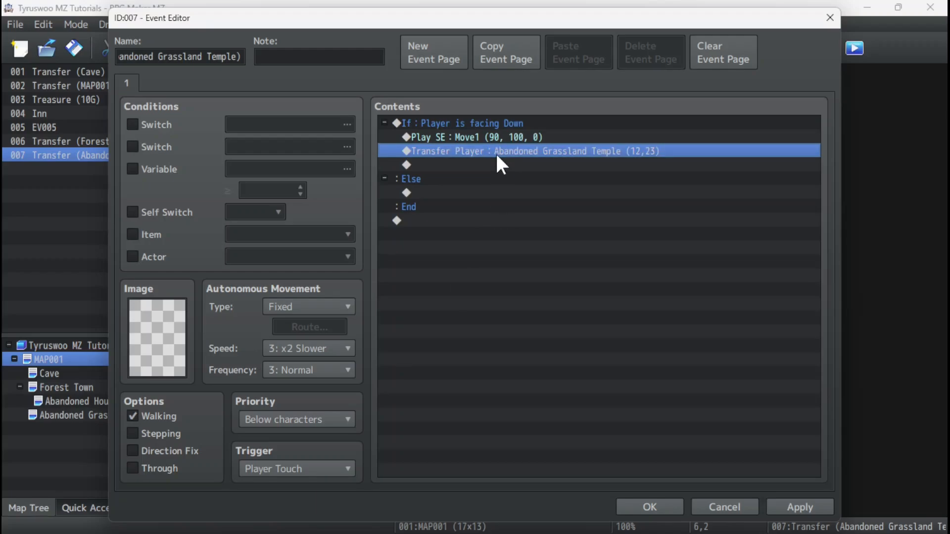
Inside the Else section, insert a nested Conditional Branch for Player facing Left, with its own Else branch
click(451, 193)
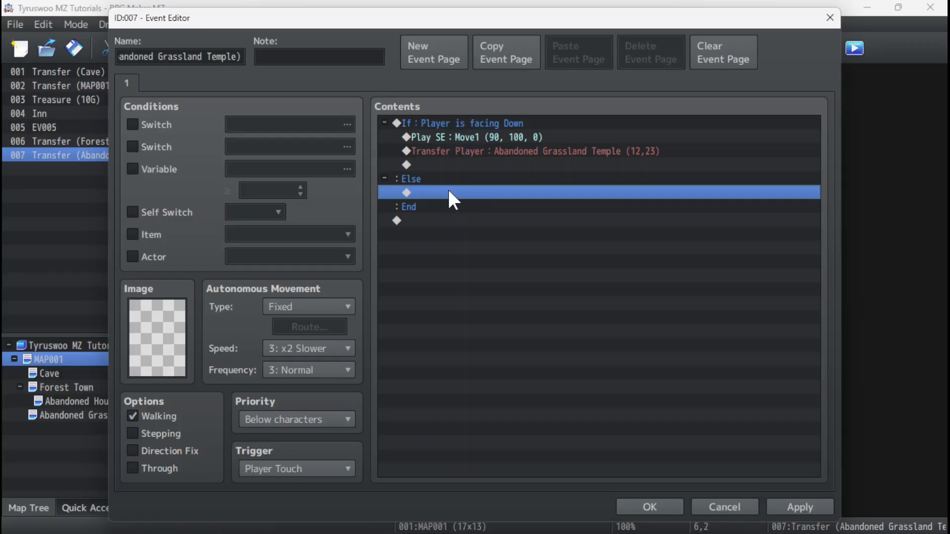
right_click(450, 198)
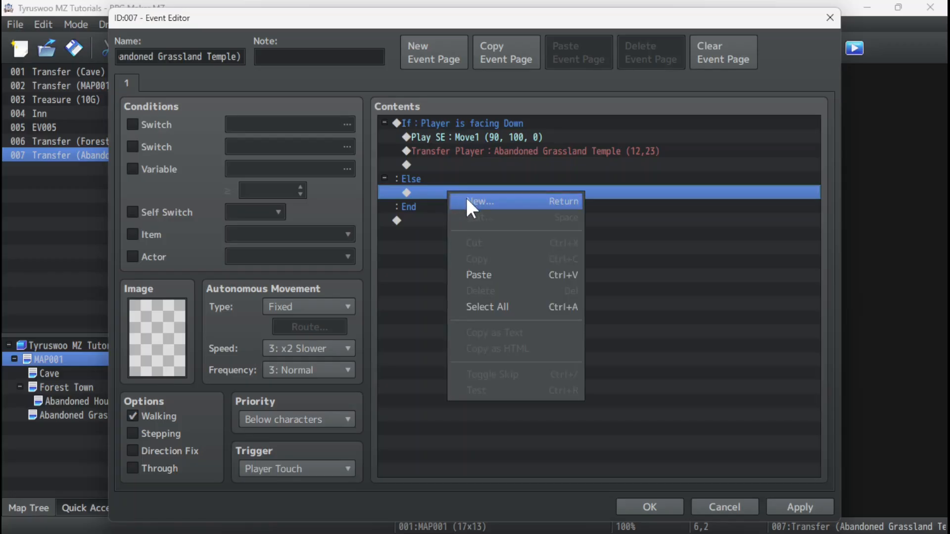
click(428, 192)
right_click(428, 192)
click(453, 201)
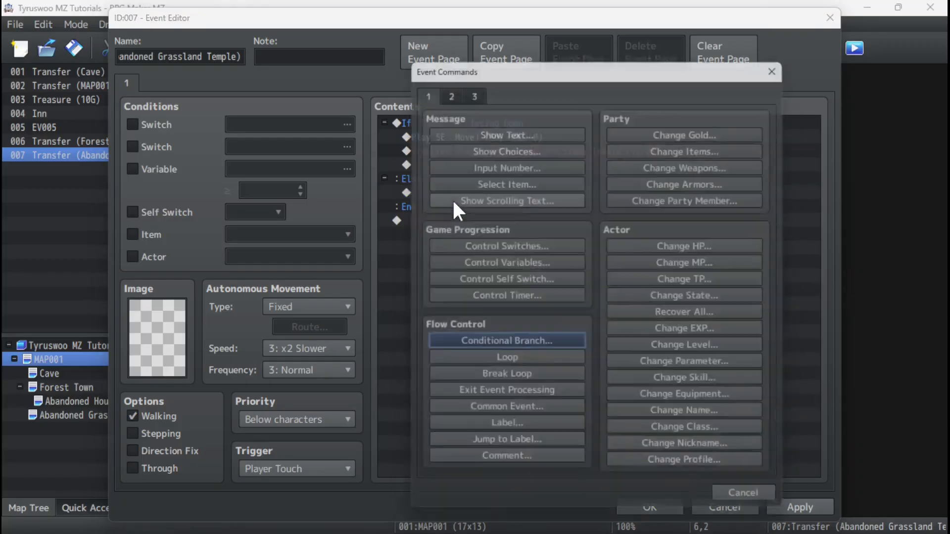
click(501, 346)
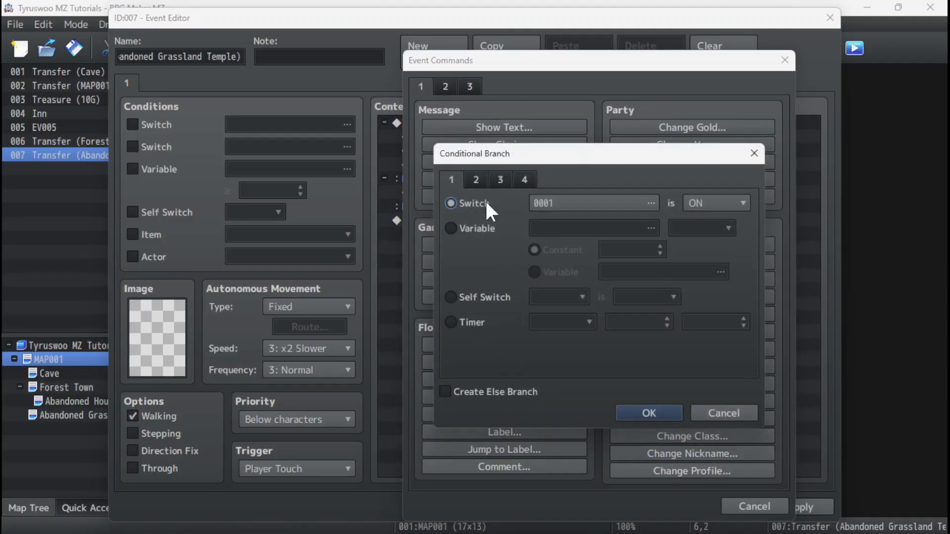
click(501, 180)
click(475, 271)
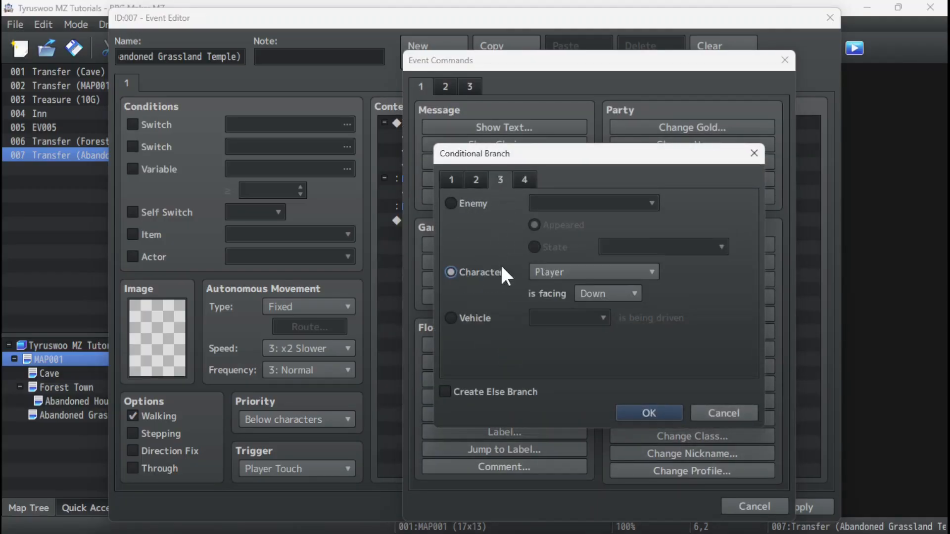
click(607, 291)
click(612, 325)
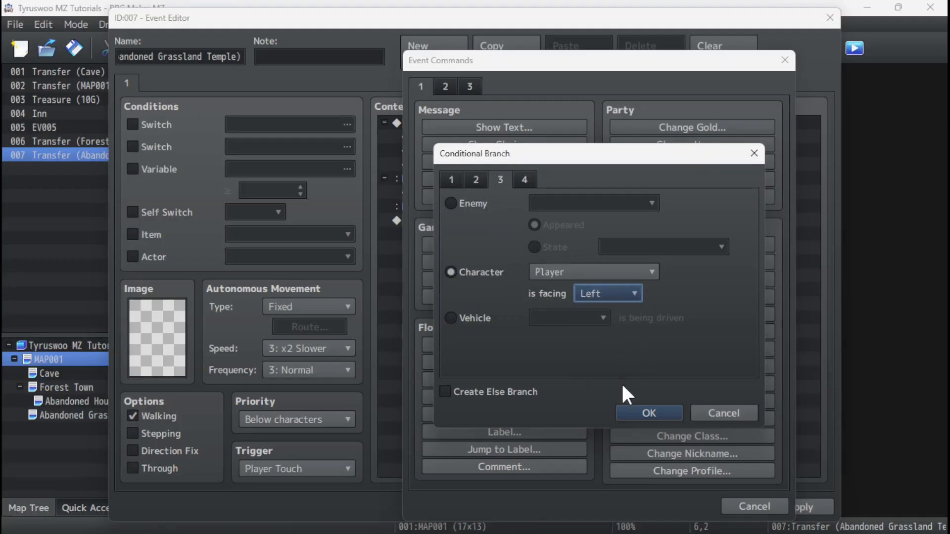
click(478, 390)
click(651, 412)
click(450, 193)
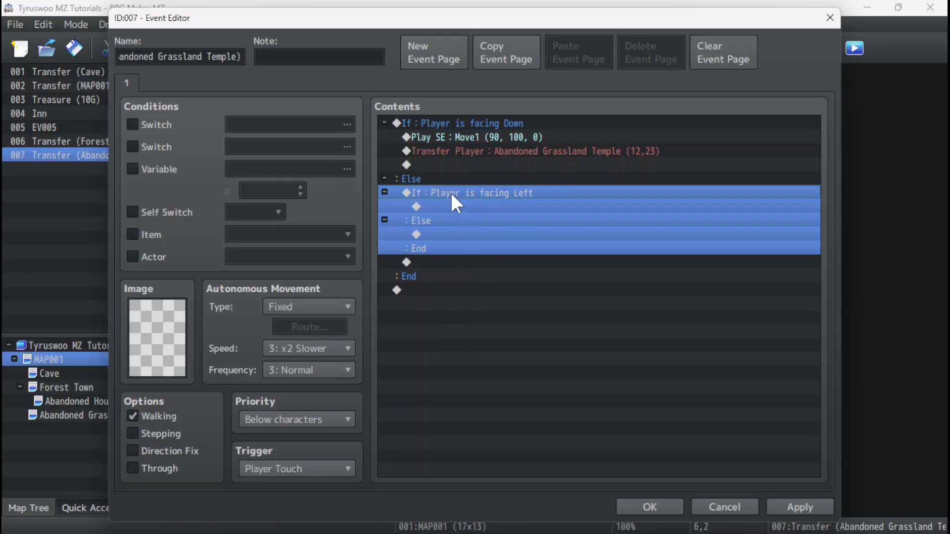
Paste a copy of the facing-Left Conditional Branch into its own Else section and set the copy's direction to Right
click(450, 235)
key(ctrl+v)
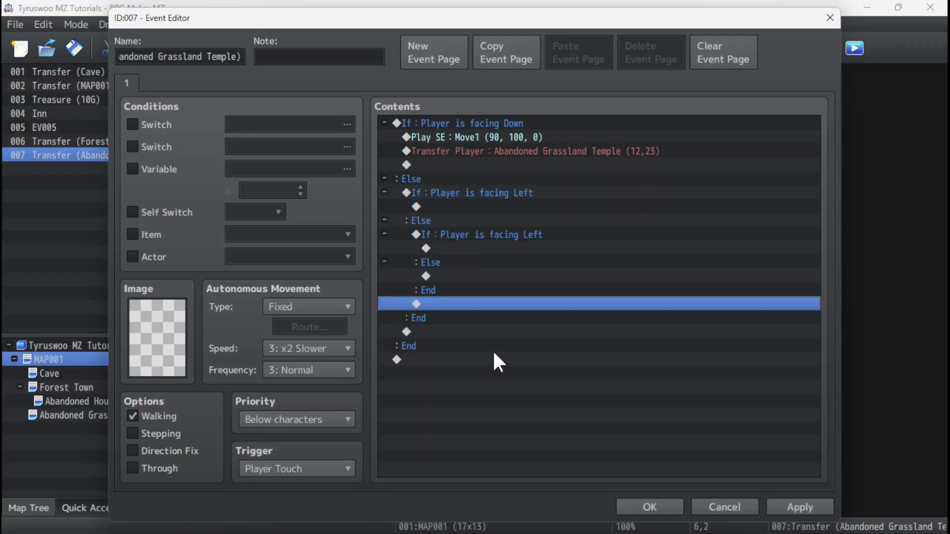
right_click(462, 230)
click(487, 255)
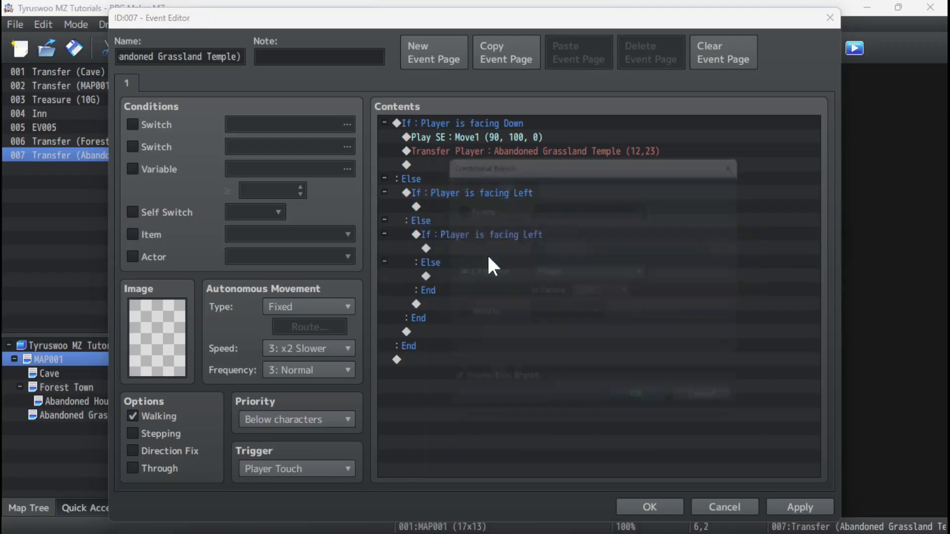
click(649, 413)
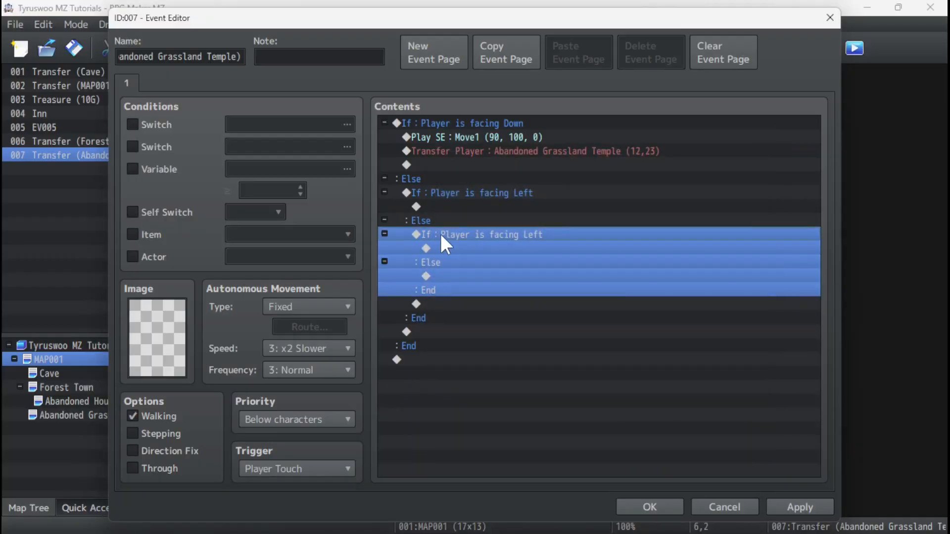
right_click(440, 233)
click(463, 261)
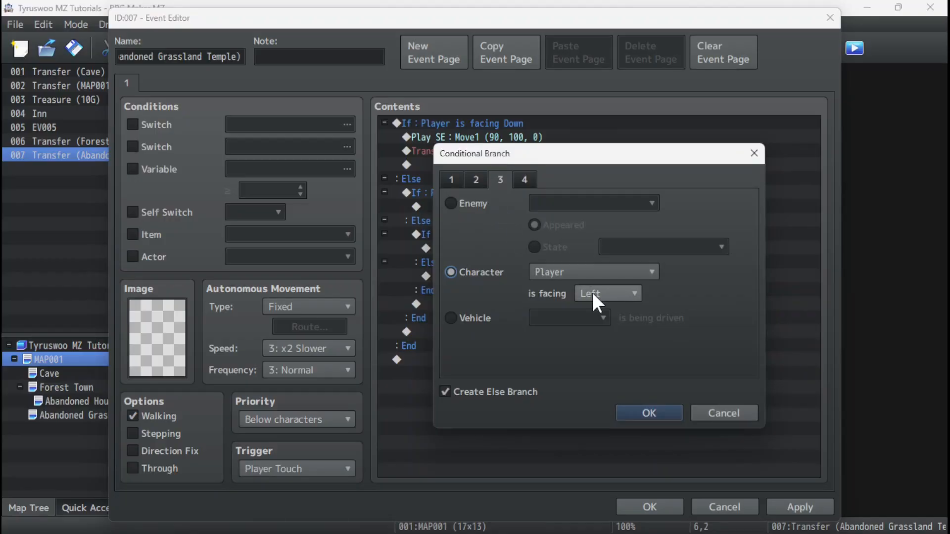
click(619, 289)
click(616, 333)
click(645, 413)
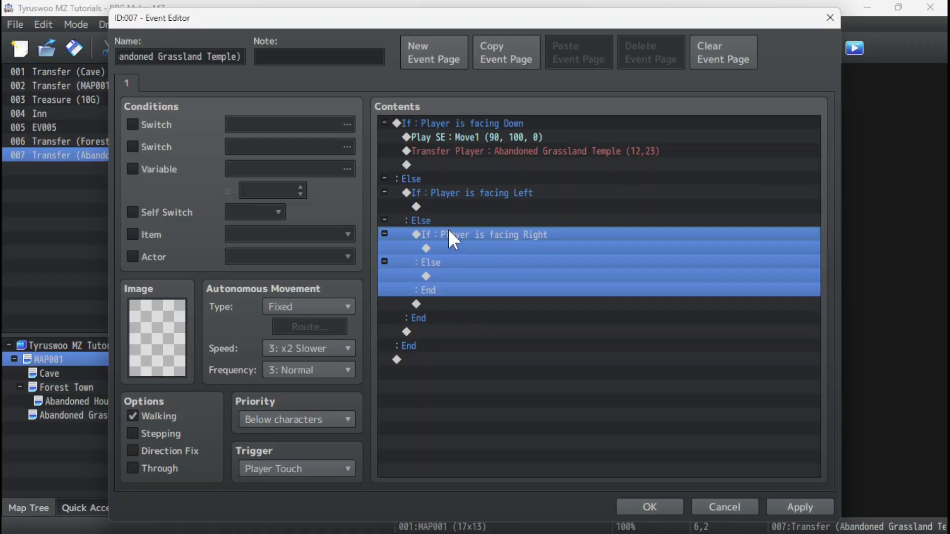
Paste another Conditional Branch into the Else of the facing-Right branch, set its direction to Up and remove its Else branch
click(451, 276)
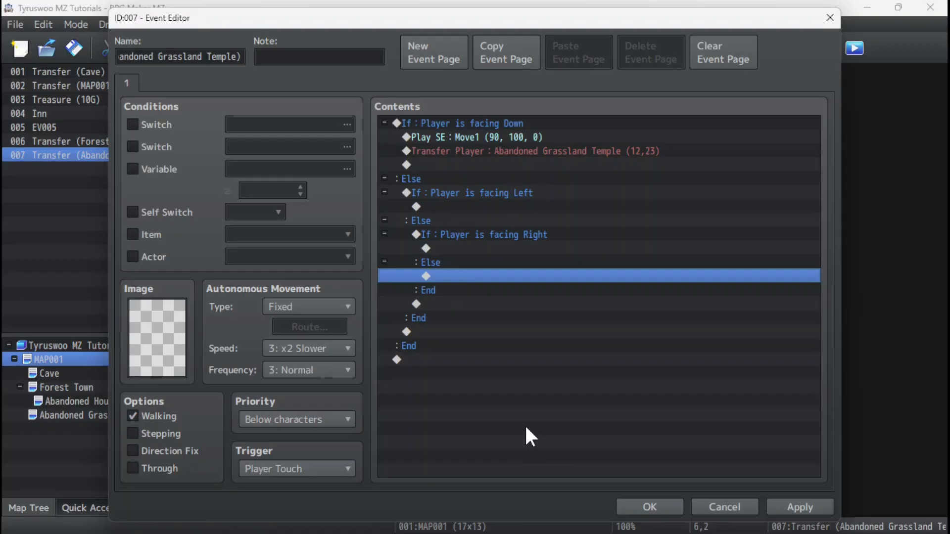
key(ctrl+v)
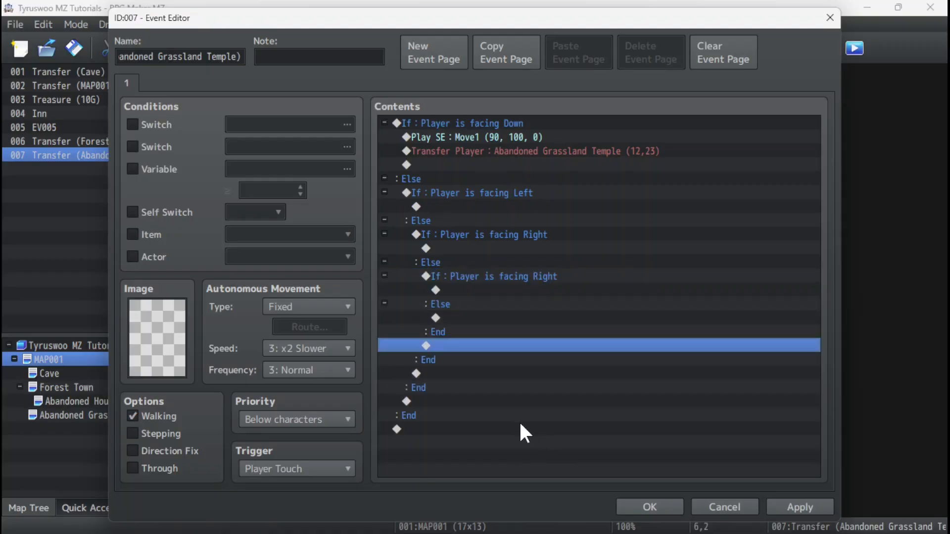
right_click(465, 276)
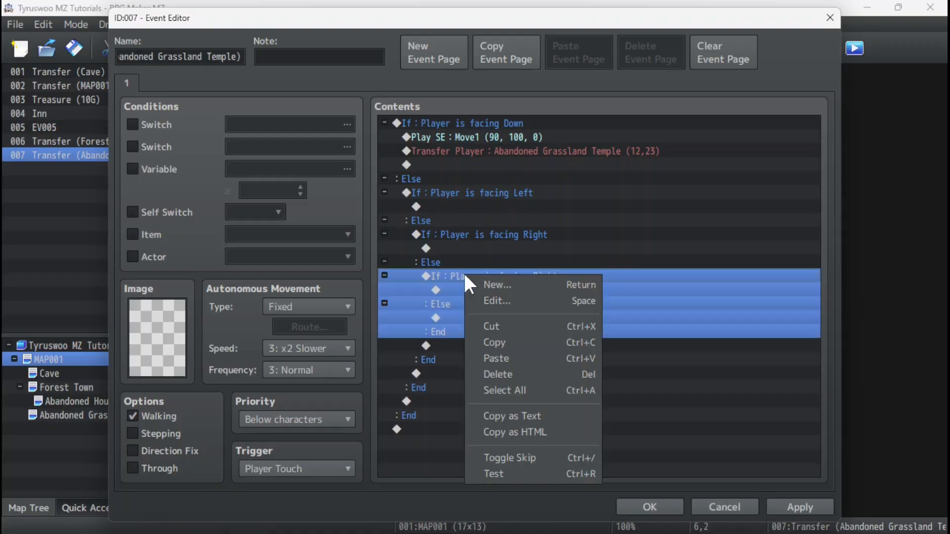
click(491, 299)
click(604, 293)
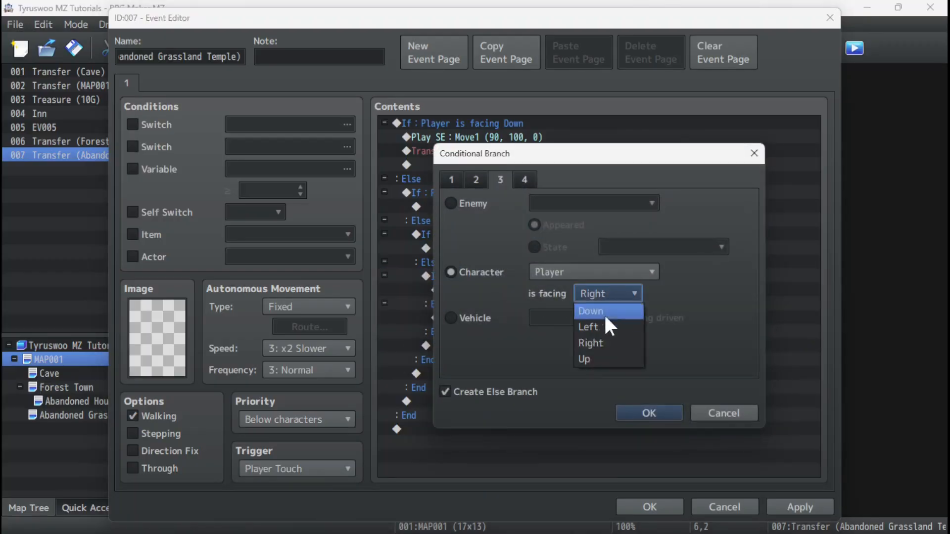
click(604, 358)
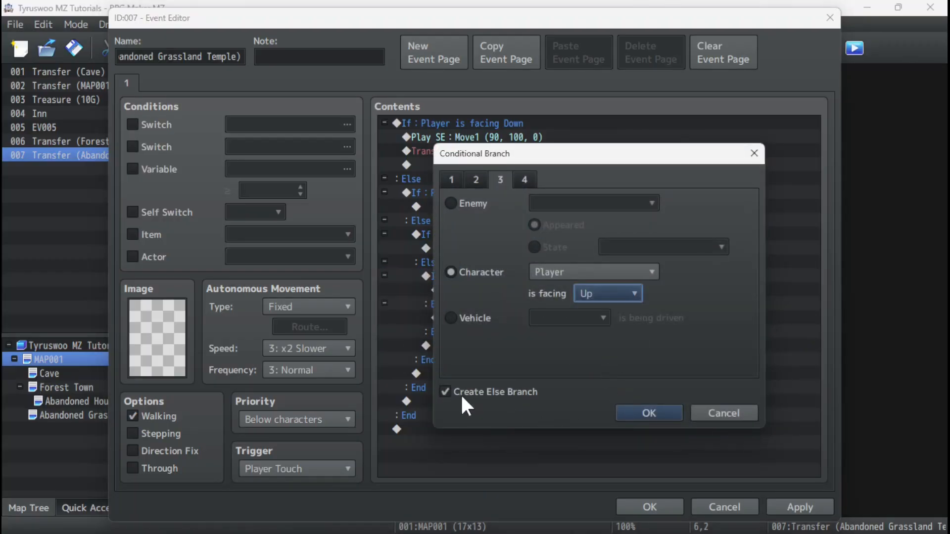
click(445, 391)
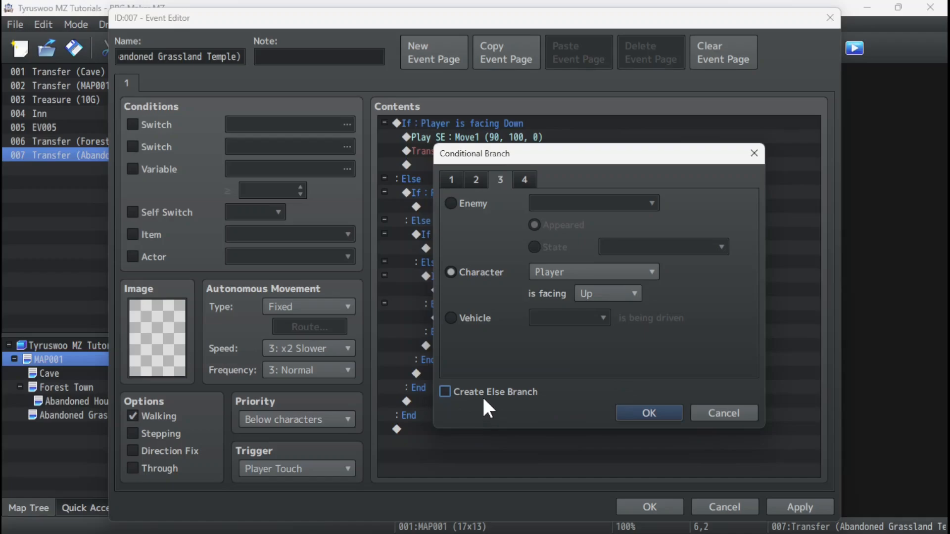
click(642, 408)
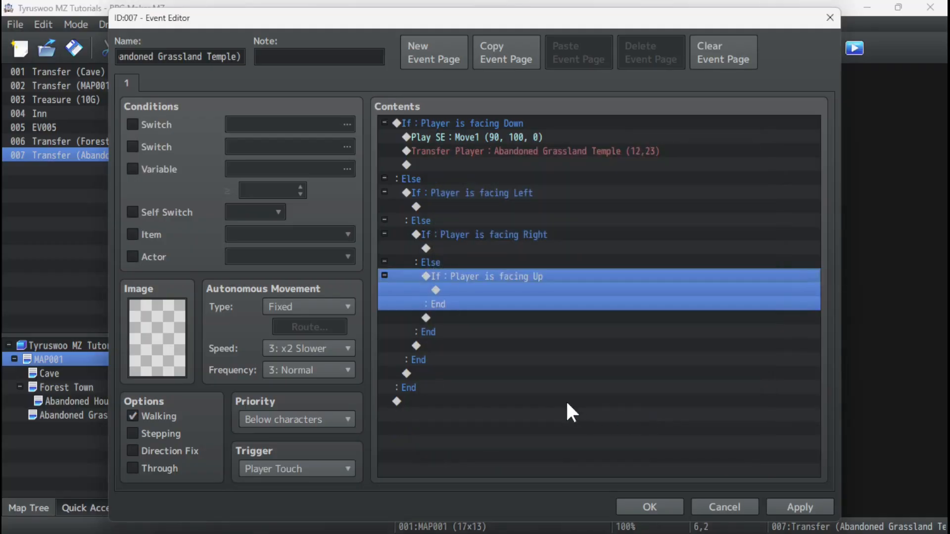
click(498, 123)
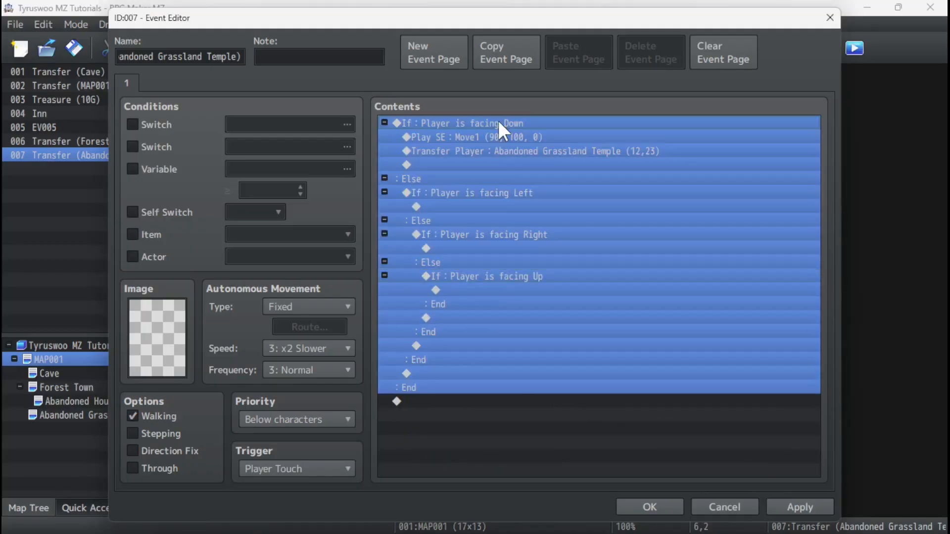
click(505, 136)
click(512, 150)
click(504, 137)
click(504, 151)
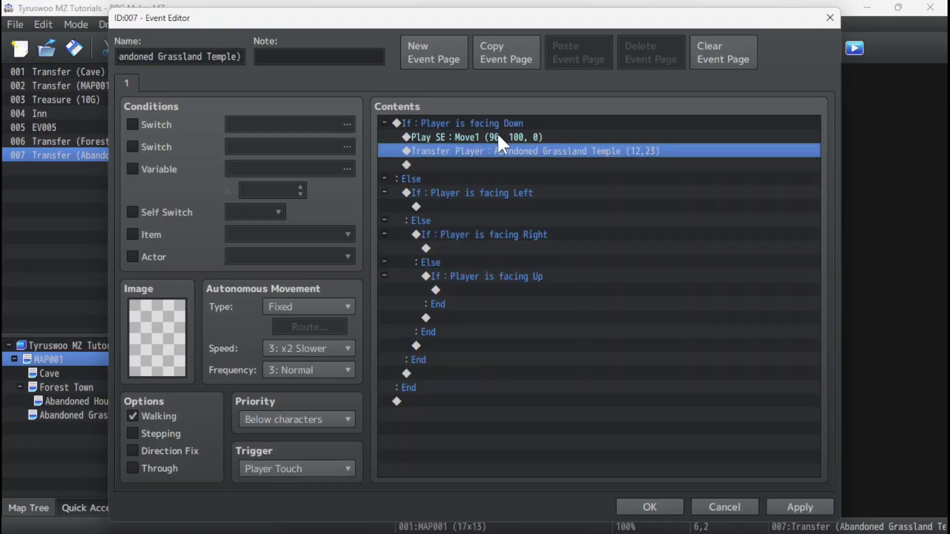
click(497, 137)
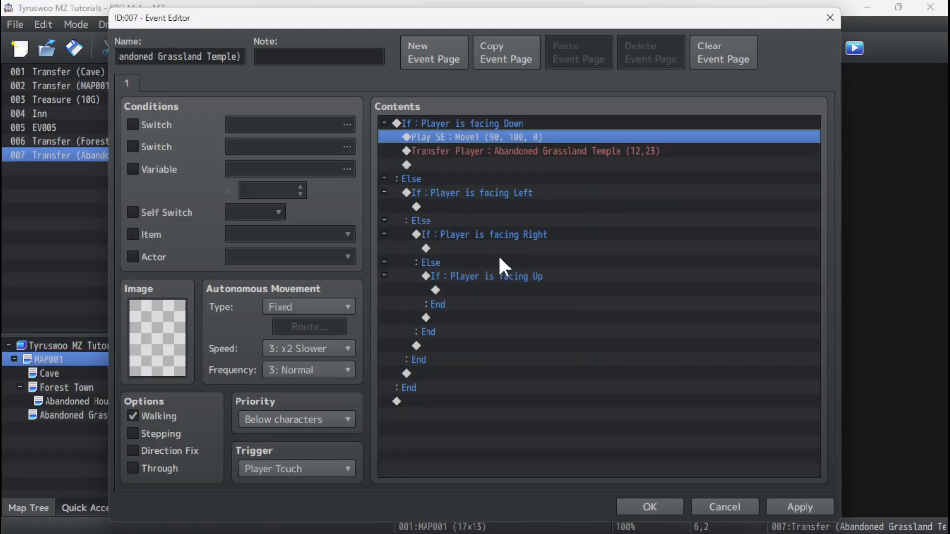
click(503, 152)
Move the Play SE command out of the facing-Down branch to above the outermost Conditional Branch
click(491, 138)
key(Delete)
click(430, 124)
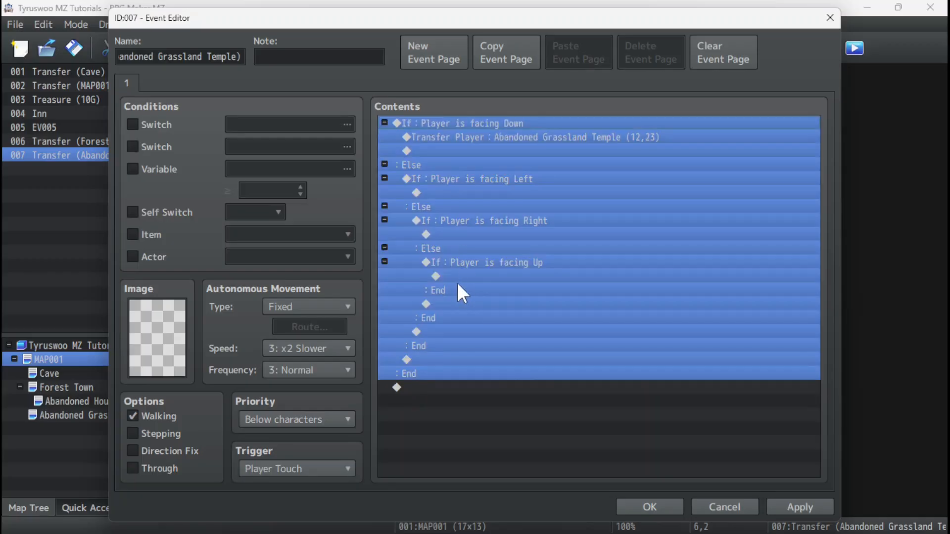
key(ctrl+z)
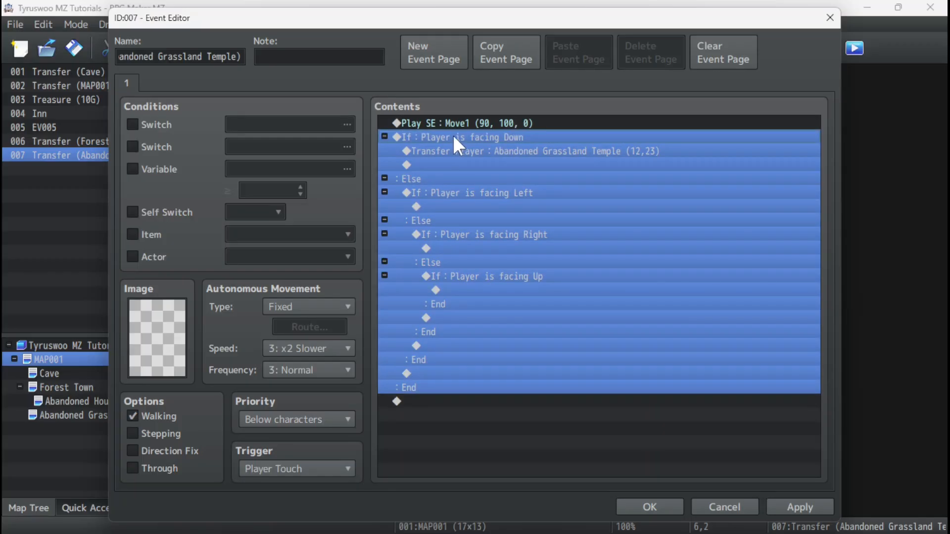
click(466, 124)
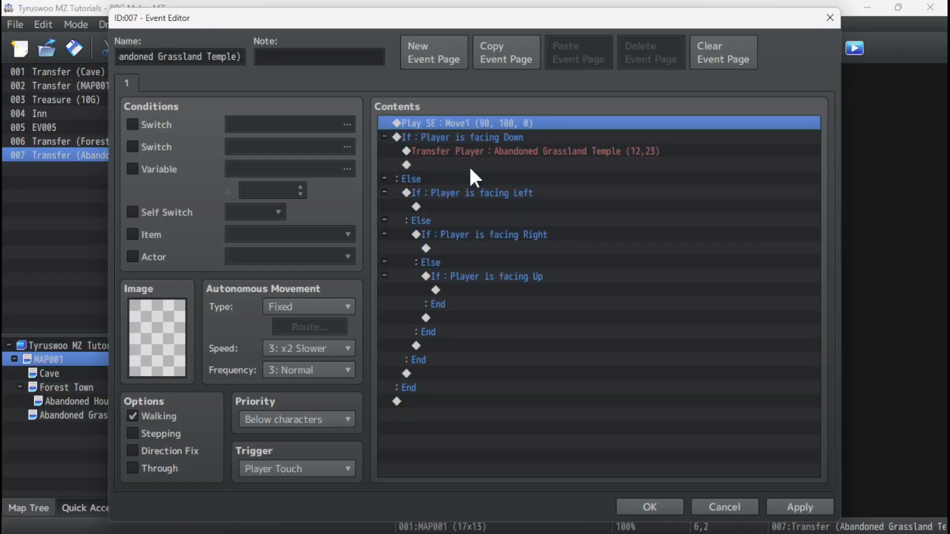
click(462, 139)
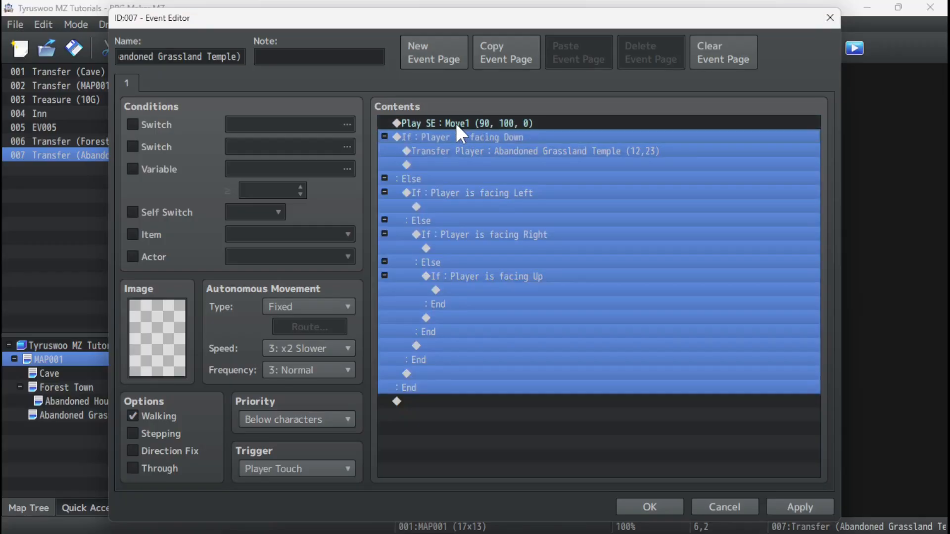
click(456, 124)
Copy the Transfer Player command from the facing-Down branch into the Left, Right and Up branches
click(478, 152)
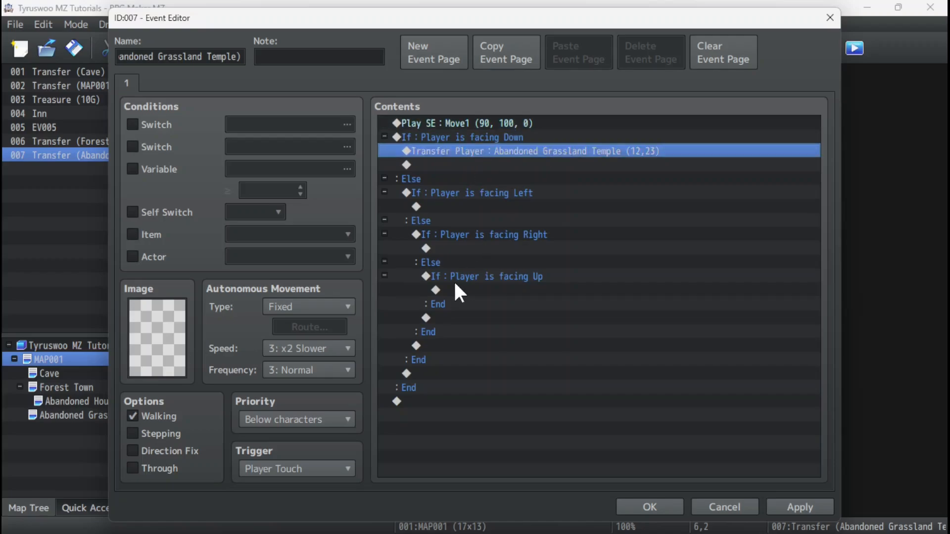
click(460, 194)
click(485, 207)
key(ctrl+v)
click(503, 263)
key(ctrl+v)
click(504, 318)
text(Transfer Player : Abandoned Grassland Temple (12,23))
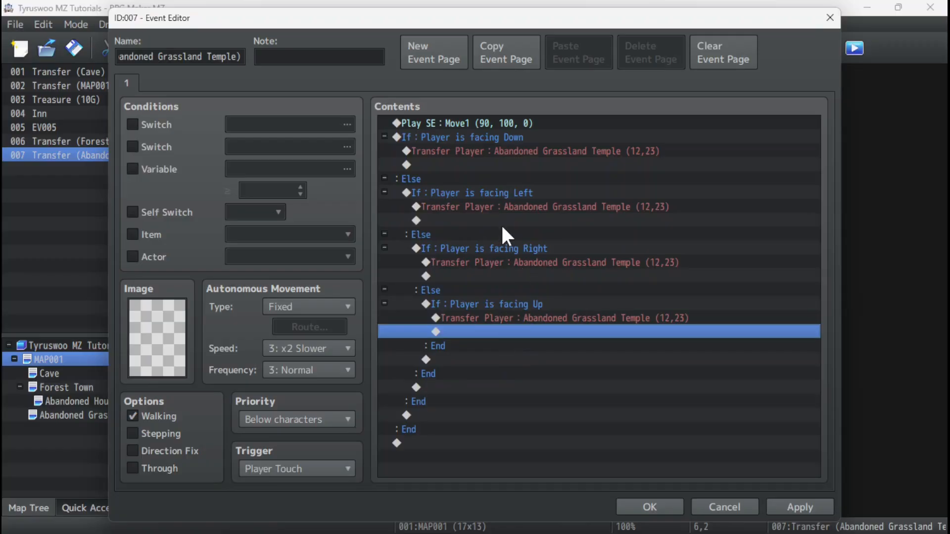
Review the Transfer Player commands in the Down, Left, Right and Up branches
click(522, 151)
click(530, 207)
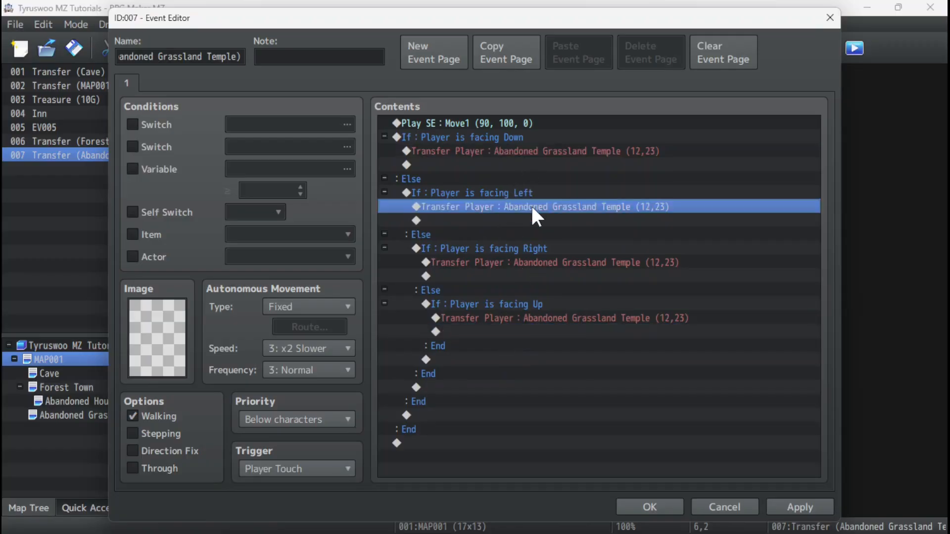
click(535, 263)
click(538, 318)
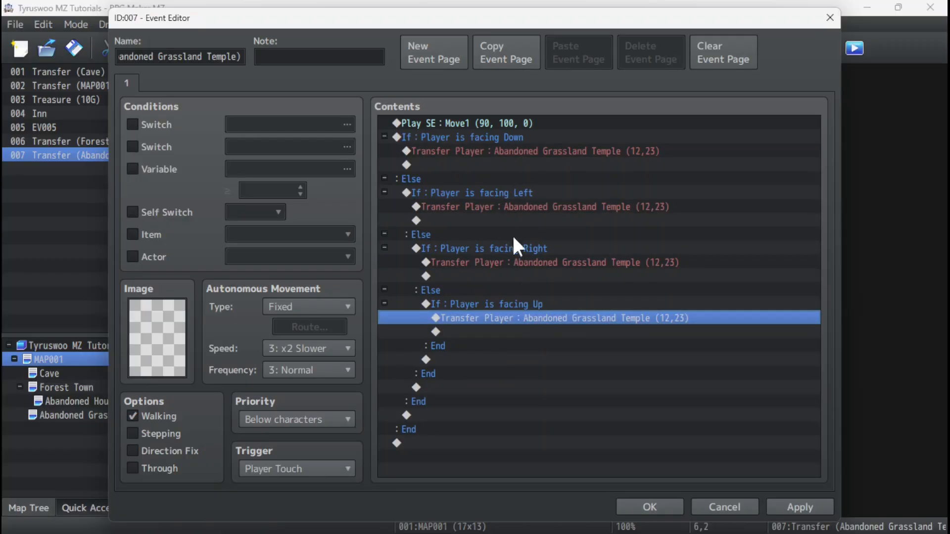
click(489, 150)
click(500, 205)
click(505, 261)
click(505, 317)
Set the facing-Down Transfer Player destination to tile 16,1 of Abandoned Grassland Temple, with Direction Retain and Fade Black
click(488, 149)
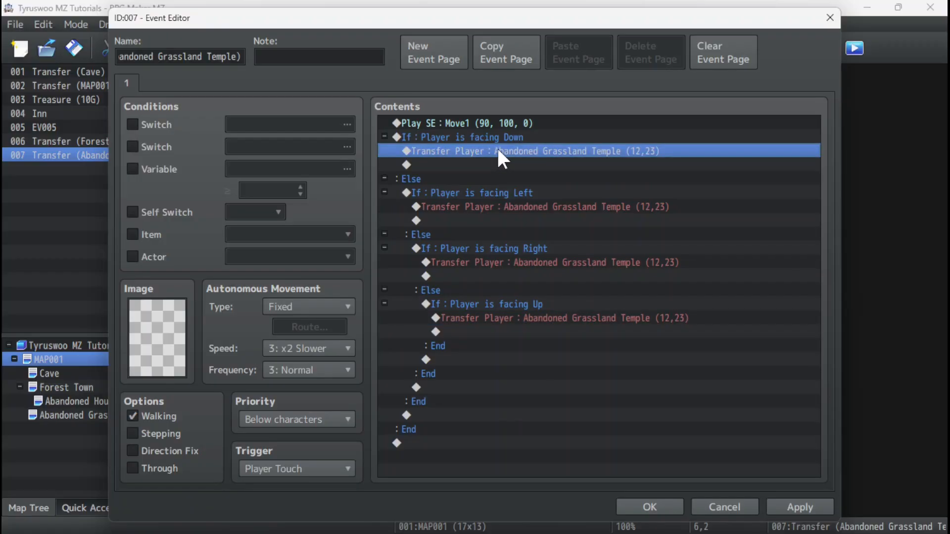
right_click(497, 147)
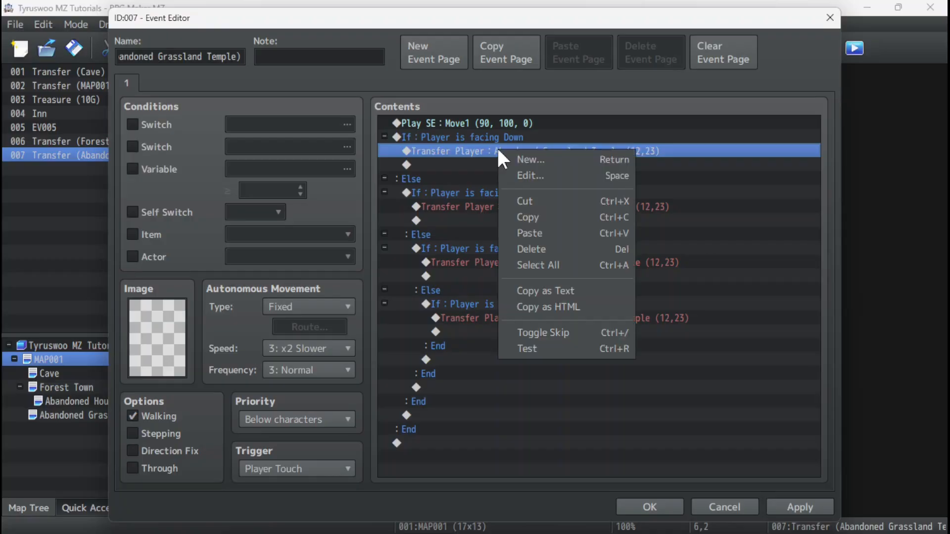
click(516, 175)
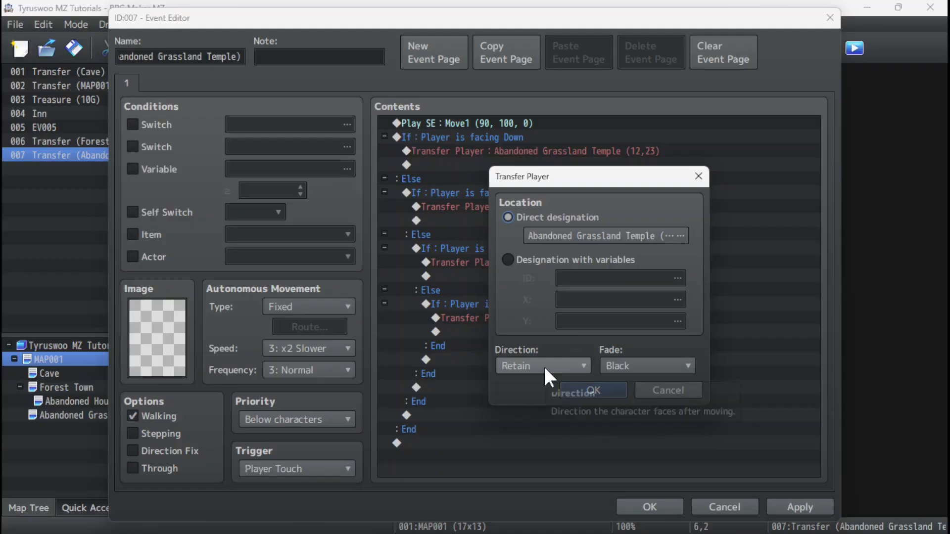
click(639, 367)
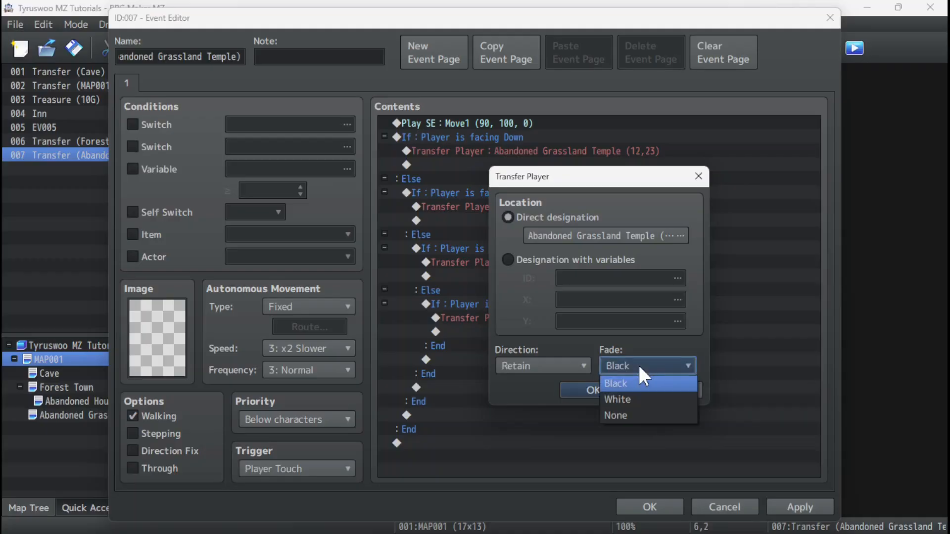
click(640, 366)
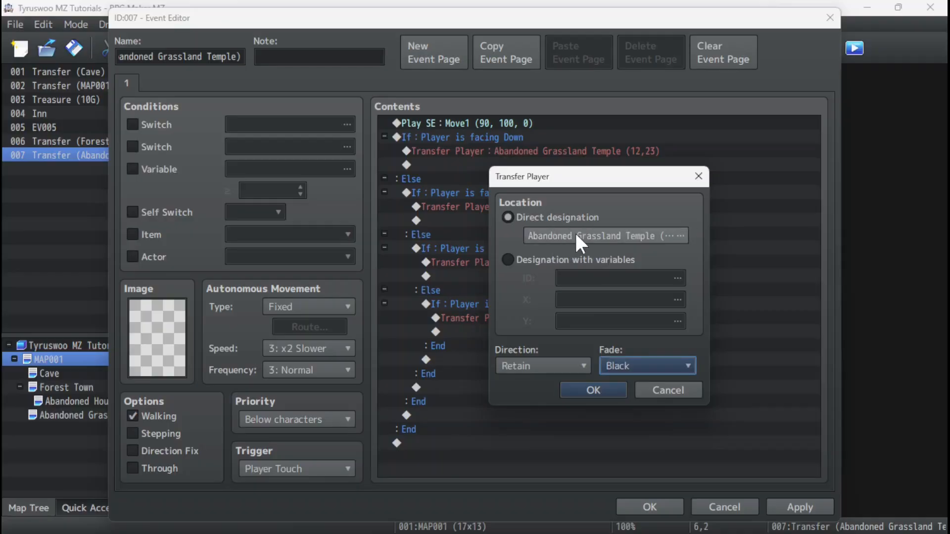
click(635, 233)
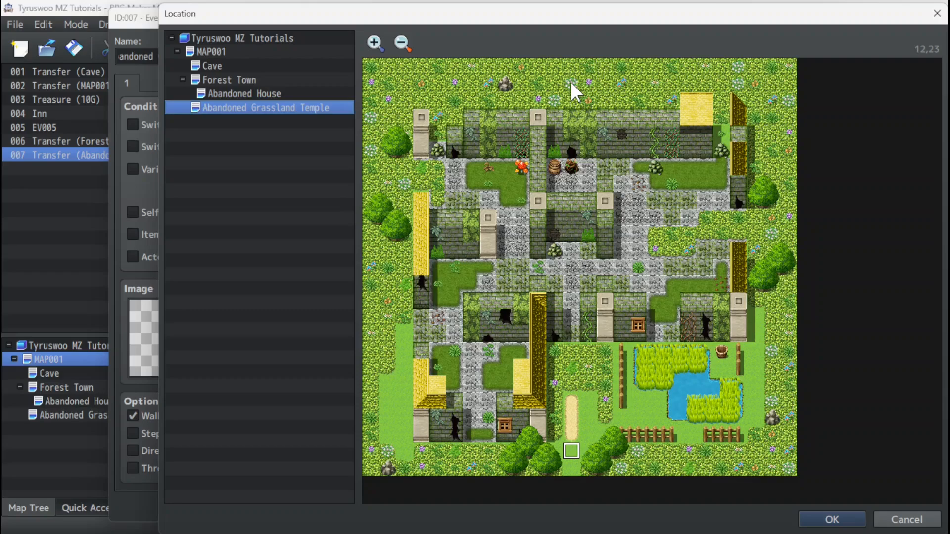
click(637, 84)
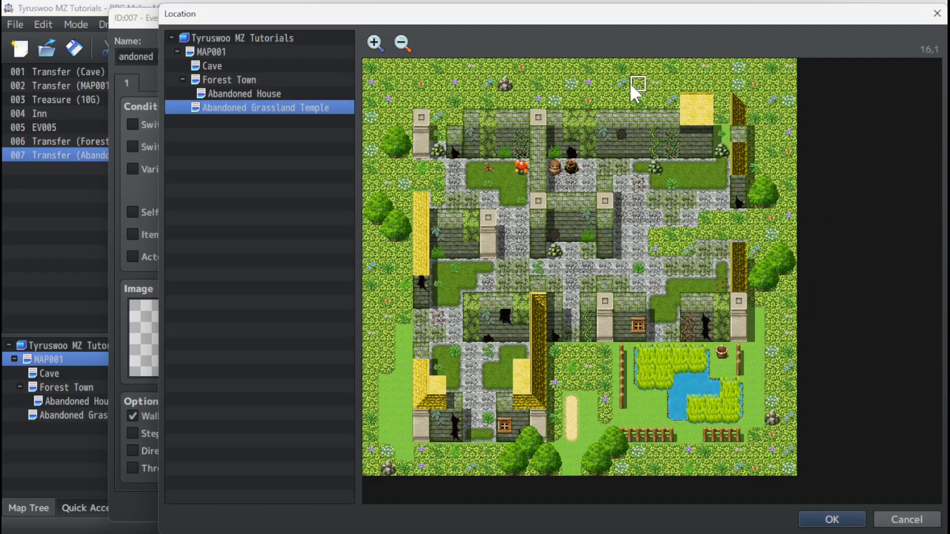
click(835, 520)
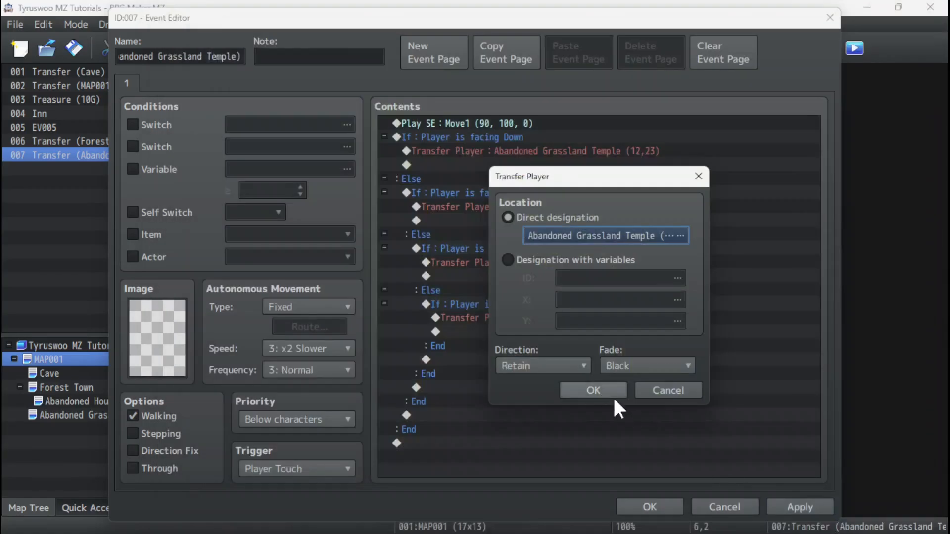
click(588, 389)
Set the facing-Left Transfer Player destination to tile 24,9 of Abandoned Grassland Temple, with Direction Retain and Fade Black
right_click(490, 206)
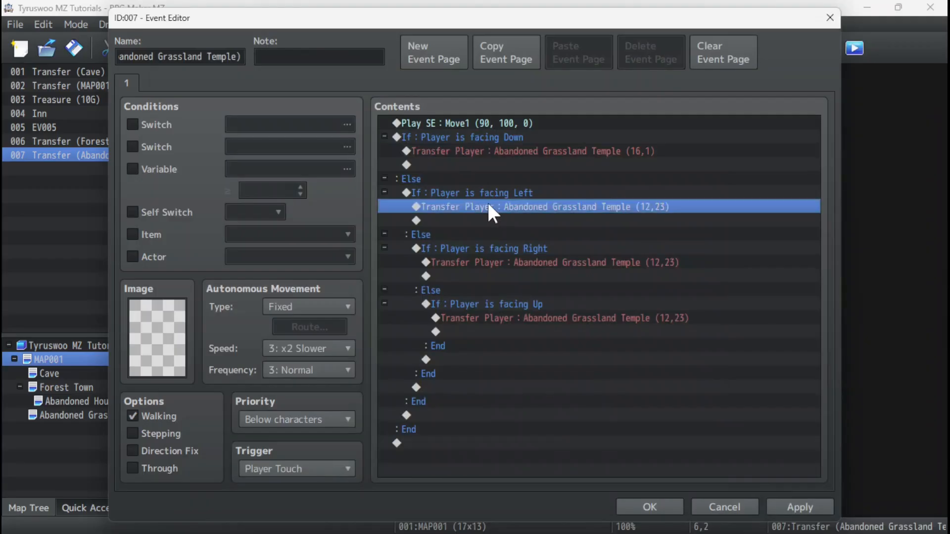
click(521, 229)
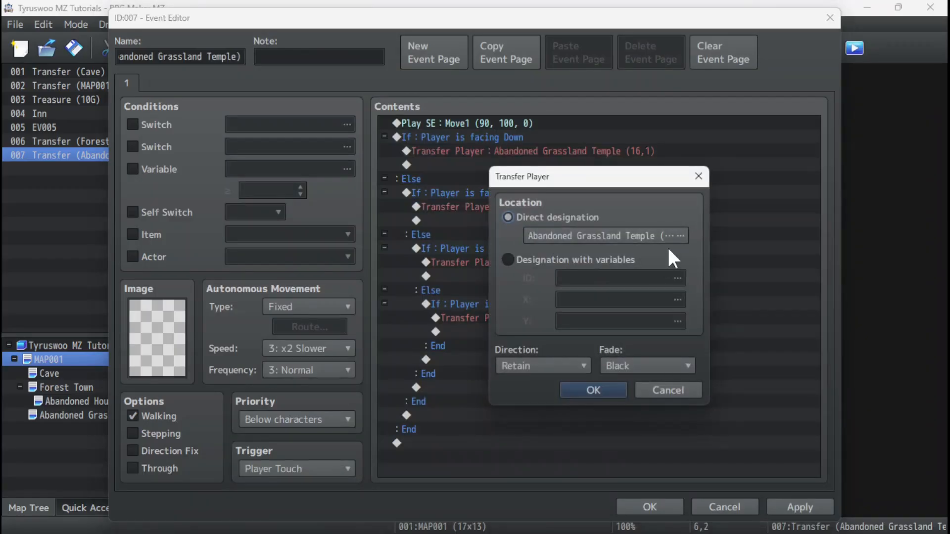
click(658, 237)
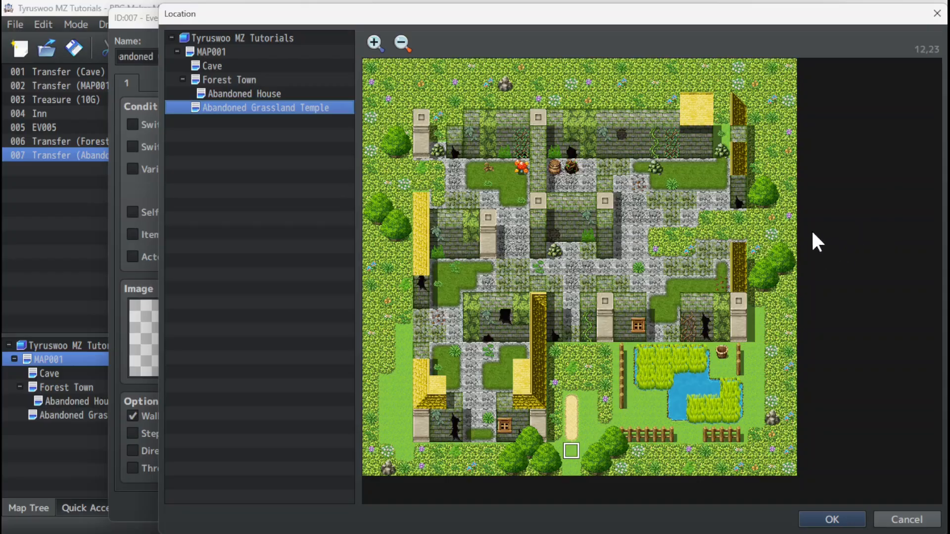
click(770, 220)
click(830, 520)
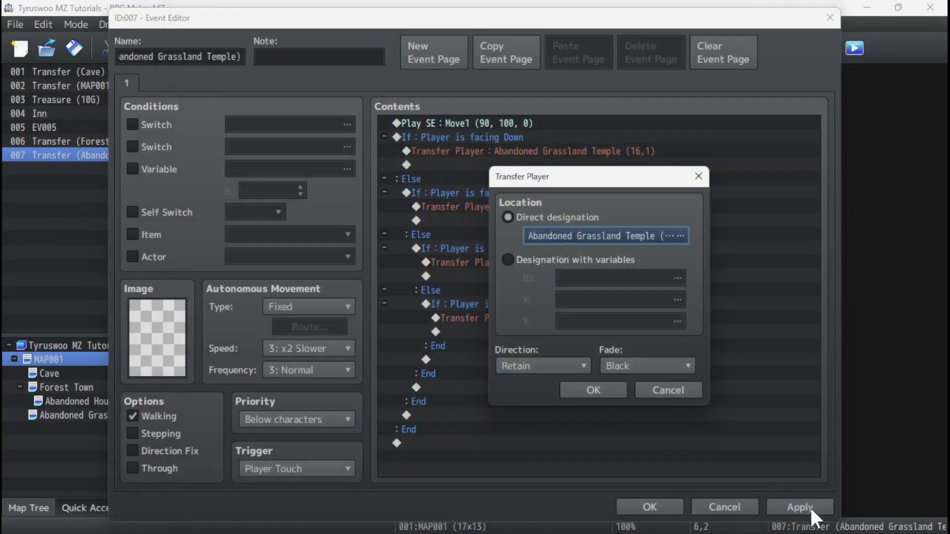
click(593, 389)
Set the facing-Right Transfer Player destination to tile 1,6 of Abandoned Grassland Temple, with Direction Retain and Fade Black
click(509, 262)
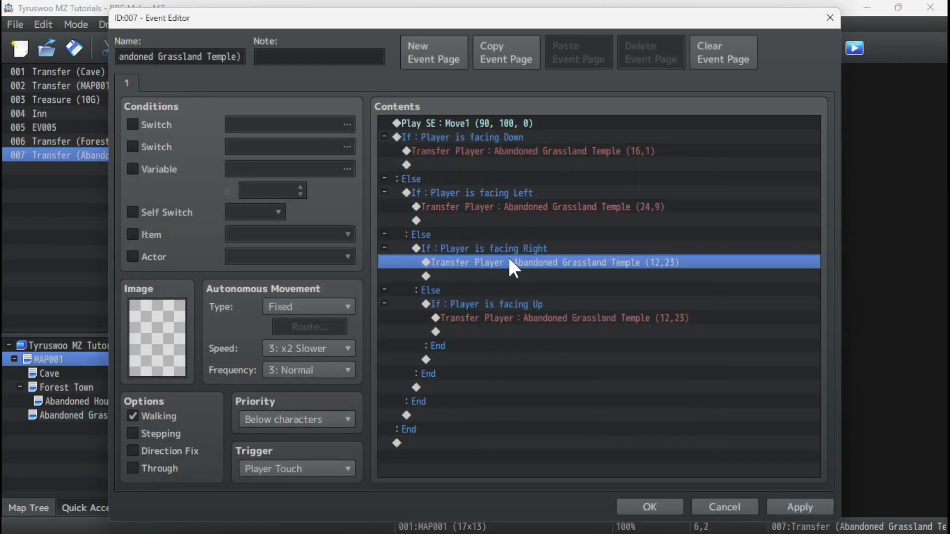
right_click(507, 256)
click(533, 280)
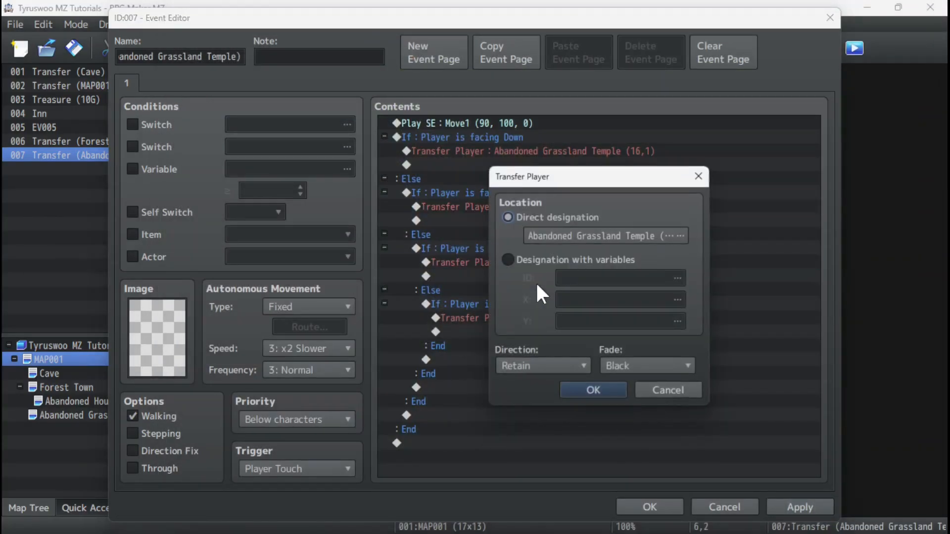
click(610, 233)
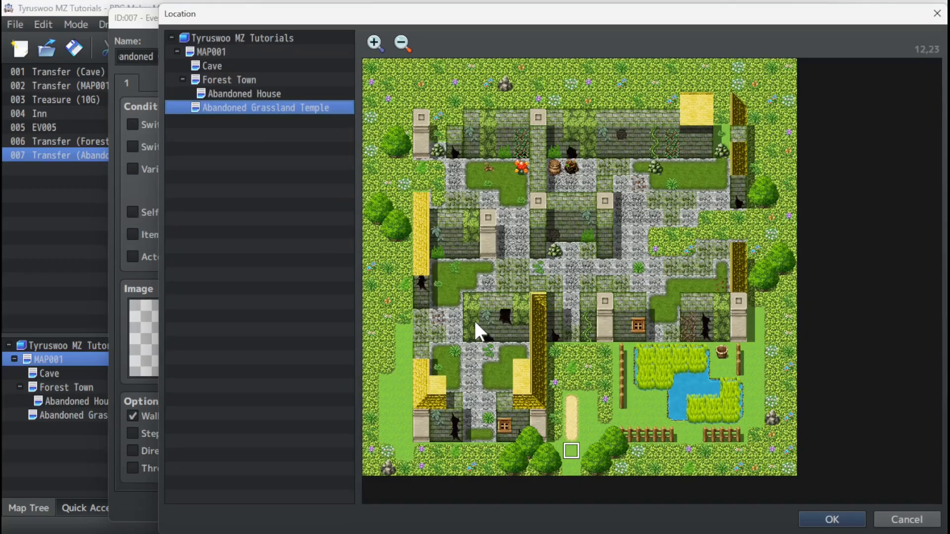
click(372, 168)
click(386, 167)
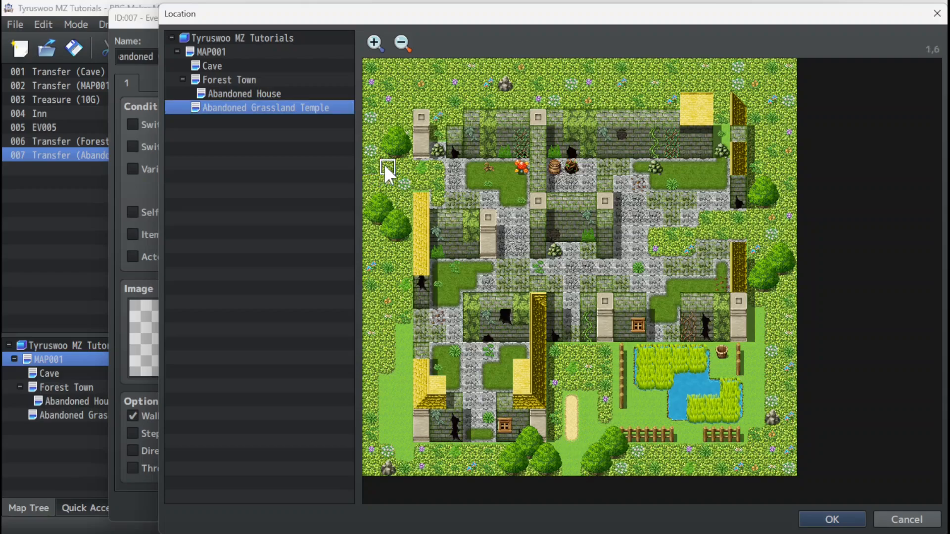
click(829, 519)
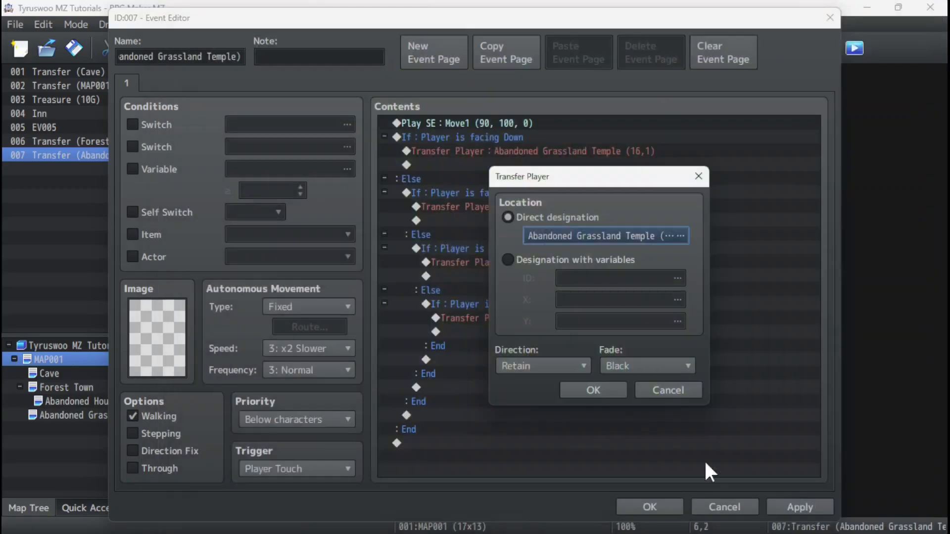
click(593, 391)
Keep the facing-Up Transfer Player destination at tile 12,23 of Abandoned Grassland Temple and save the event
click(506, 318)
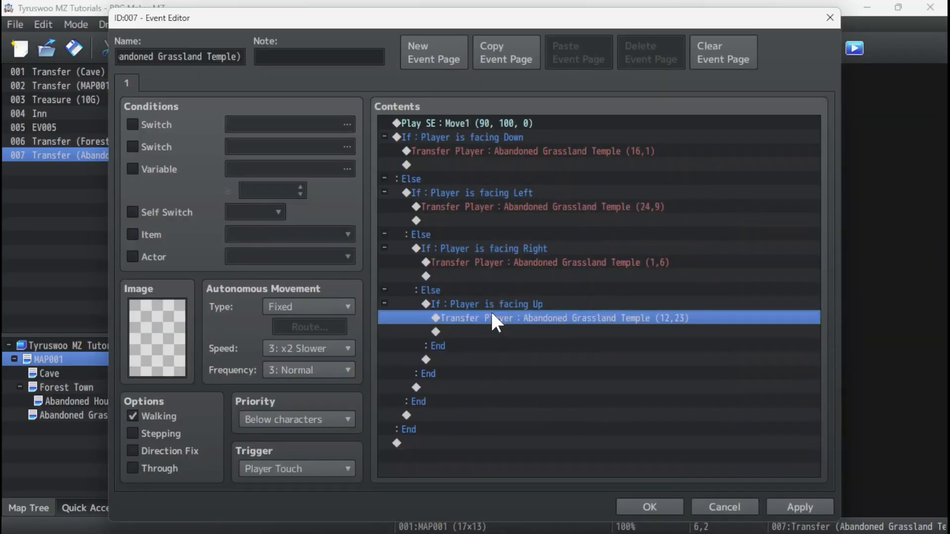
right_click(497, 313)
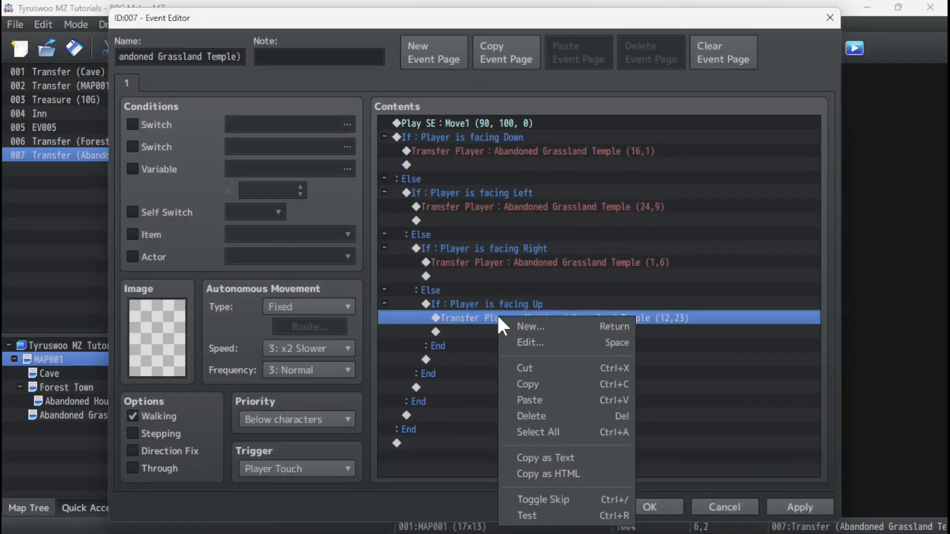
click(521, 339)
click(611, 235)
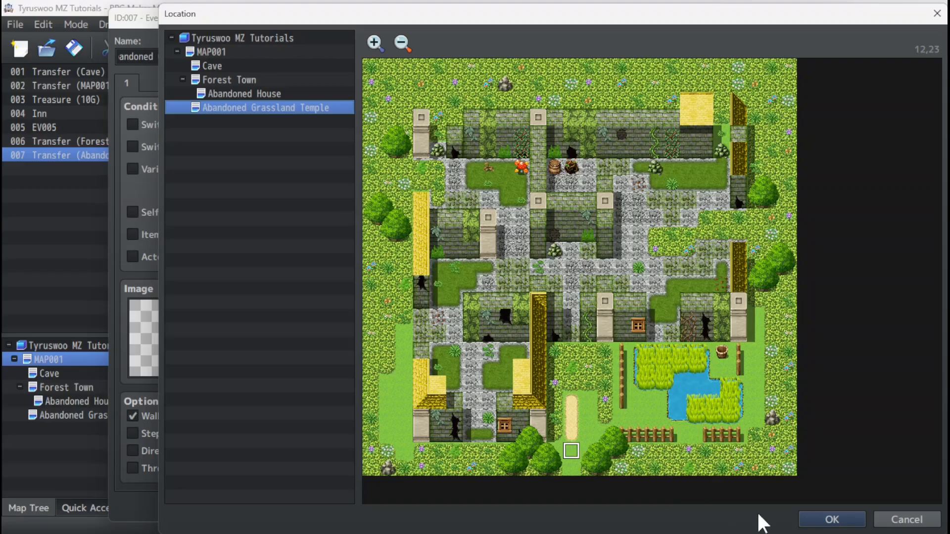
click(831, 519)
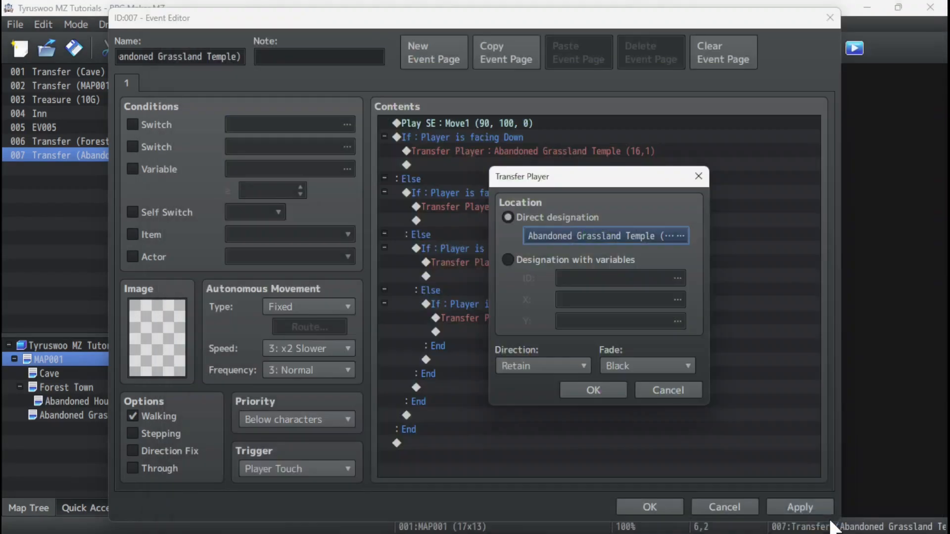
click(588, 390)
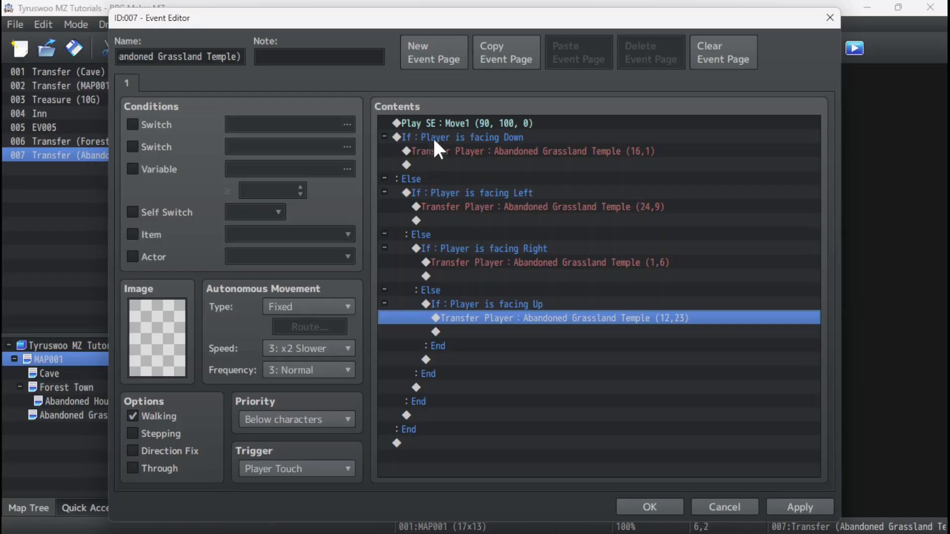
click(444, 148)
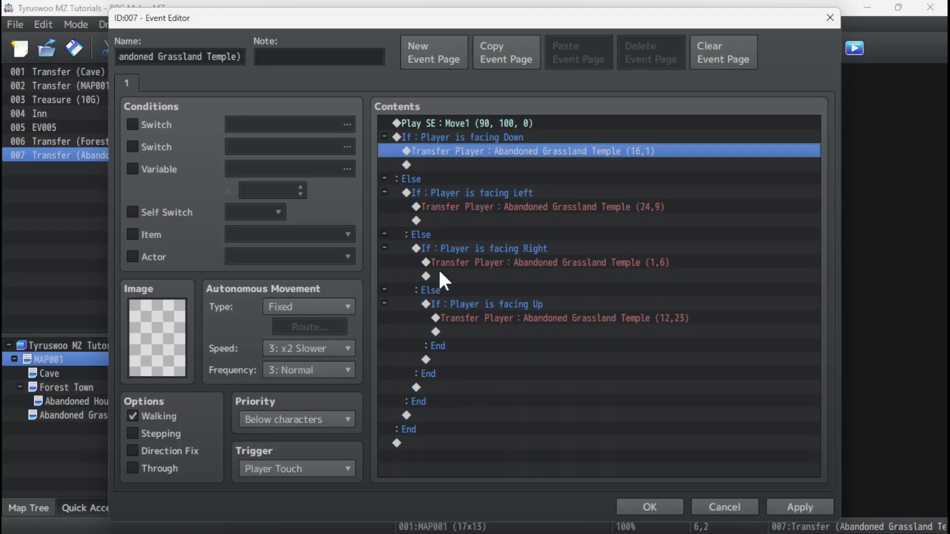
click(657, 509)
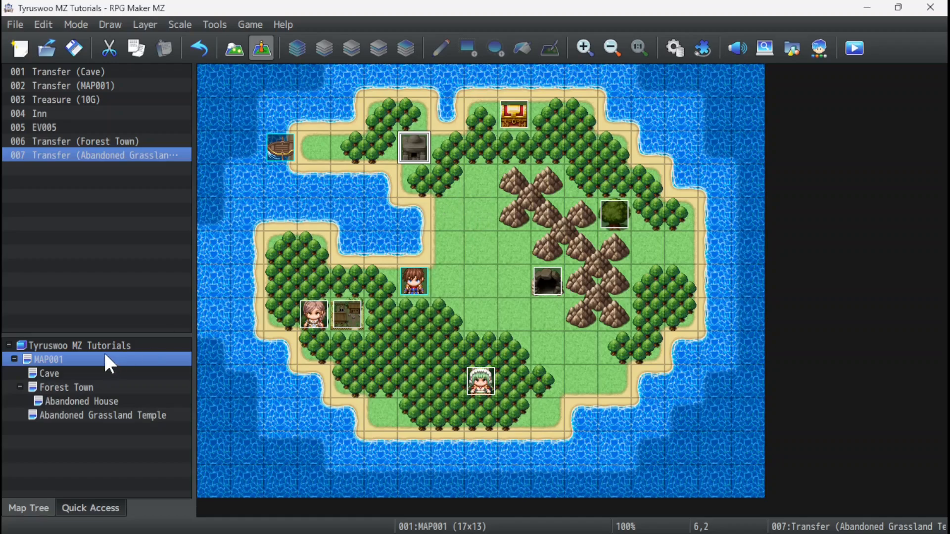
Open the Abandoned Grassland Temple map for event editing
click(75, 416)
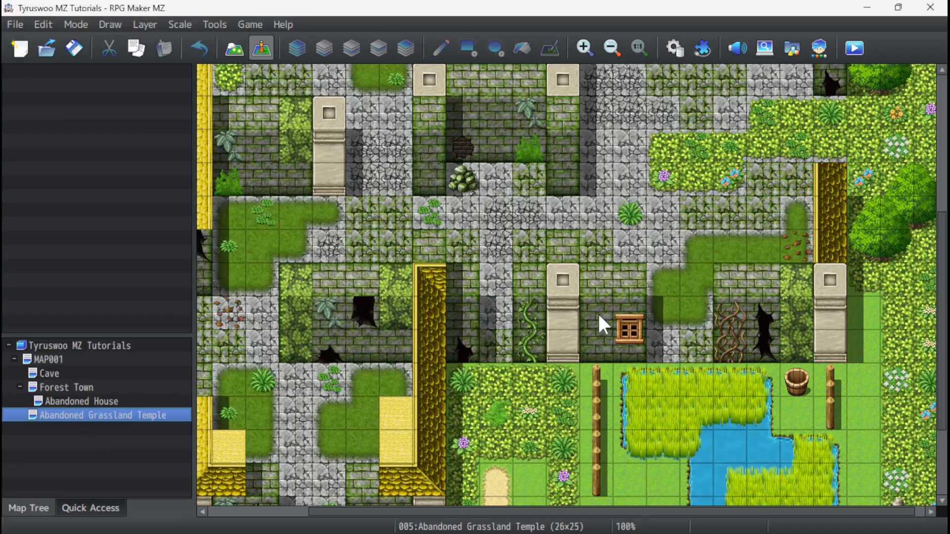
click(612, 48)
click(612, 48)
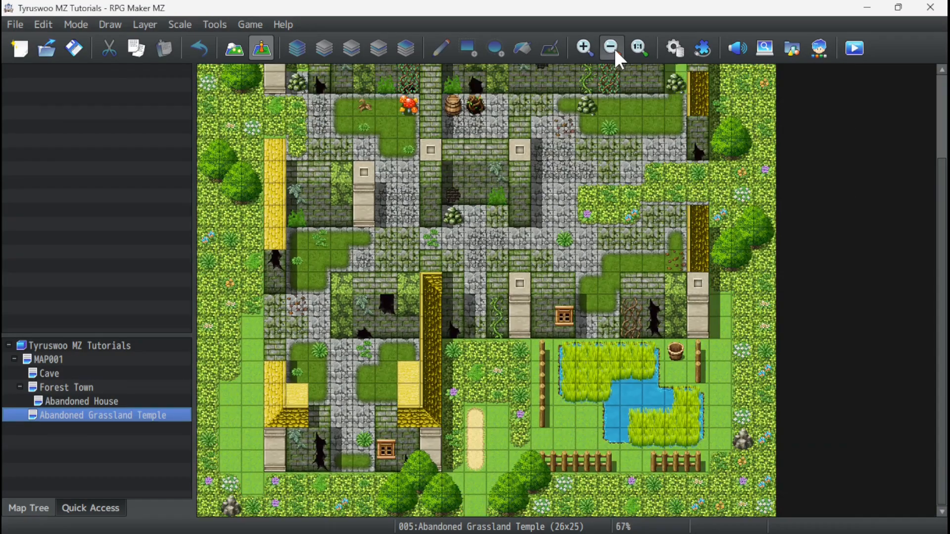
click(612, 48)
click(612, 48)
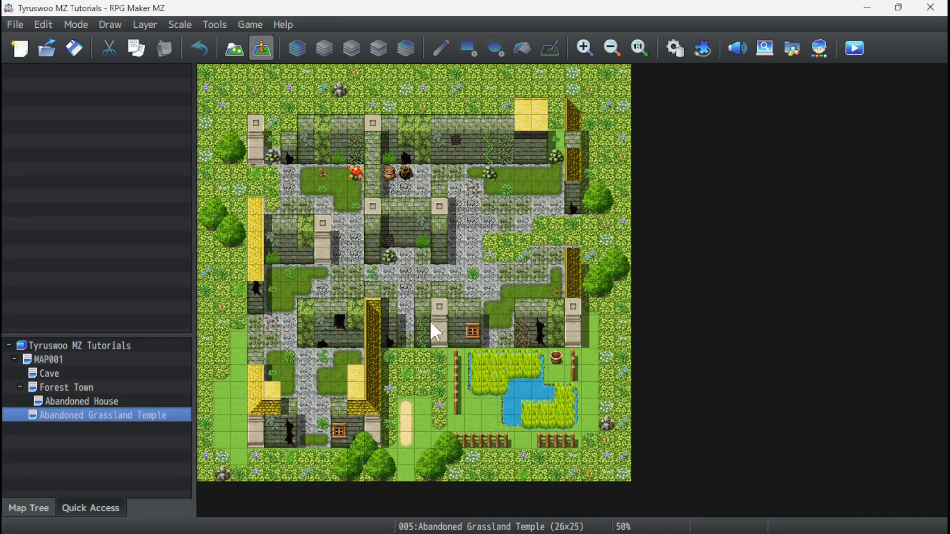
Create a quick Transfer event at tile 12,24 on the south edge, leading to MAP001 (6,3) with Direction Retain
right_click(405, 470)
mouse_move(445, 496)
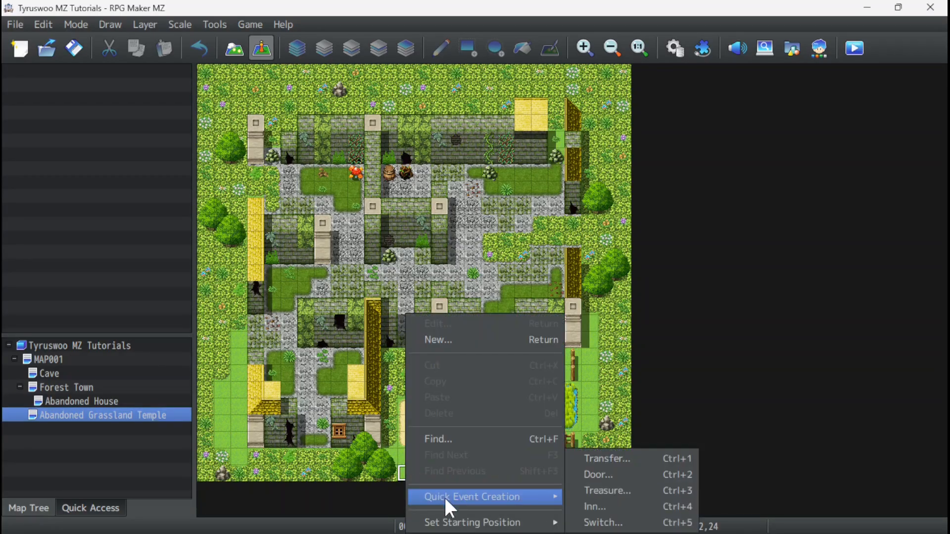
click(610, 458)
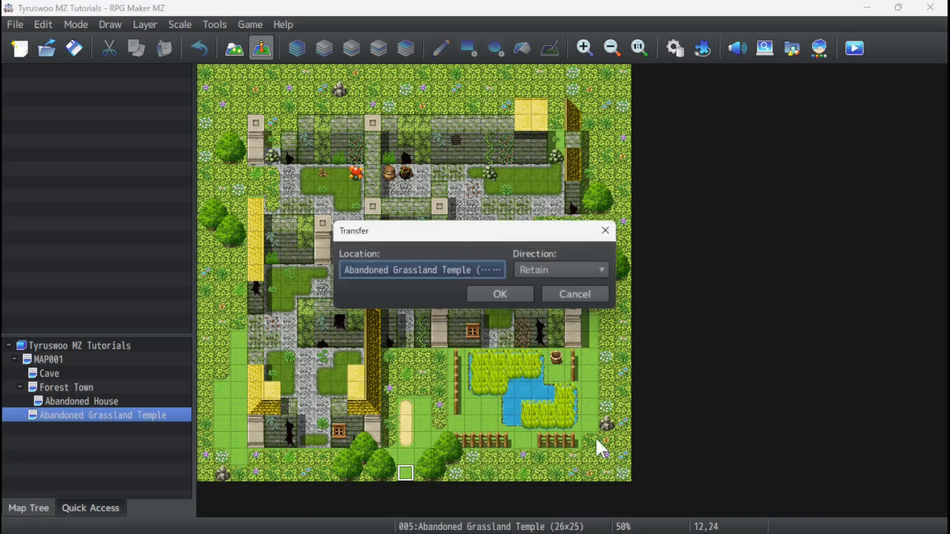
click(495, 267)
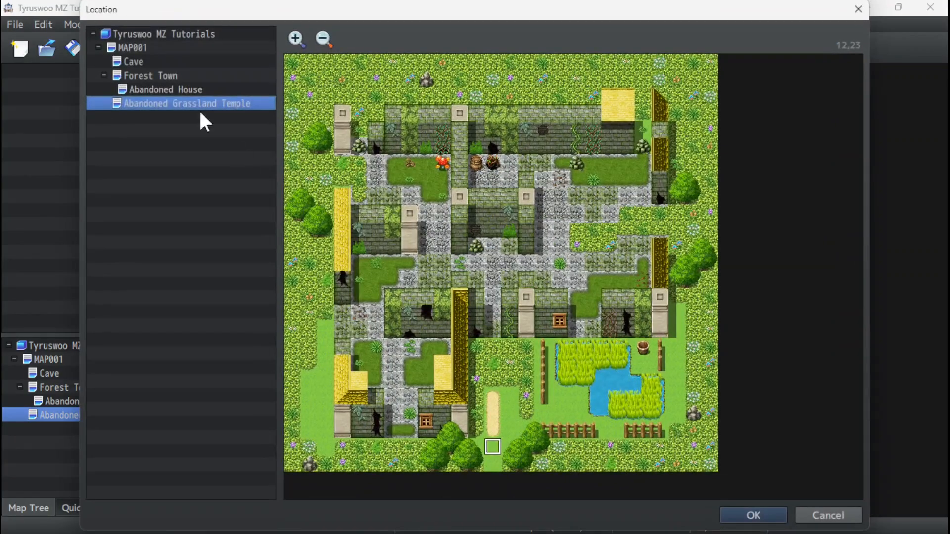
click(133, 48)
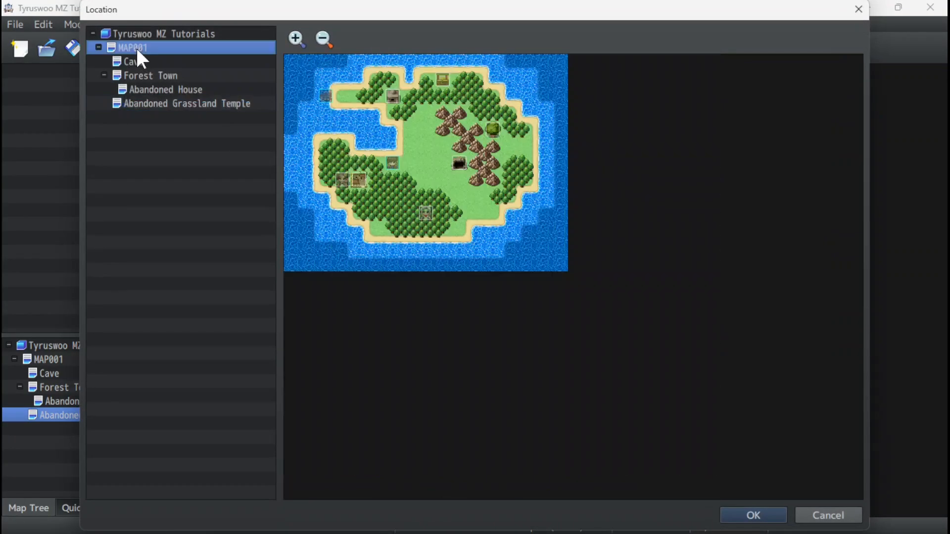
click(394, 97)
click(393, 97)
click(750, 516)
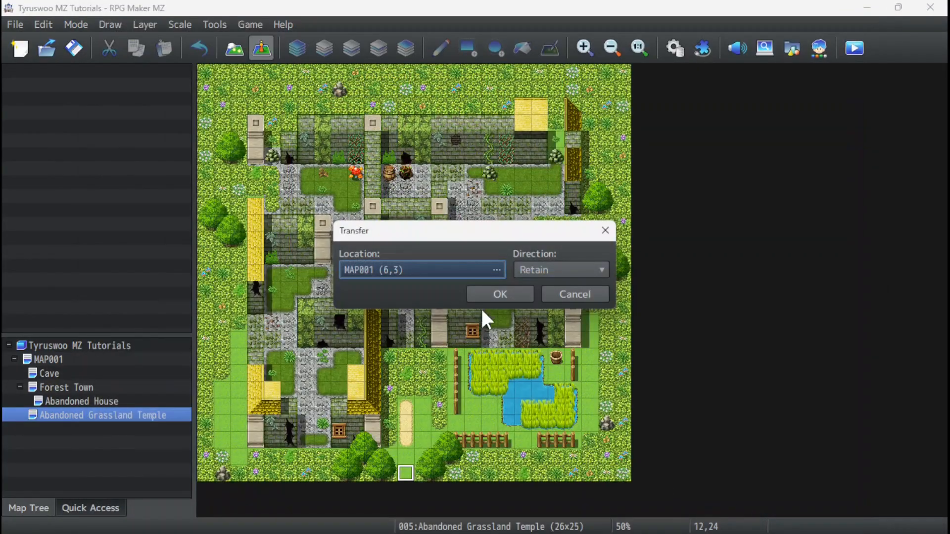
click(495, 292)
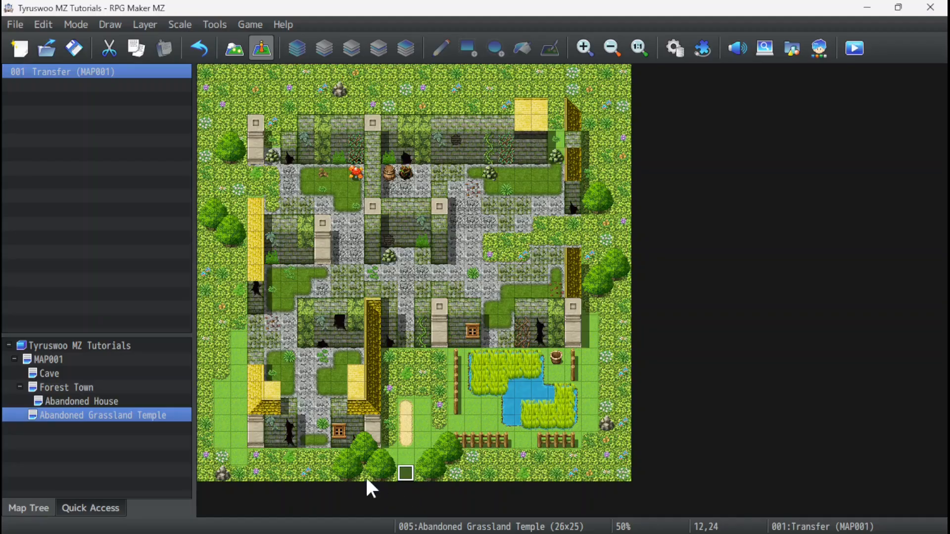
Copy the MAP001 transfer event onto the south-edge tiles from 7,24 to 2,24
click(322, 472)
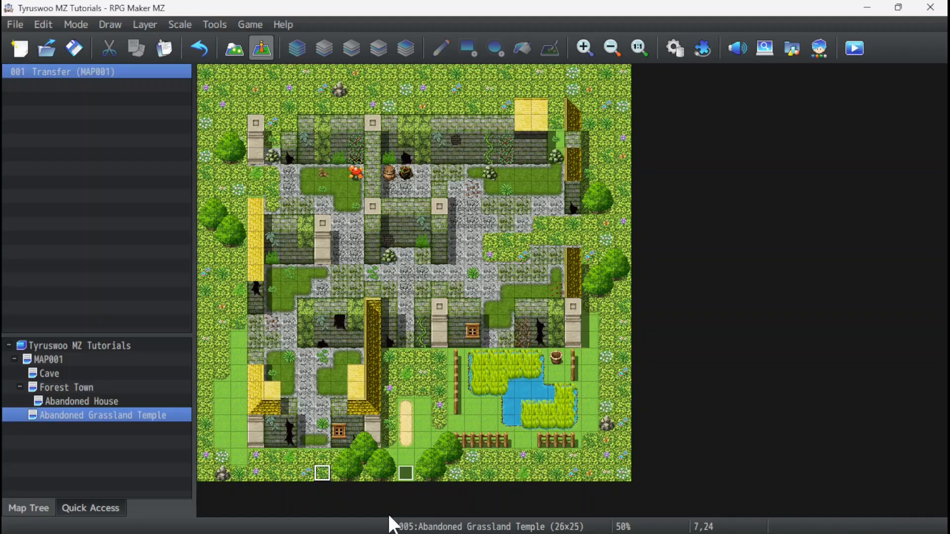
key(ctrl+v)
key(Left)
key(ctrl+v)
key(Left)
key(ctrl+v)
key(Left)
key(ctrl+v)
key(Left)
key(ctrl+v)
key(Left)
key(ctrl+v)
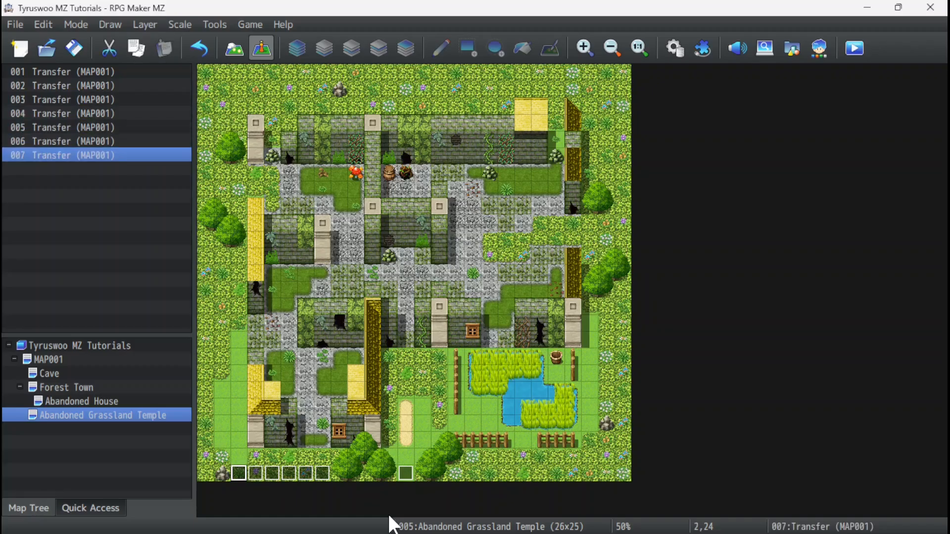
Copy the MAP001 transfer event onto the south-edge tiles from 16,24 to 24,24
click(472, 473)
key(ctrl+v)
key(Right)
key(ctrl+v)
key(Right)
key(ctrl+v)
key(Right)
key(ctrl+v)
key(Right)
key(ctrl+v)
key(Right)
key(ctrl+v)
key(Right)
key(ctrl+v)
key(Right)
key(ctrl+v)
key(Right)
key(ctrl+v)
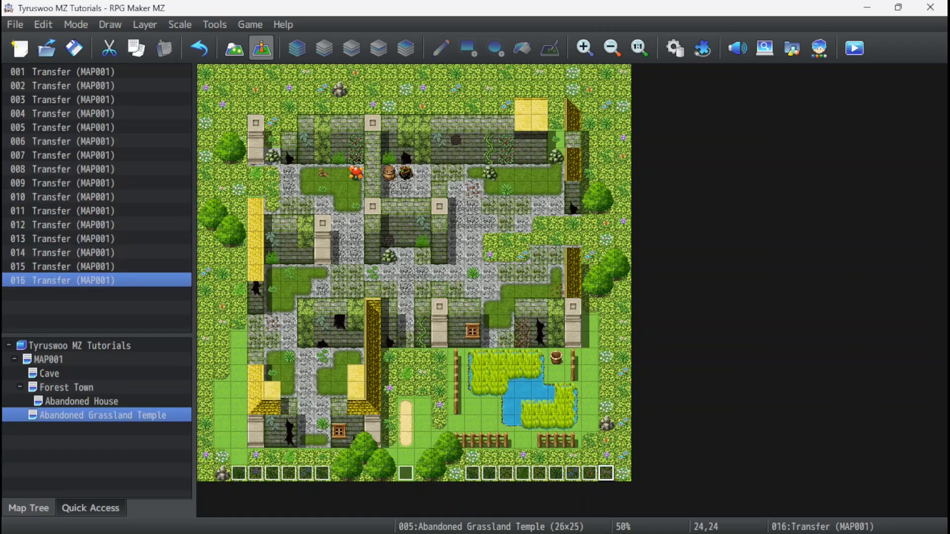
Copy the MAP001 transfer event onto the south-edge tiles from 13,24 to 15,24
click(423, 472)
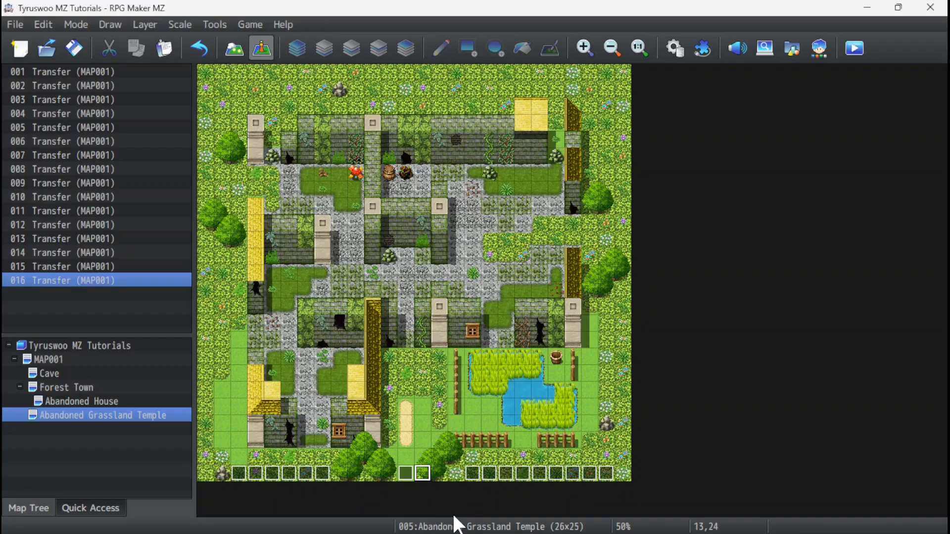
key(ctrl+v)
key(Right)
key(ctrl+v)
key(Right)
key(ctrl+v)
Copy the MAP001 transfer event onto the south-edge tiles from 11,24 to 8,24 and onto tile 1,24
key(Left)
key(Left)
key(Left)
key(Left)
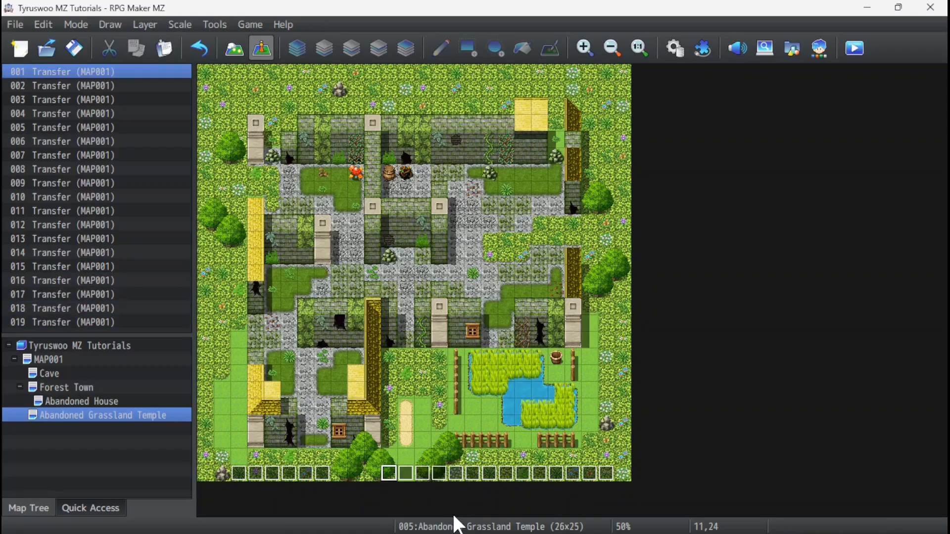
key(ctrl+v)
key(Left)
key(ctrl+v)
key(Left)
key(ctrl+v)
key(Left)
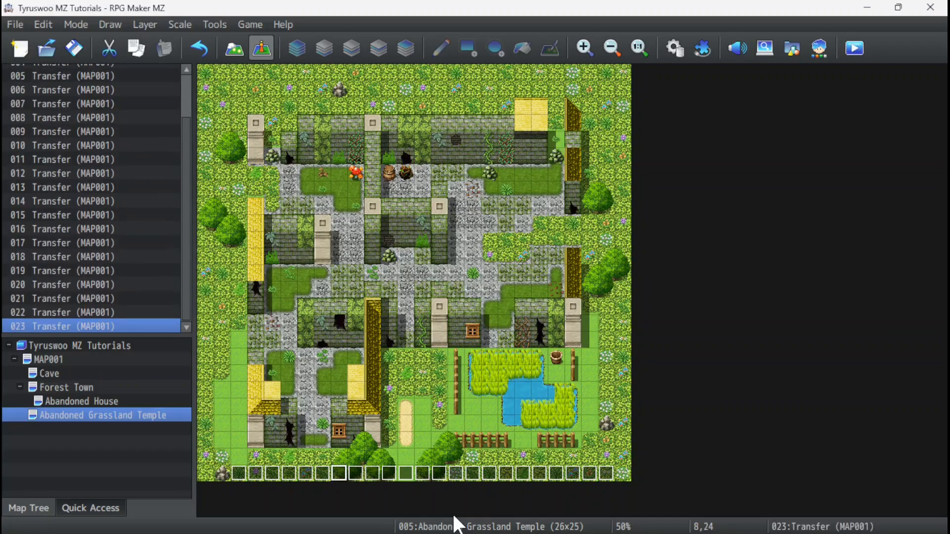
key(ctrl+v)
key(Left)
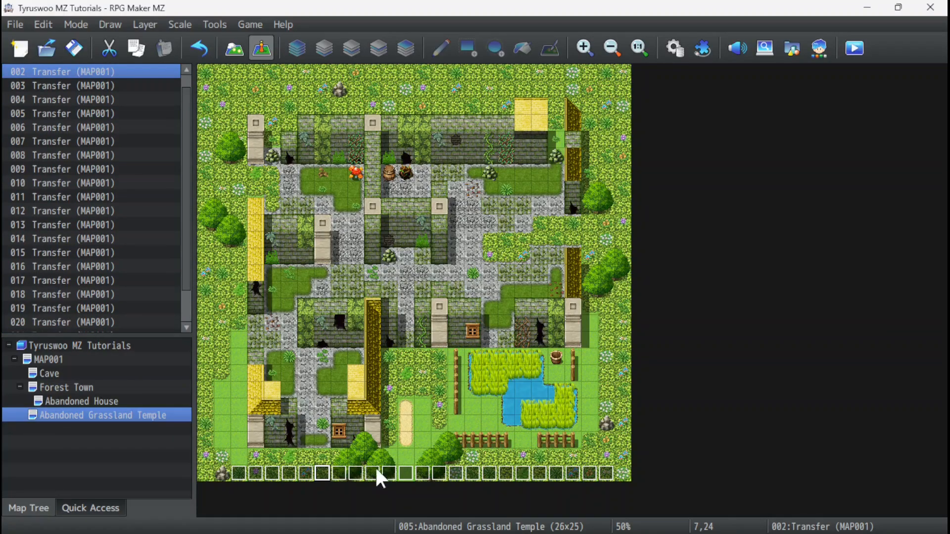
click(223, 475)
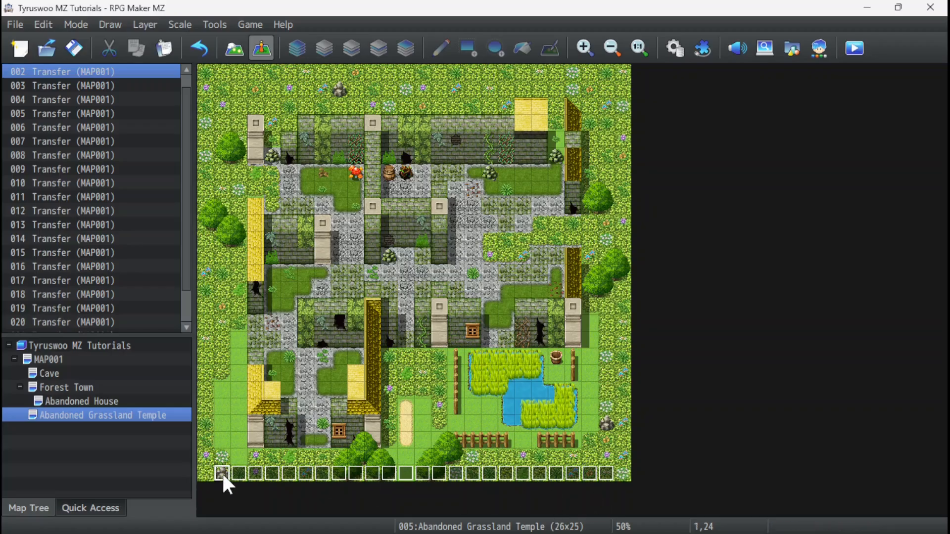
key(ctrl+v)
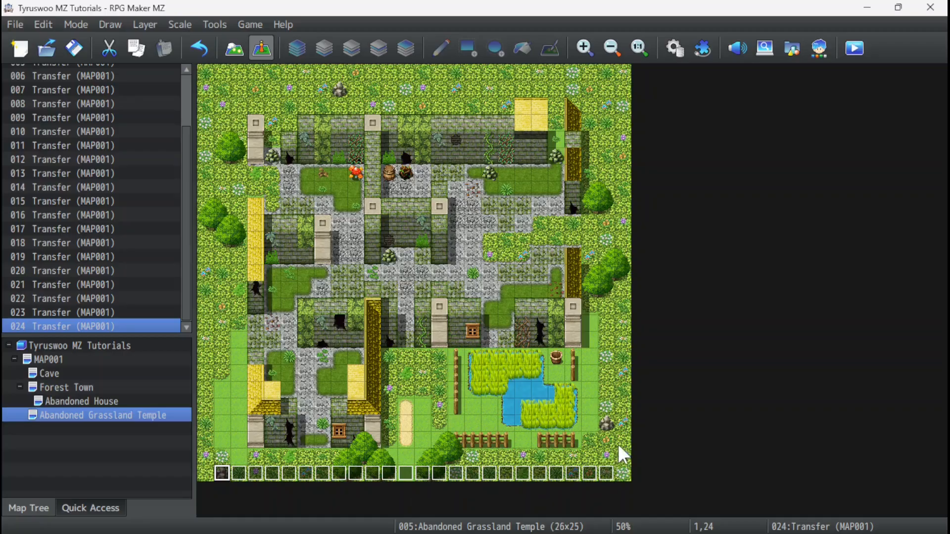
Create a quick transfer event on east-edge tile 25,9 leading to MAP001 (7,2), with direction Retain
right_click(621, 224)
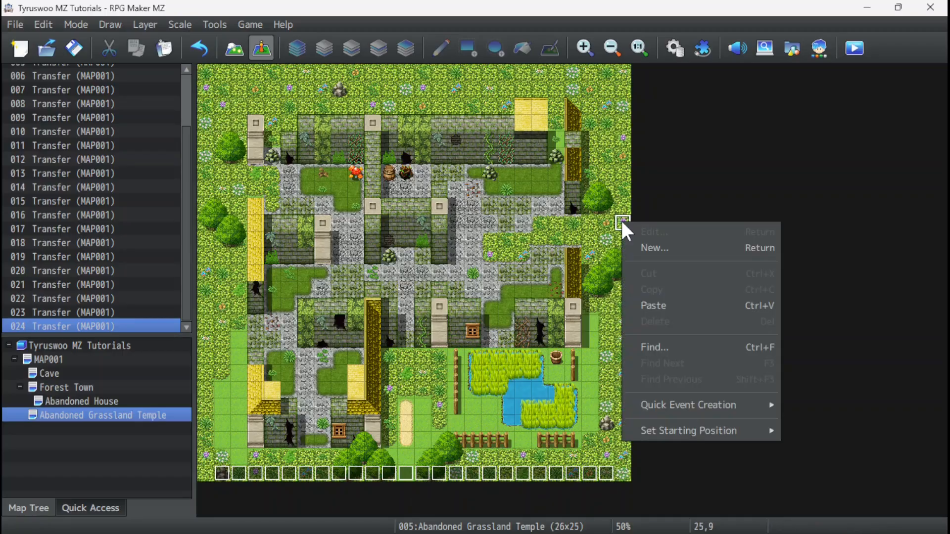
mouse_move(713, 408)
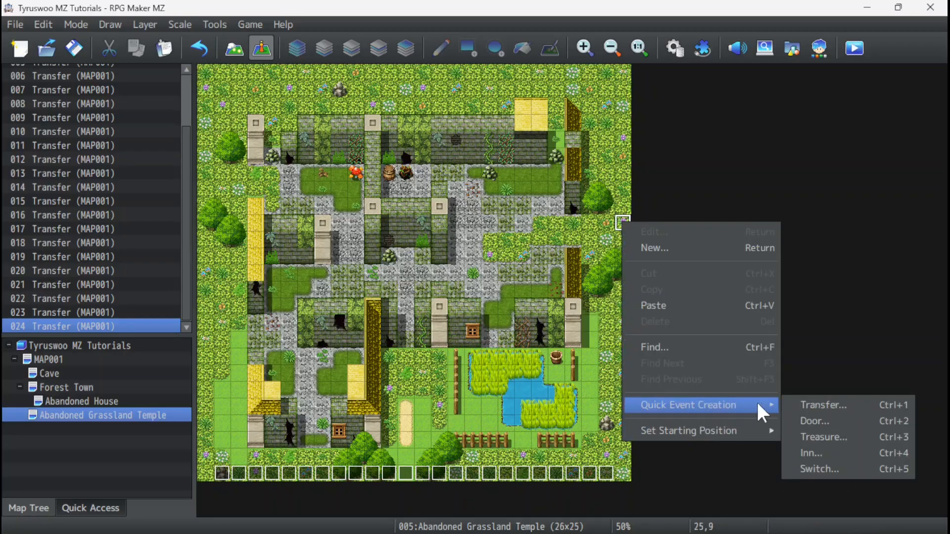
click(806, 406)
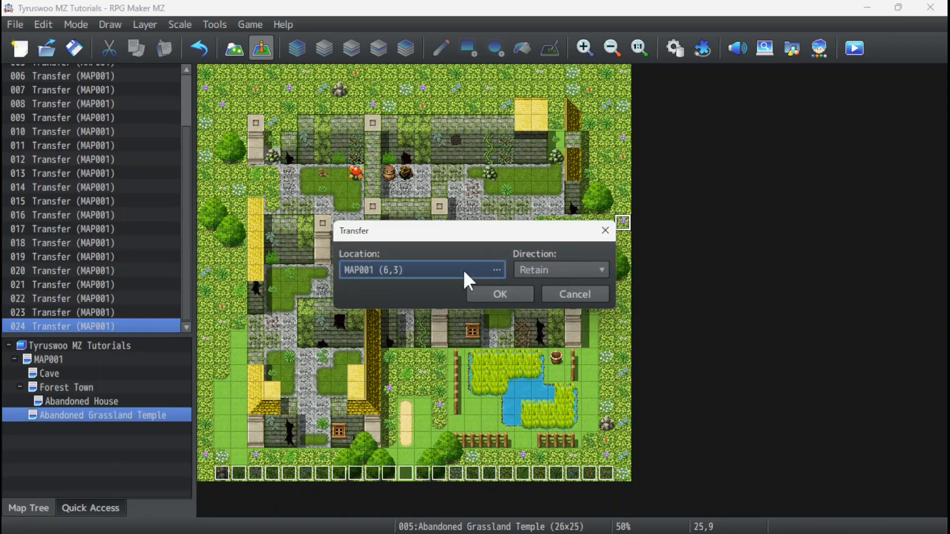
click(462, 270)
click(408, 95)
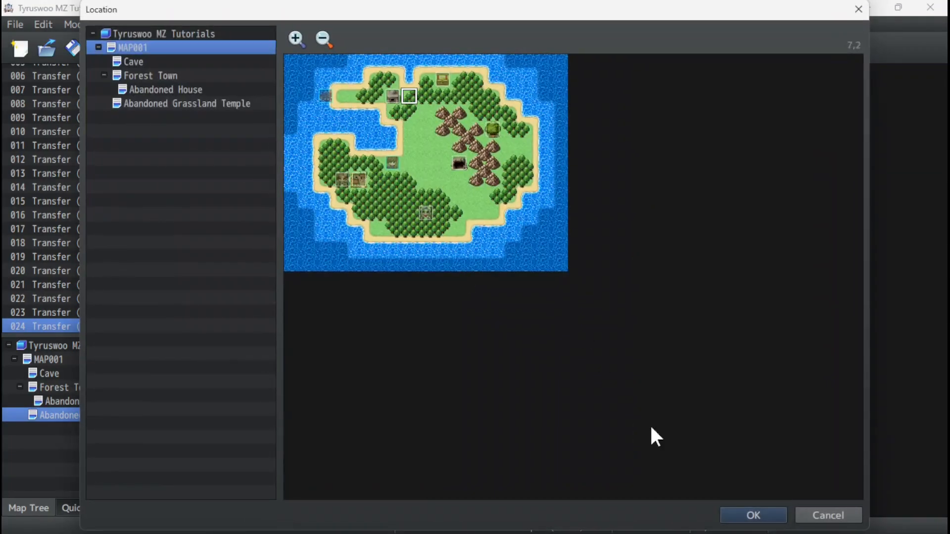
click(753, 517)
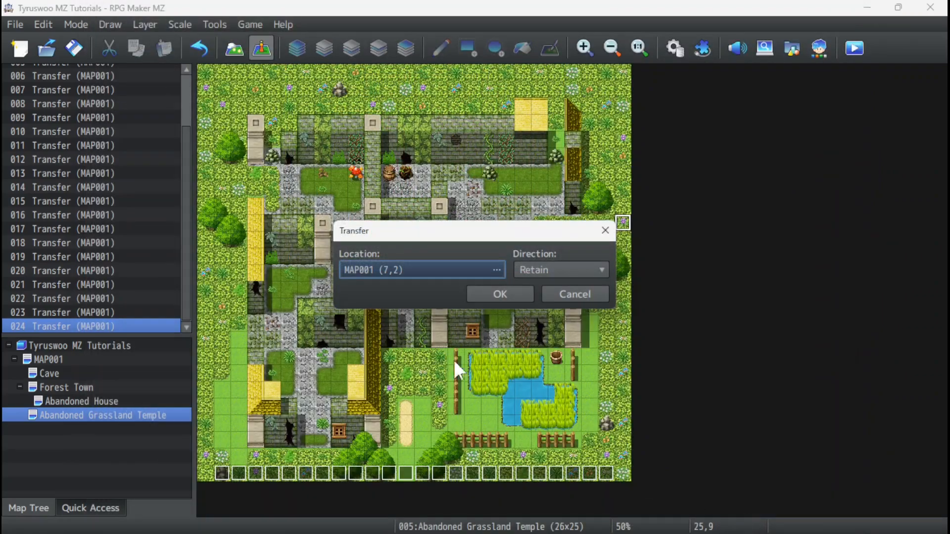
click(495, 291)
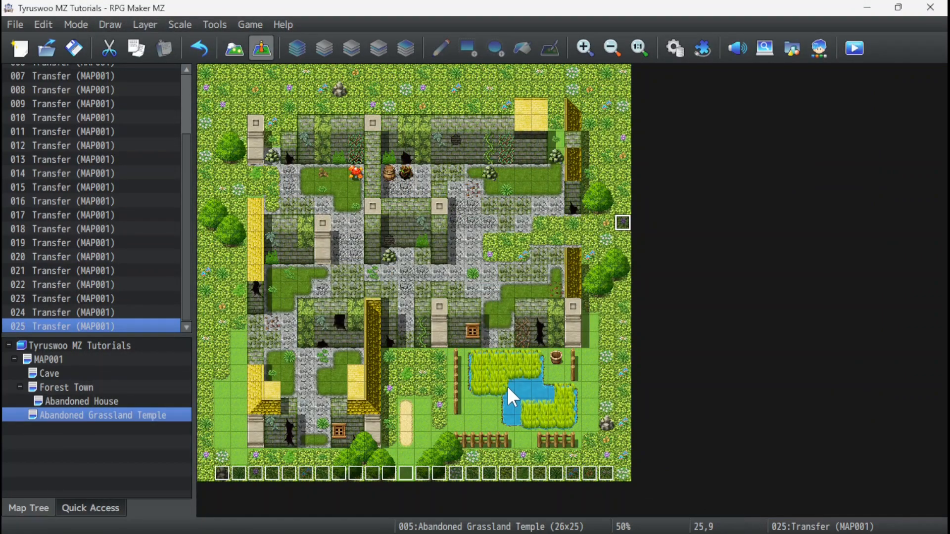
Copy the new MAP001 transfer event onto the east-edge tiles 25,10 and 25,11 and from 25,8 up to 25,1
key(Down)
key(ctrl+v)
key(Down)
key(ctrl+v)
key(Up)
key(Up)
key(Up)
key(ctrl+v)
key(Up)
key(ctrl+v)
key(Up)
key(ctrl+v)
key(Up)
key(ctrl+v)
key(Up)
key(ctrl+v)
key(Up)
key(ctrl+v)
key(Up)
key(ctrl+v)
key(Up)
key(ctrl+v)
Copy the MAP001 transfer event onto the east-edge tiles from 25,12 down to 25,23
key(Down)
key(Down)
key(Down)
key(Down)
key(Down)
key(Down)
key(Down)
key(Down)
key(Down)
key(Down)
key(Down)
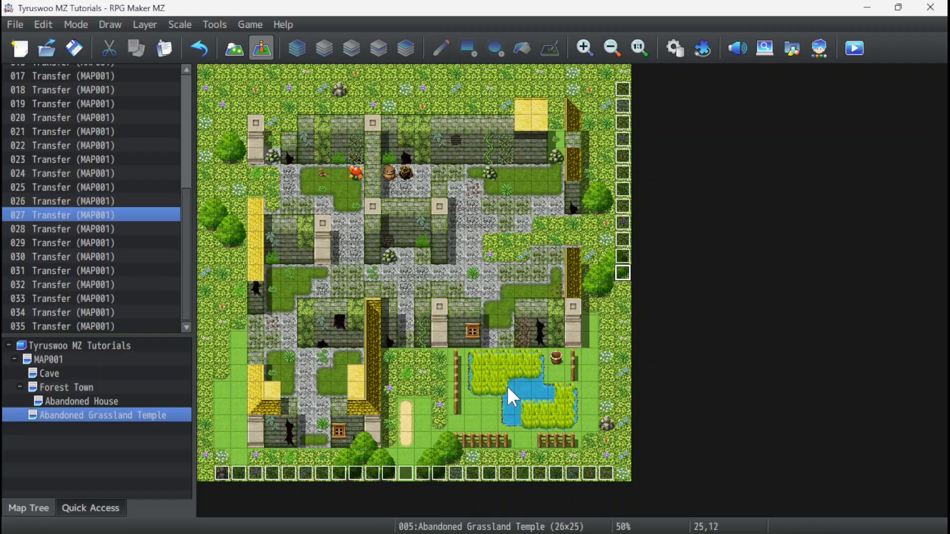
key(ctrl+v)
key(Down)
key(ctrl+v)
key(Down)
key(ctrl+v)
key(Down)
key(ctrl+v)
key(Down)
key(ctrl+v)
key(Down)
key(ctrl+v)
key(Down)
key(ctrl+v)
key(Down)
key(ctrl+v)
key(Down)
key(ctrl+v)
key(Down)
key(ctrl+v)
key(Down)
key(ctrl+v)
key(Down)
key(ctrl+v)
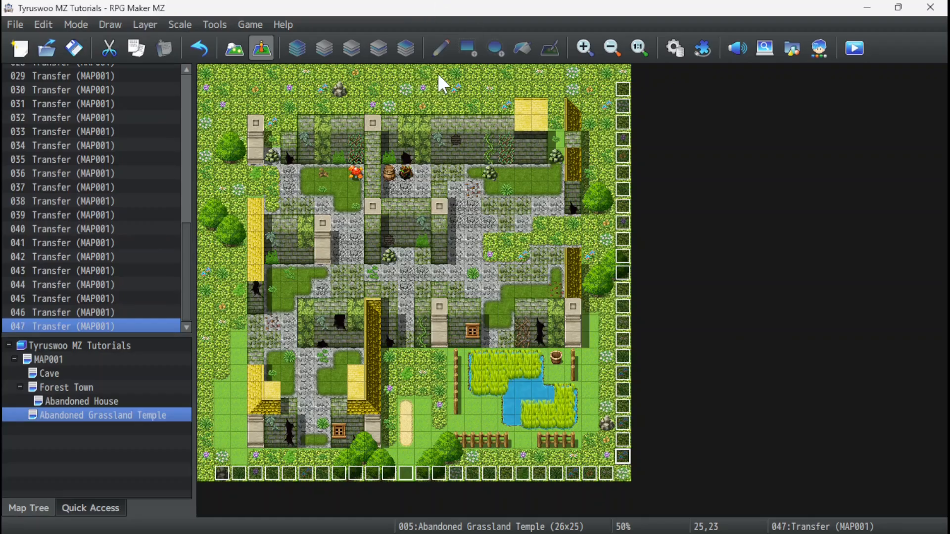
Paint grass over the temple's north wall around tiles 15,3 to 16,5 to open a gap in it
right_click(441, 71)
click(435, 72)
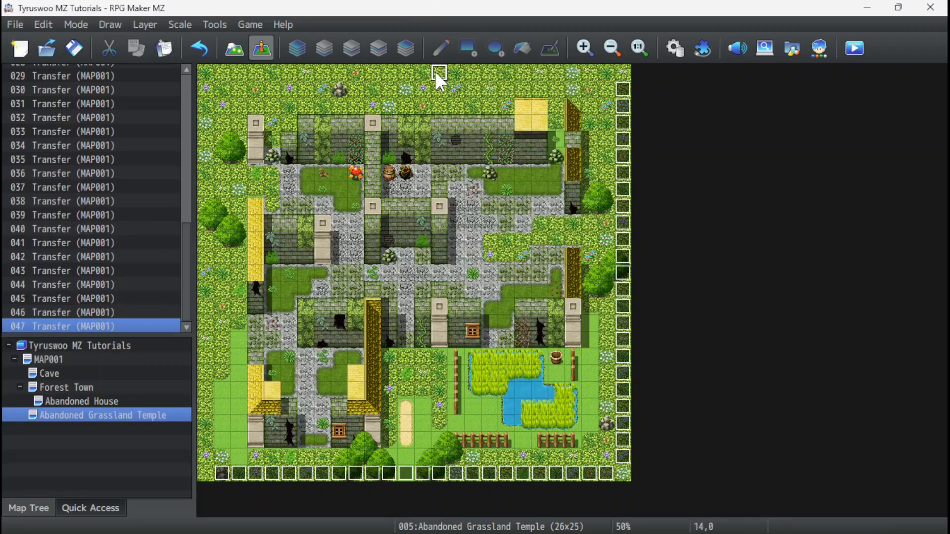
click(234, 47)
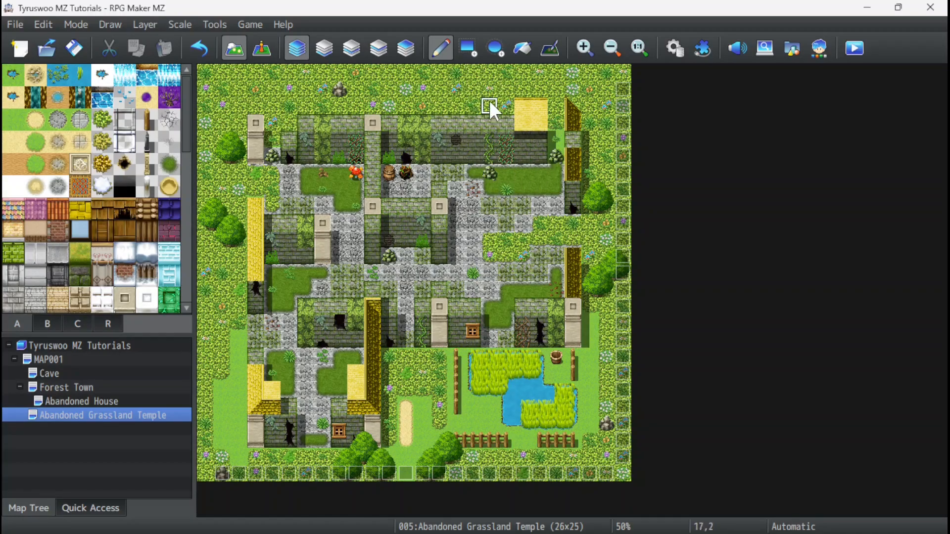
ctrl+scroll(489, 107, up, 2)
scroll(688, 129, up, 3)
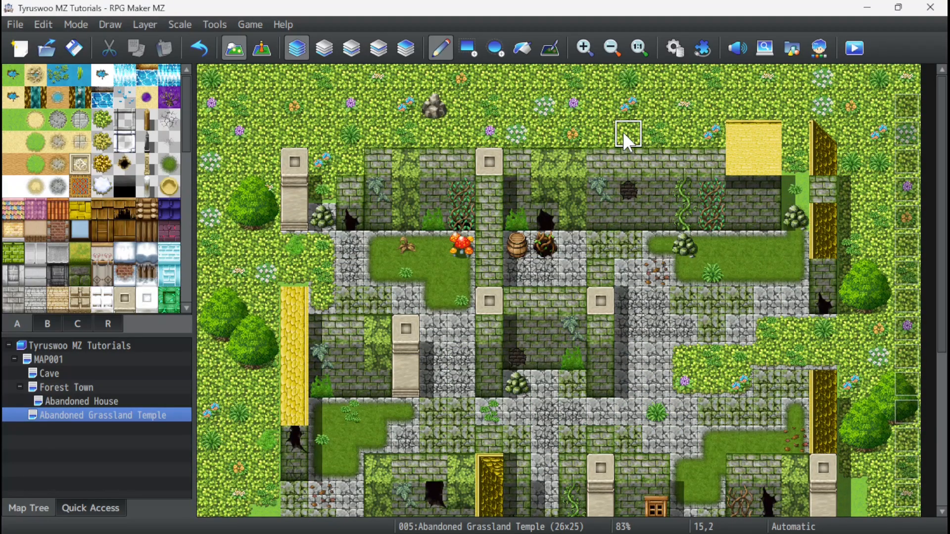
click(625, 157)
drag(654, 166, 650, 199)
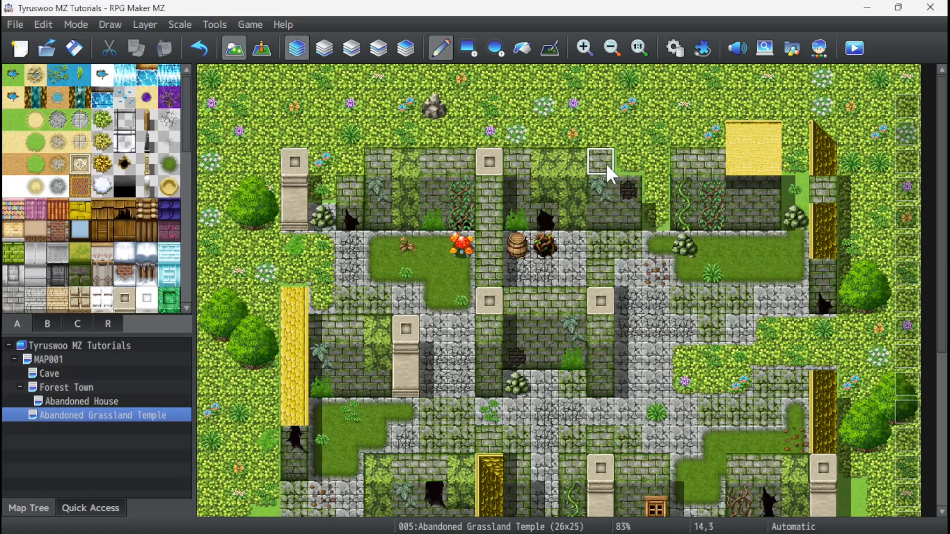
click(624, 190)
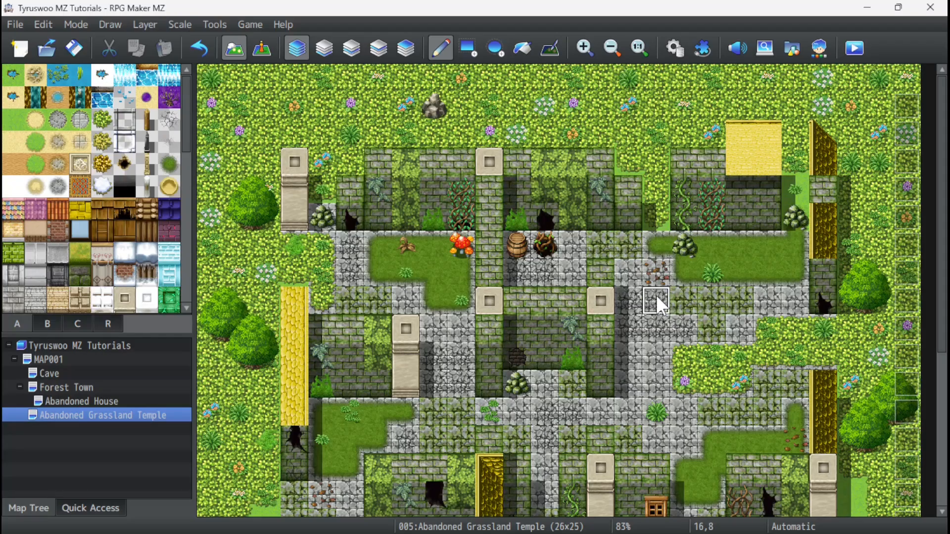
click(650, 254)
click(627, 190)
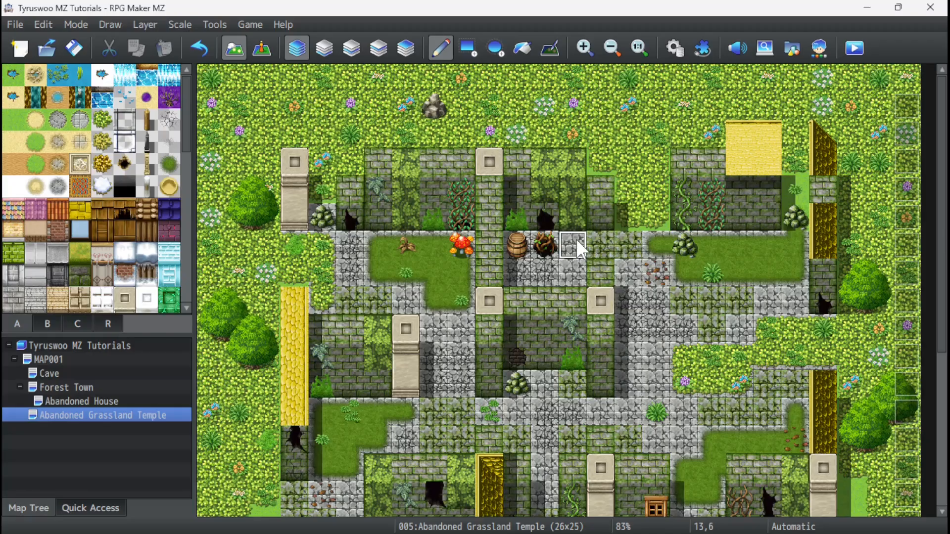
Create a quick transfer event on north-edge tile 16,0 leading to MAP001 (6,1), with direction Retain
click(261, 44)
ctrl+scroll(474, 135, down, 3)
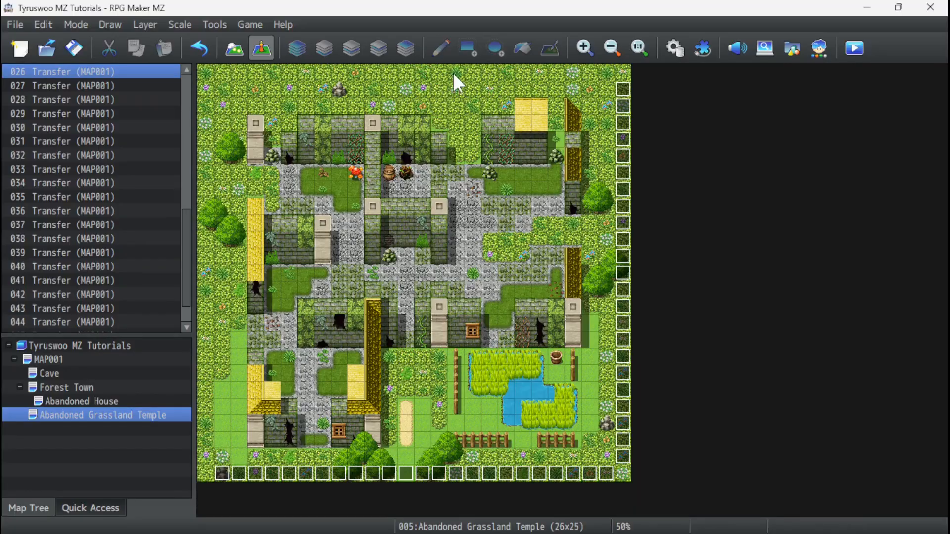
right_click(465, 72)
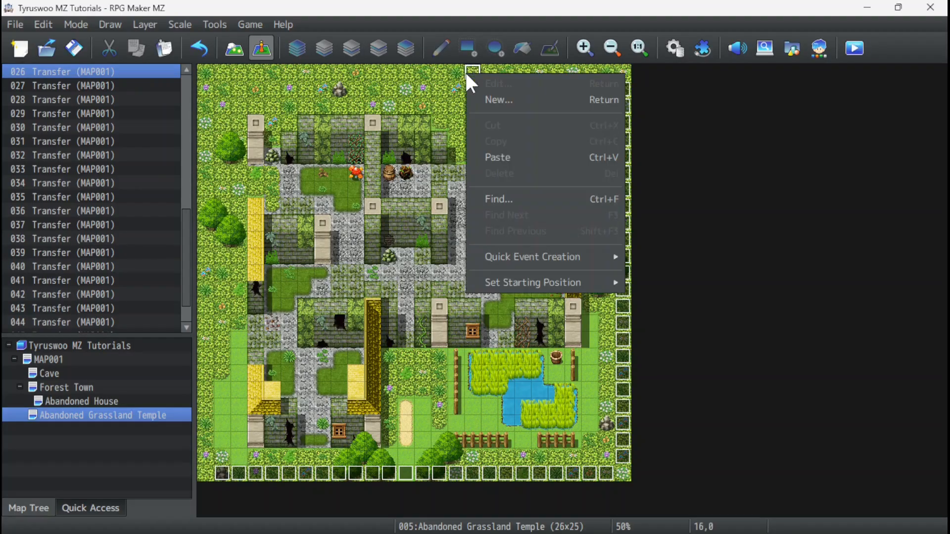
mouse_move(584, 253)
click(653, 257)
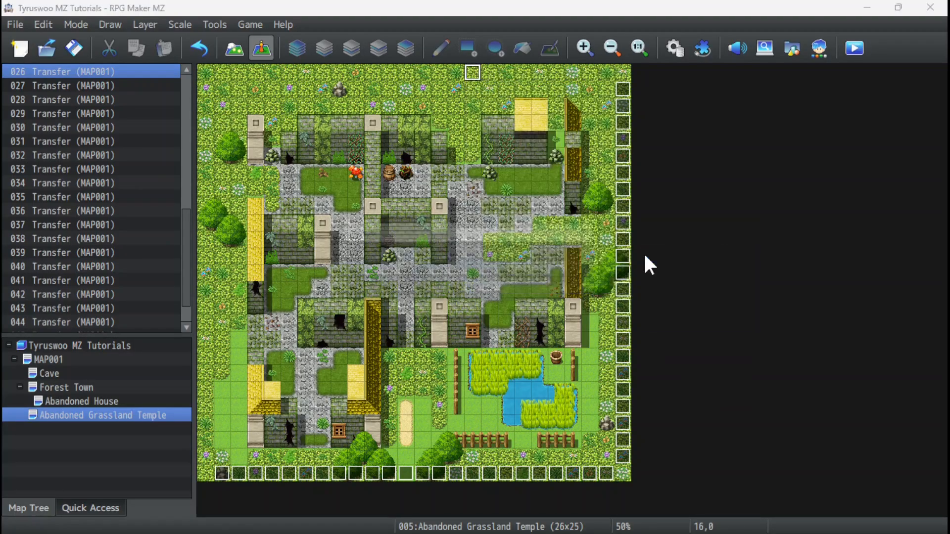
click(439, 269)
click(392, 79)
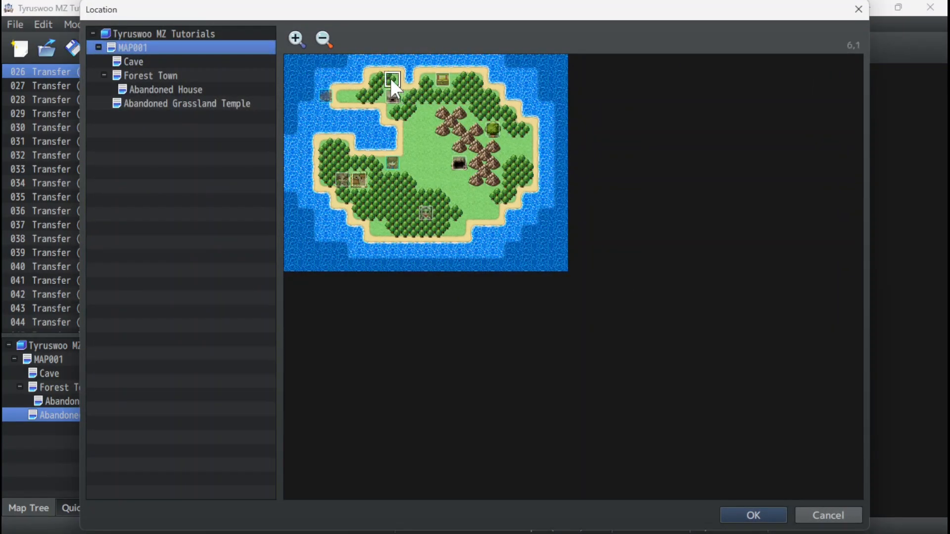
click(751, 515)
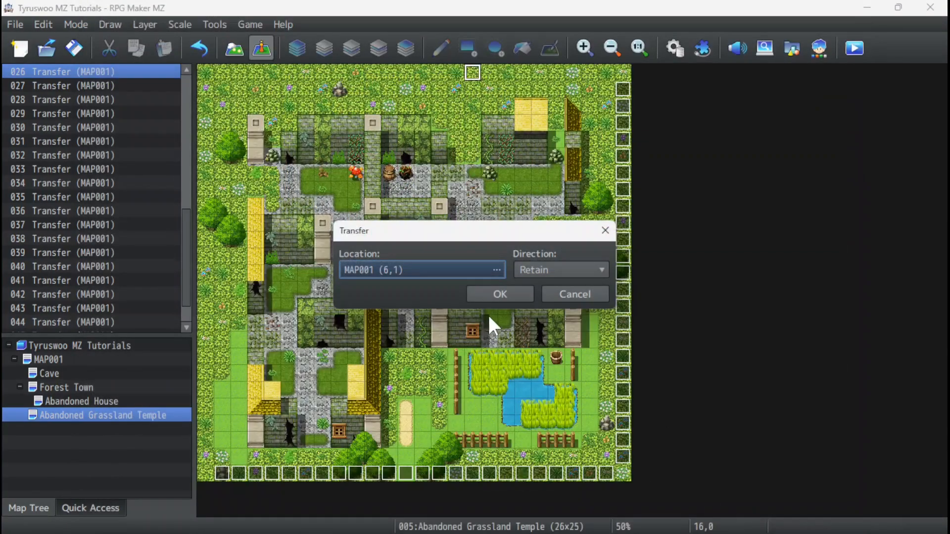
click(500, 296)
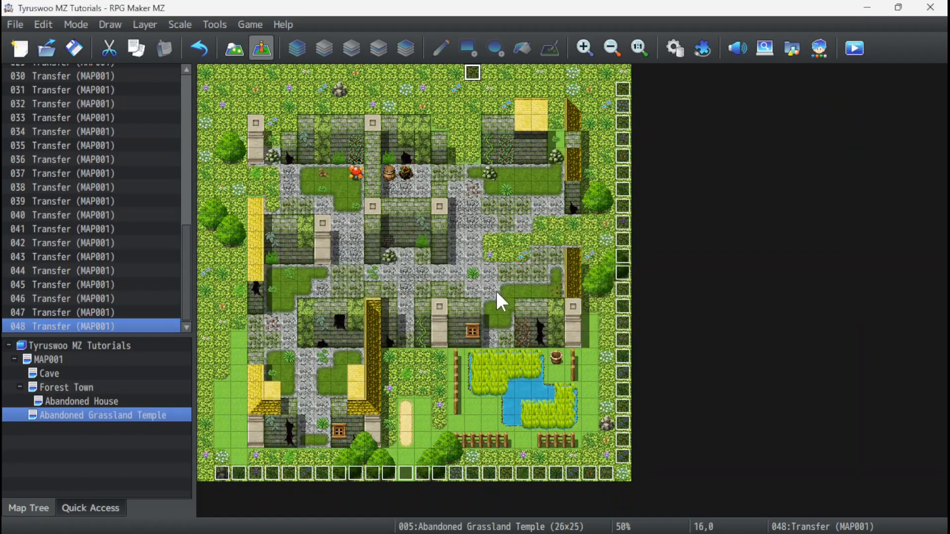
Copy the north-edge transfer event onto the tiles from 17,0 to 24,0
click(489, 78)
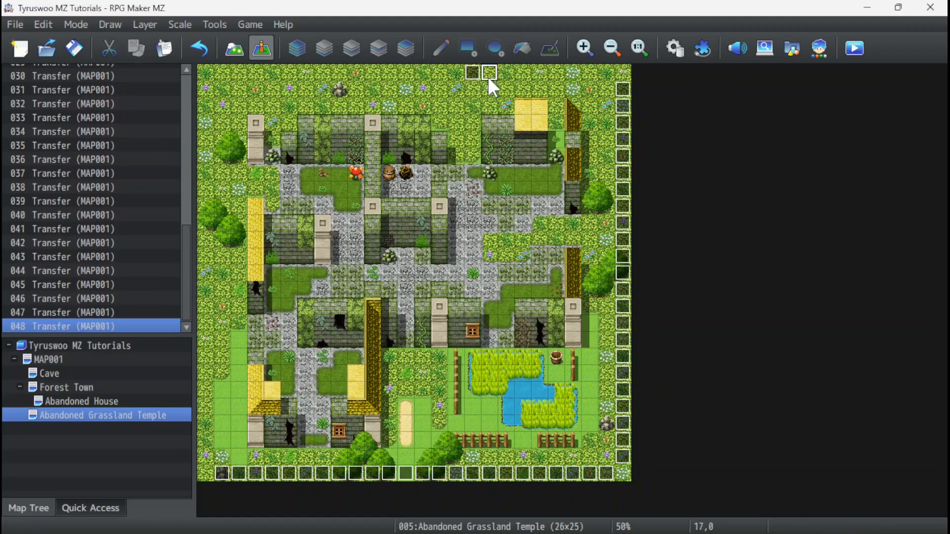
key(ctrl+v)
key(Right)
key(ctrl+v)
key(Right)
key(ctrl+v)
key(Right)
key(ctrl+v)
key(Right)
key(ctrl+v)
key(Right)
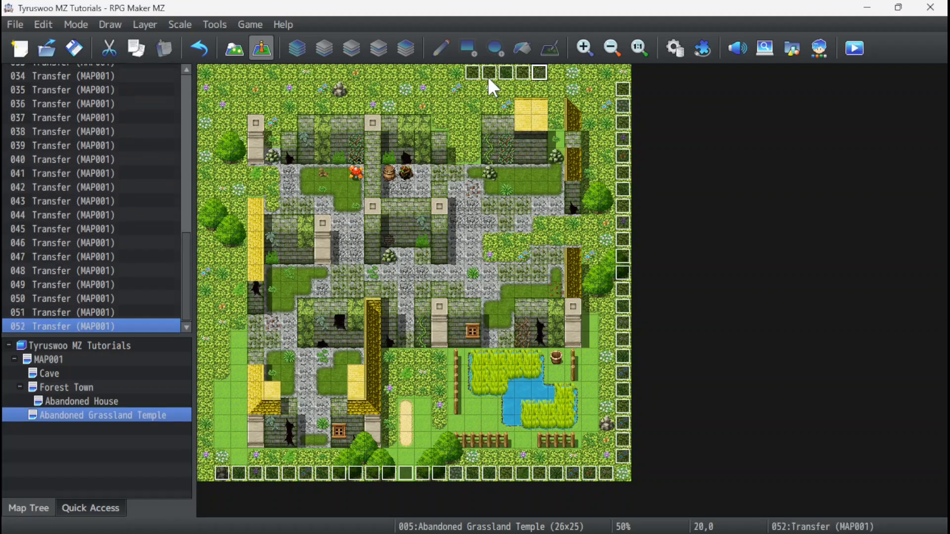
key(ctrl+v)
key(Right)
key(ctrl+v)
key(Right)
key(ctrl+v)
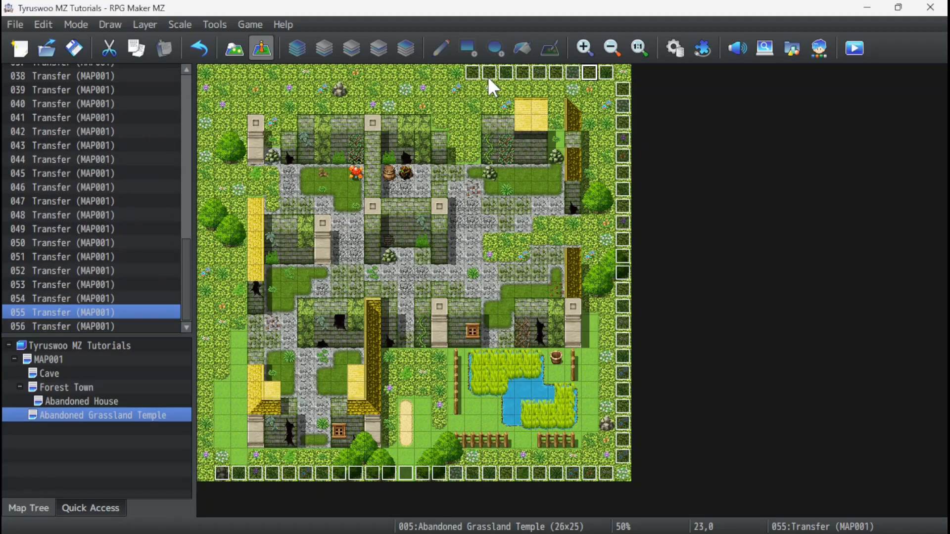
Copy the north-edge transfer event onto the tiles from 15,0 to 1,0
key(Left)
key(Left)
key(Left)
key(Left)
key(Left)
key(Left)
key(Left)
key(Left)
key(Left)
key(Left)
key(ctrl+v)
key(Left)
key(ctrl+v)
key(Left)
key(ctrl+v)
key(Left)
key(ctrl+v)
key(Left)
key(ctrl+v)
key(Left)
key(ctrl+v)
key(Left)
key(ctrl+v)
key(Left)
key(ctrl+v)
key(Left)
key(ctrl+v)
key(Left)
key(ctrl+v)
key(Left)
key(ctrl+v)
key(Left)
key(ctrl+v)
key(Left)
key(ctrl+v)
key(Left)
key(ctrl+v)
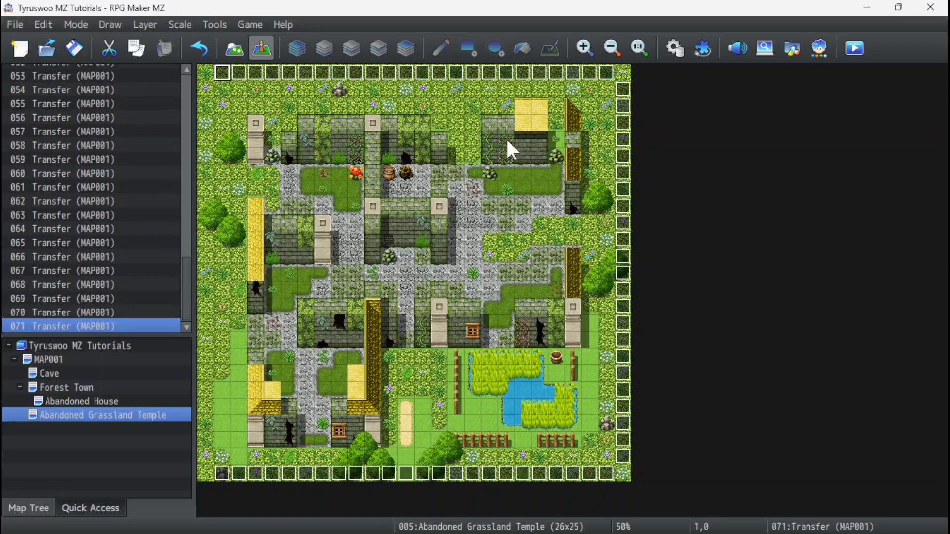
Create a quick transfer event on west-edge tile 0,2 leading to MAP001 (5,2)
click(203, 106)
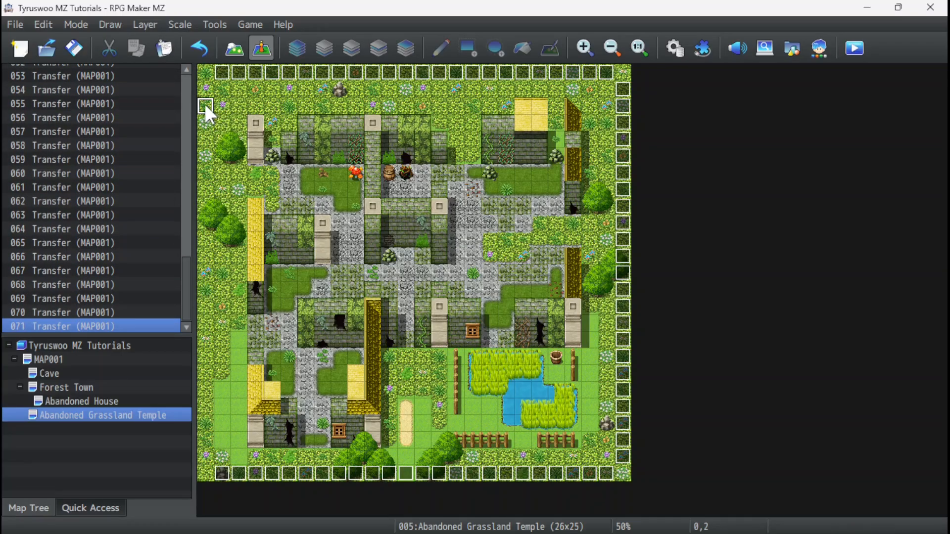
right_click(205, 105)
mouse_move(308, 285)
click(405, 288)
click(457, 269)
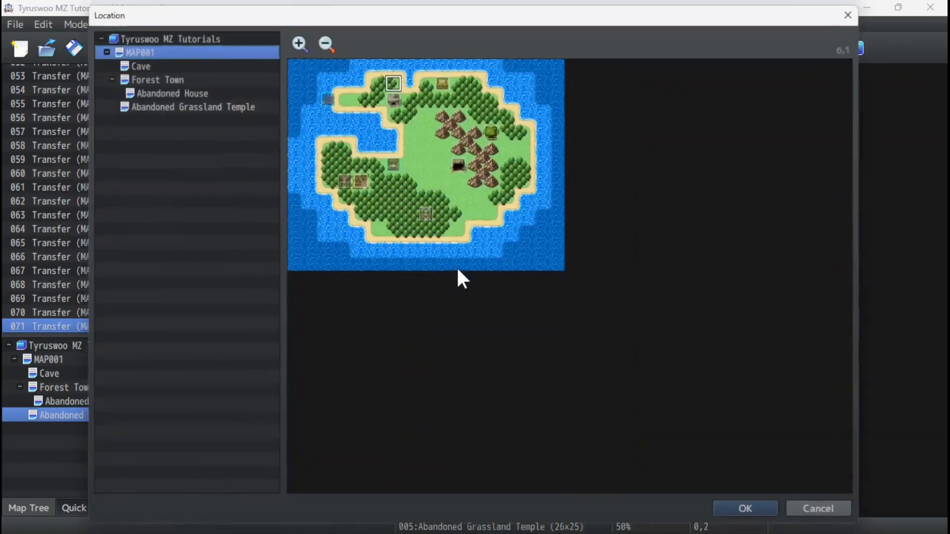
click(370, 94)
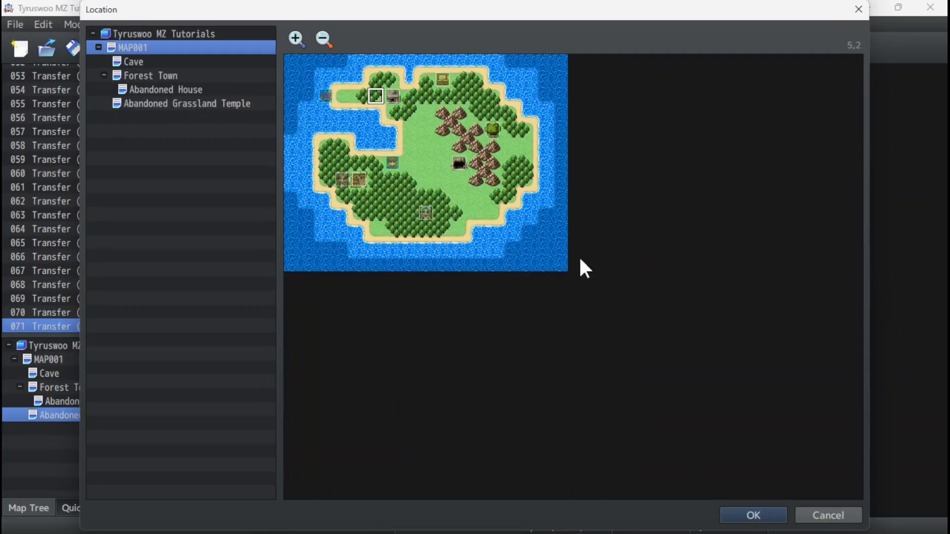
click(753, 515)
click(483, 294)
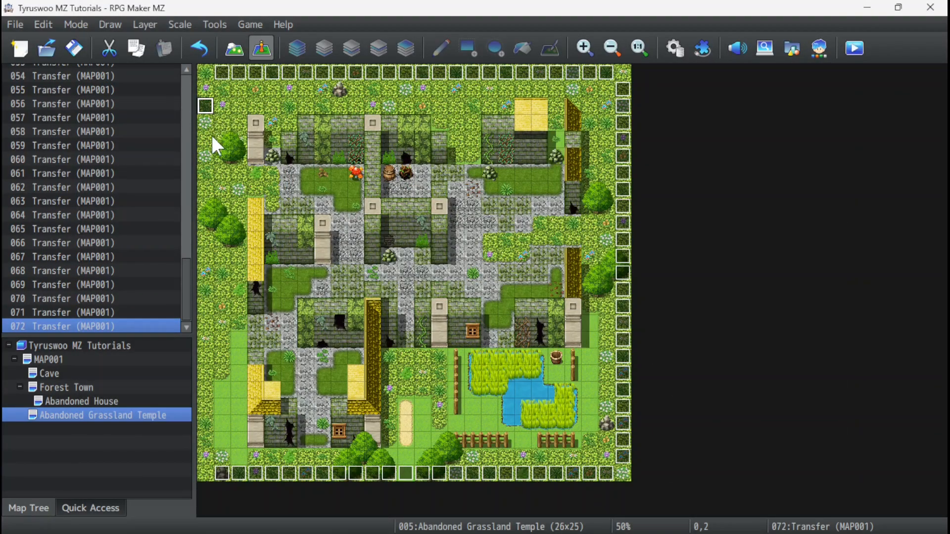
Copy the west-edge transfer event onto tile 0,1 and the tiles from 0,3 to 0,23
key(Up)
key(ctrl+v)
key(Down)
key(Down)
key(ctrl+v)
key(Down)
key(ctrl+v)
key(Down)
key(ctrl+v)
key(Down)
key(ctrl+v)
key(Down)
key(ctrl+v)
key(Down)
key(ctrl+v)
key(Down)
key(ctrl+v)
key(Down)
key(ctrl+v)
key(Down)
key(ctrl+v)
key(Down)
key(ctrl+v)
key(Down)
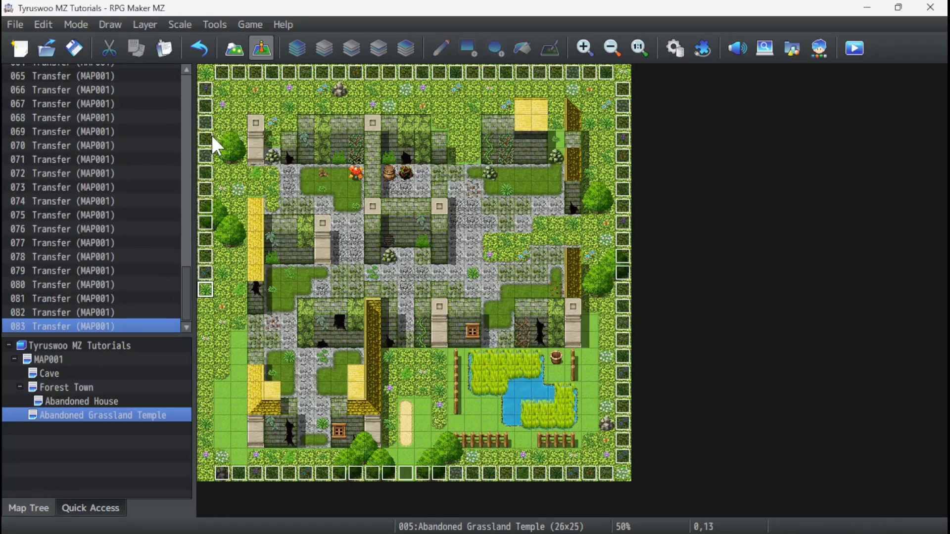
key(ctrl+v)
key(Down)
key(ctrl+v)
key(Down)
key(ctrl+v)
key(Down)
key(ctrl+v)
key(Down)
key(ctrl+v)
key(Down)
key(ctrl+v)
key(Down)
key(ctrl+v)
key(Down)
key(ctrl+v)
key(Down)
key(ctrl+v)
key(Down)
key(ctrl+v)
key(Down)
key(ctrl+v)
Launch a playtest in full screen and start a new game
click(473, 139)
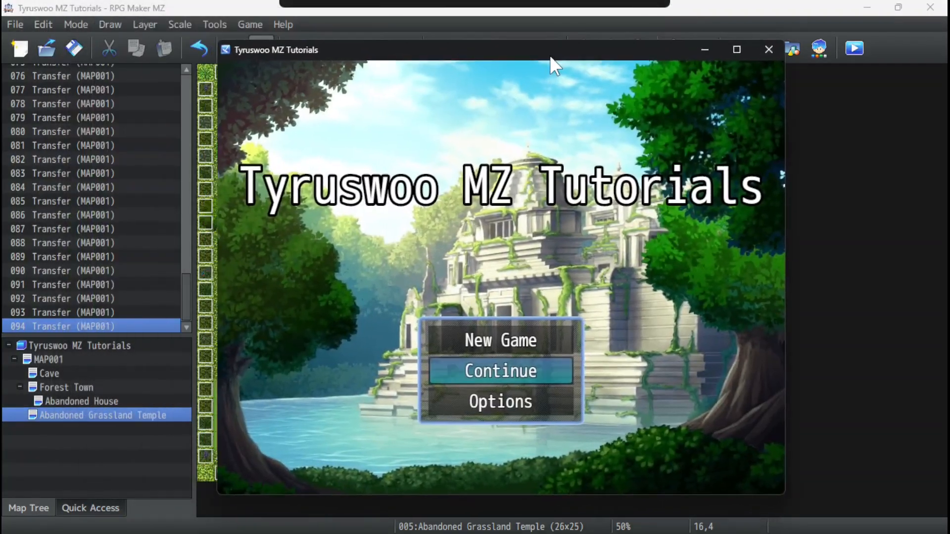
key(F4)
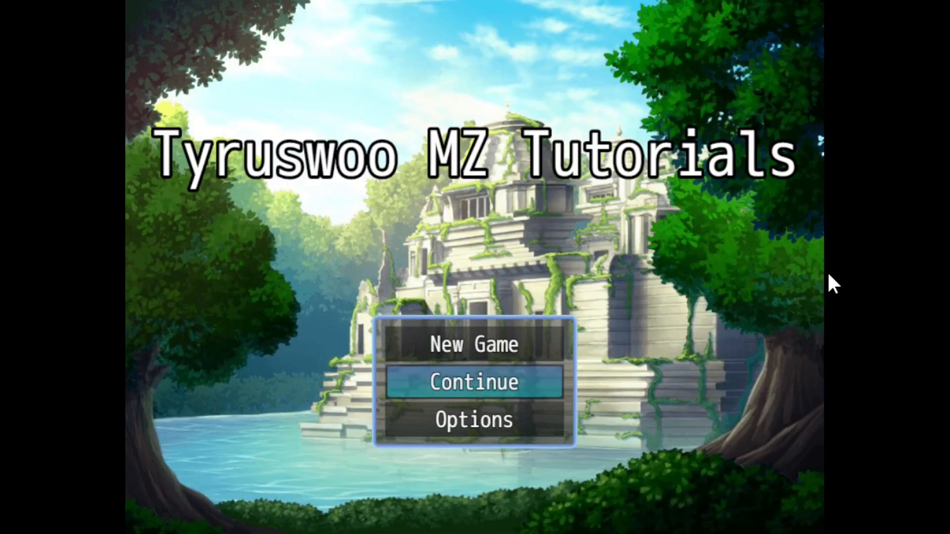
key(Up)
key(Return)
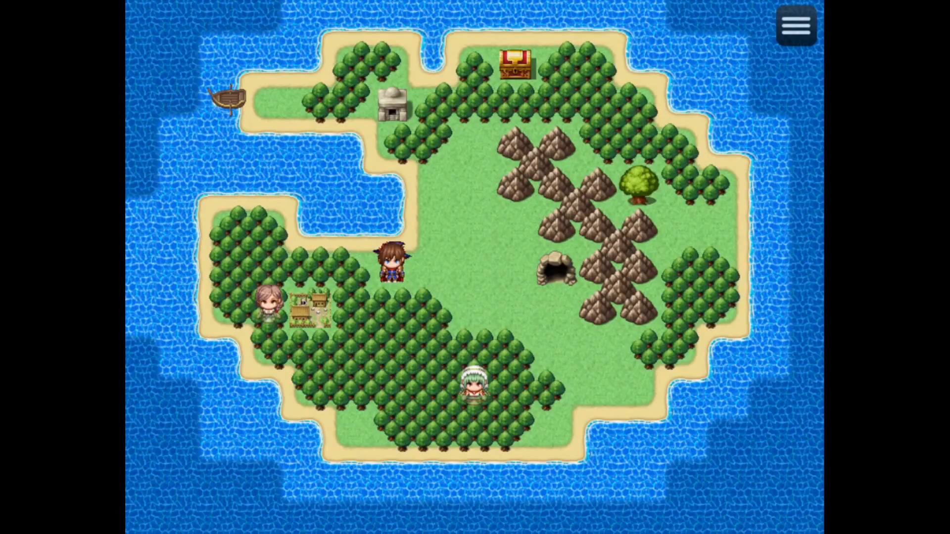
Walk the party north across the world map and enter the temple from its east side
key(Up)
key(Up)
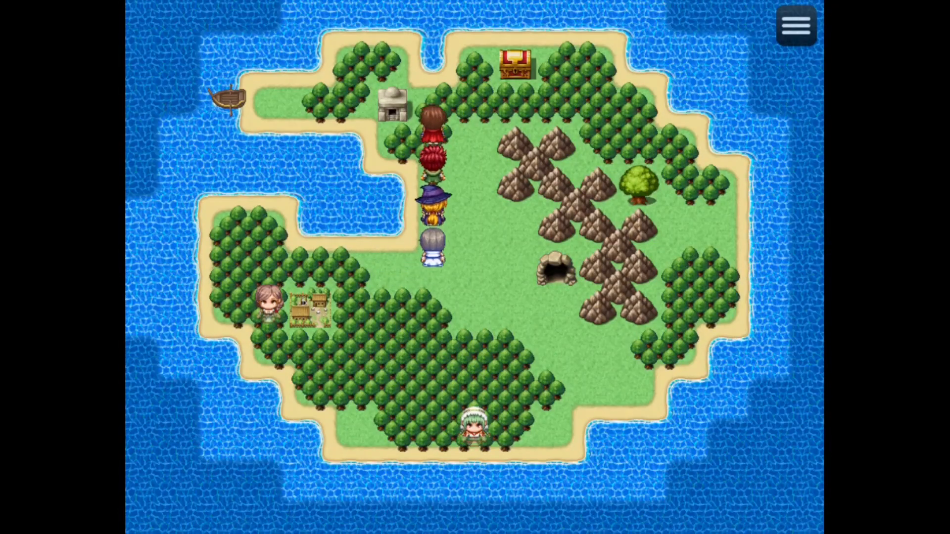
key(Down)
key(Left)
key(Up)
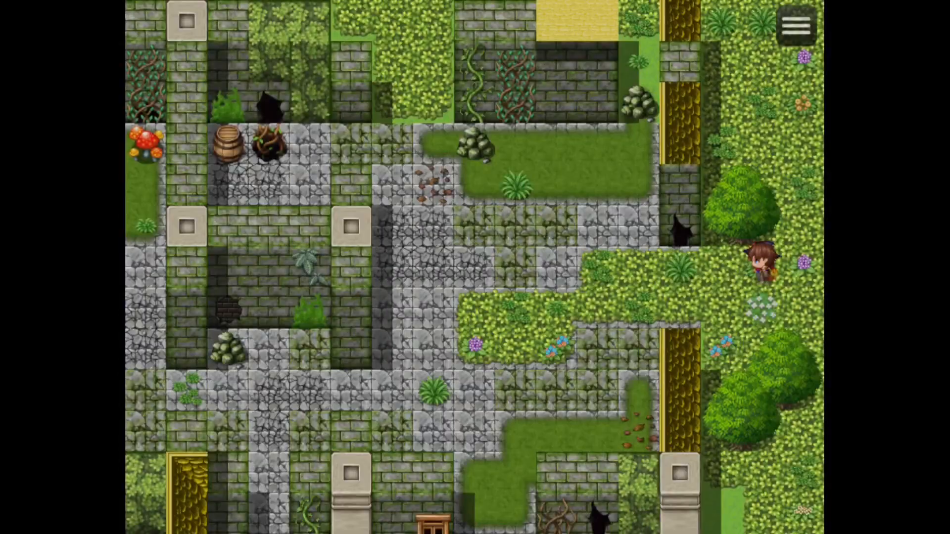
Walk the party through the temple and leave it over the west edge to test the return transfer
key(Left)
key(Up)
key(Left)
key(Up)
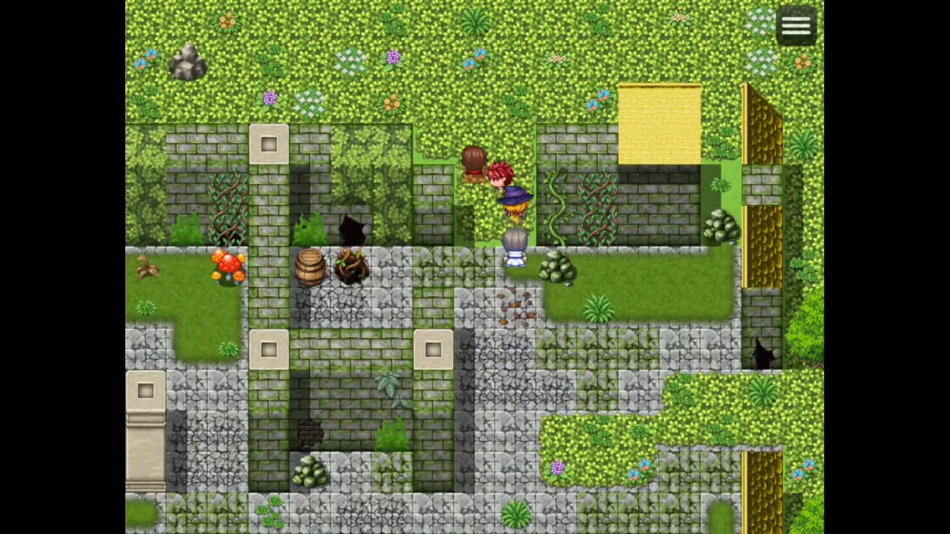
key(Left)
key(Right)
key(Down)
key(Left)
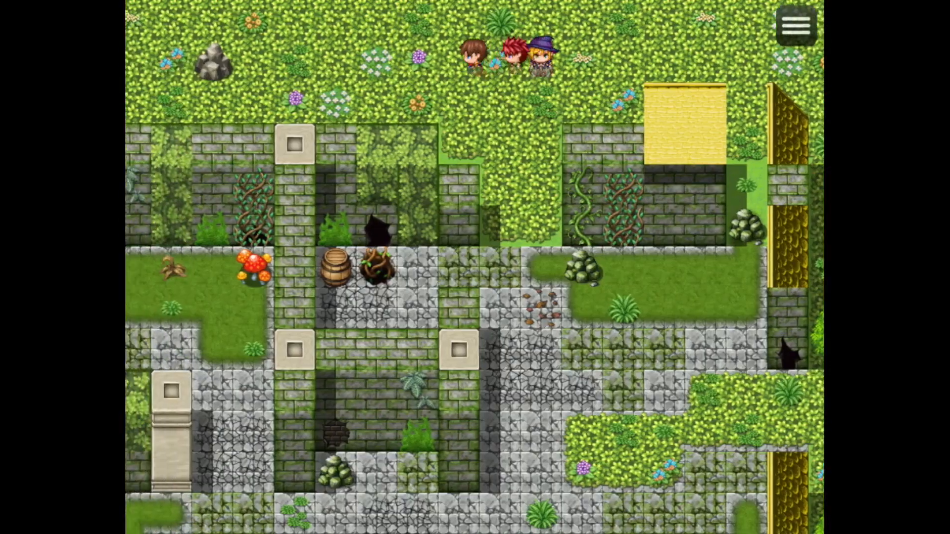
key(Down)
key(Left)
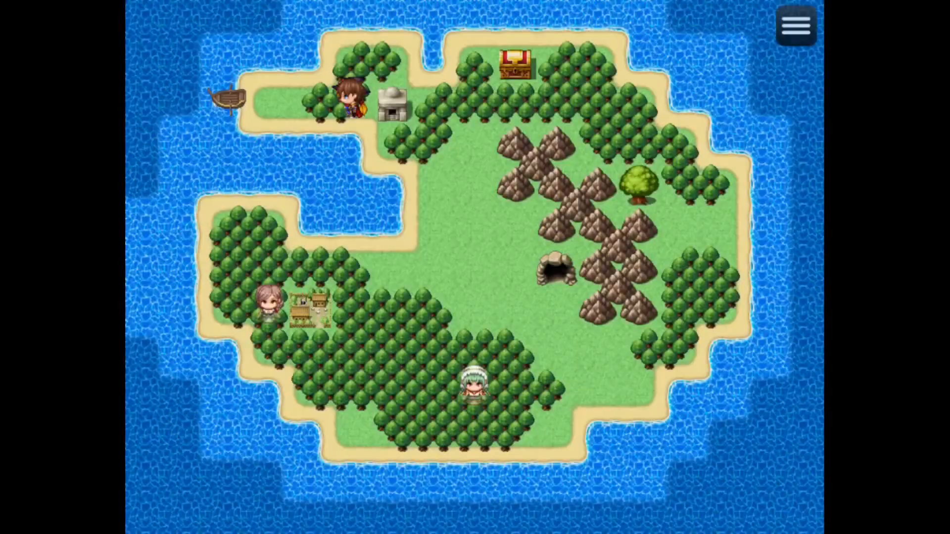
Board the boat, sail across the bay to the grassland shore, and close the playtest
key(Left)
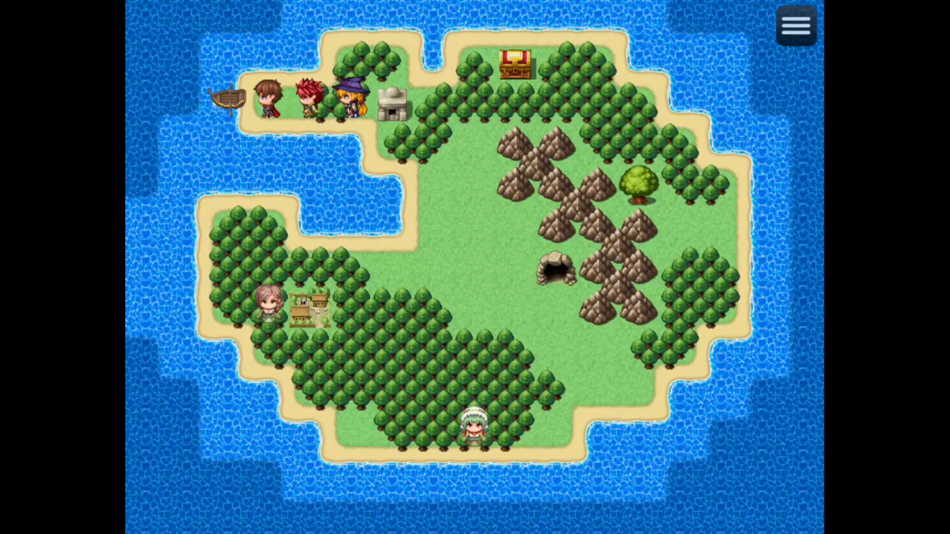
key(Down)
key(Right)
key(Right)
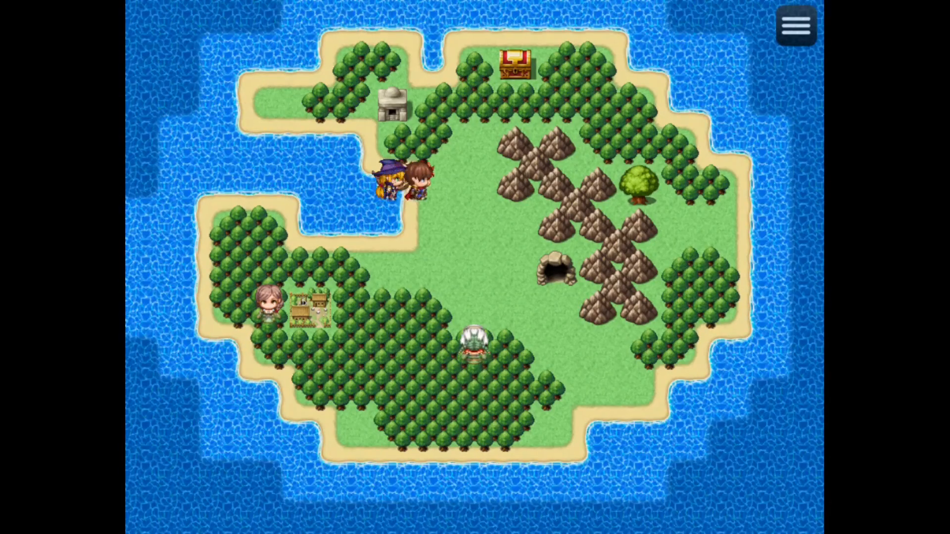
key(Down)
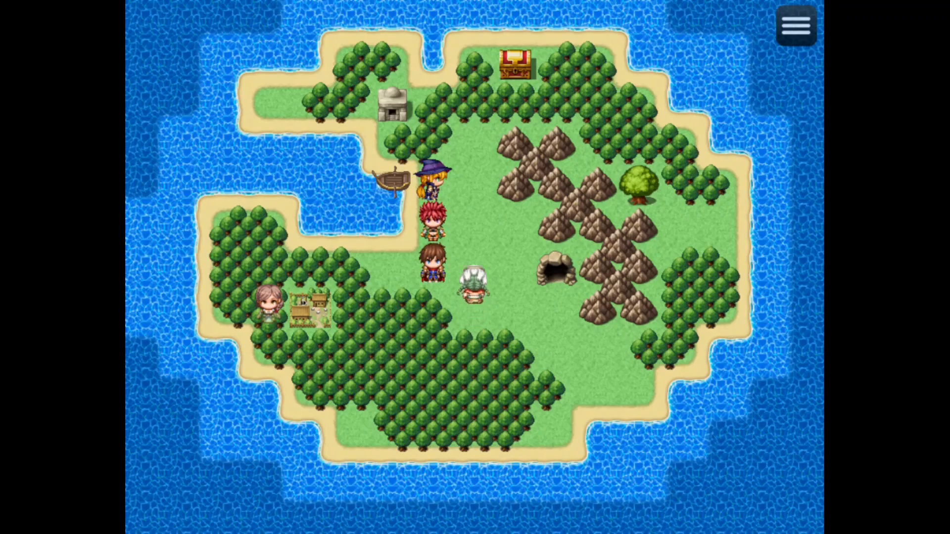
key(F4)
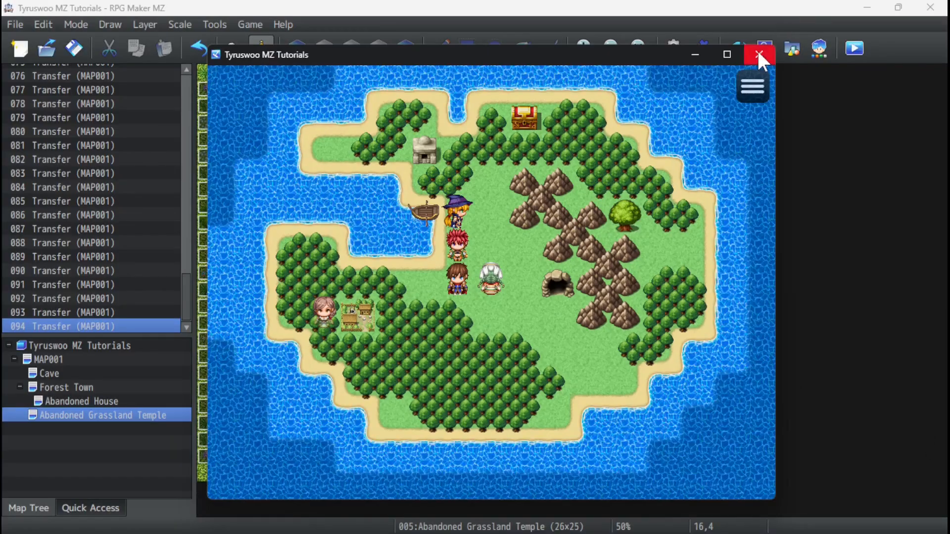
click(758, 50)
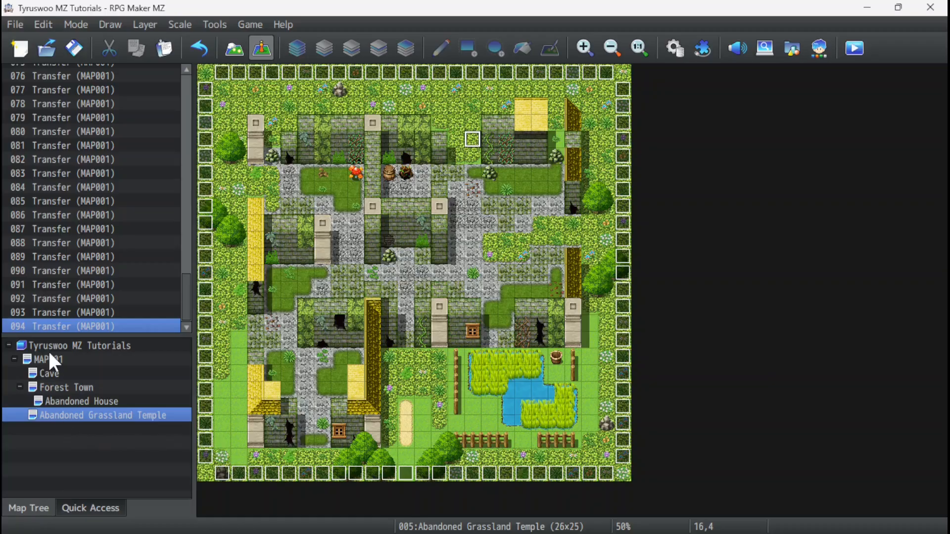
Open the Abandoned Grassland Temple transfer event at tile 6,2 of MAP001, with the map shown at 100%
click(61, 362)
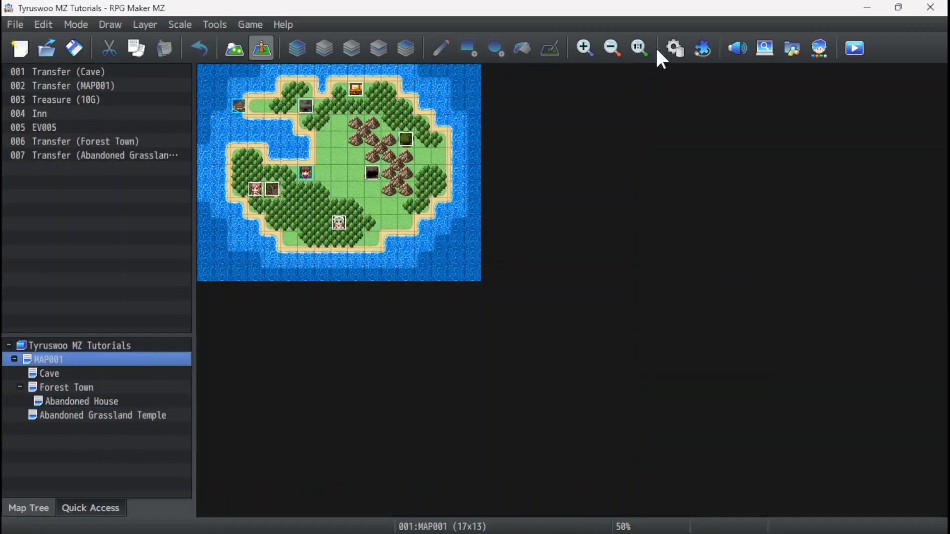
click(639, 48)
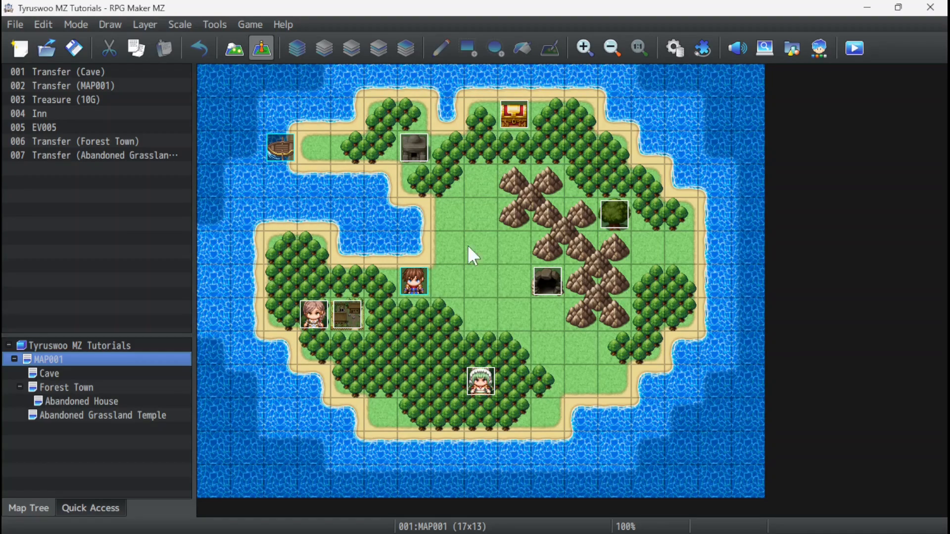
right_click(416, 146)
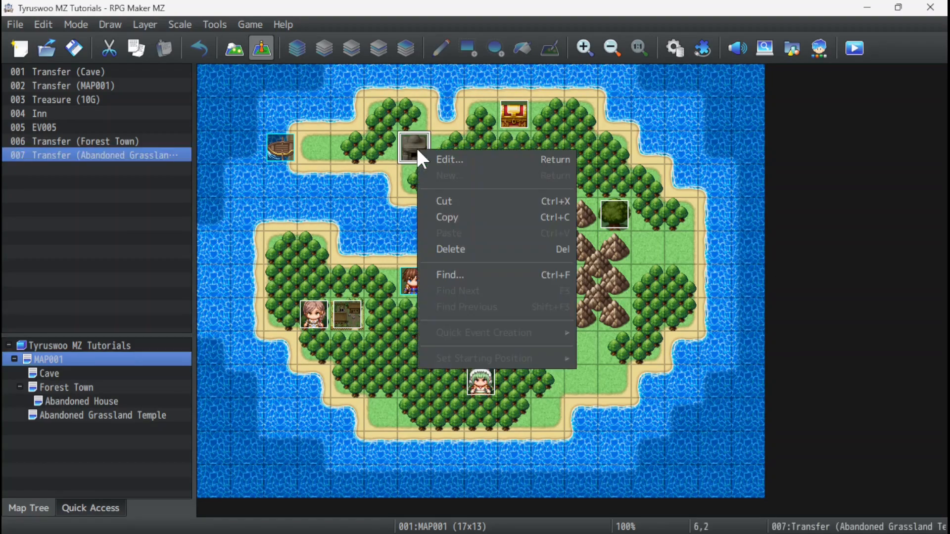
click(431, 150)
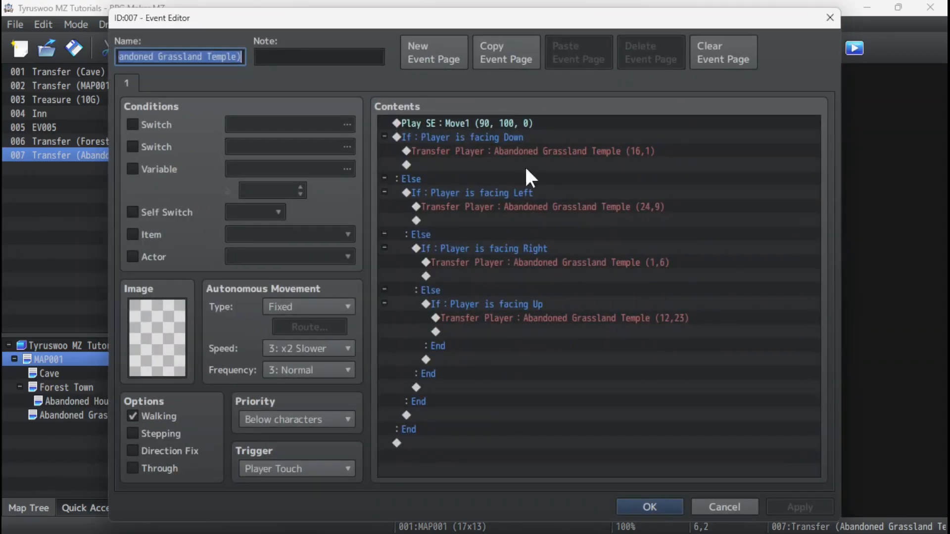